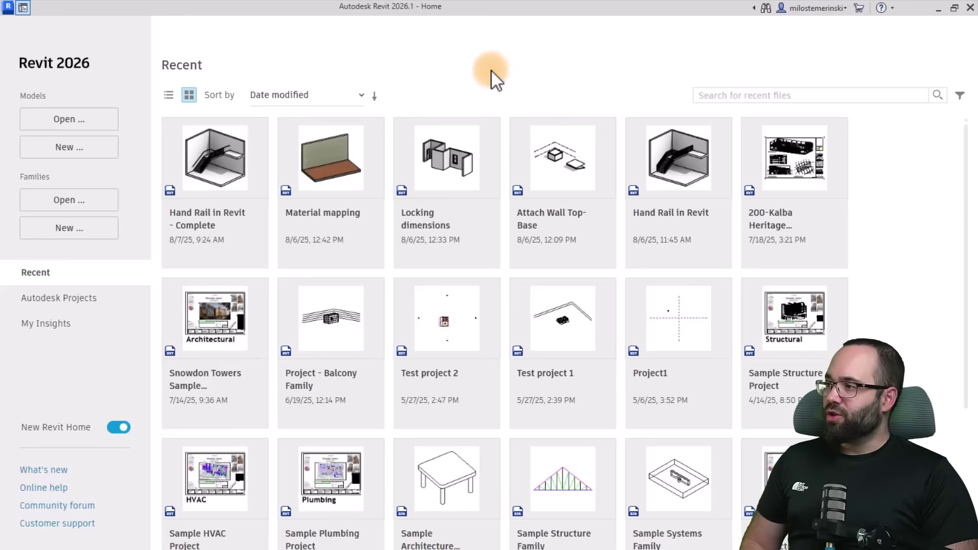
Create a new family from the Metric Generic Model Adaptive template in the English template folder
click(75, 232)
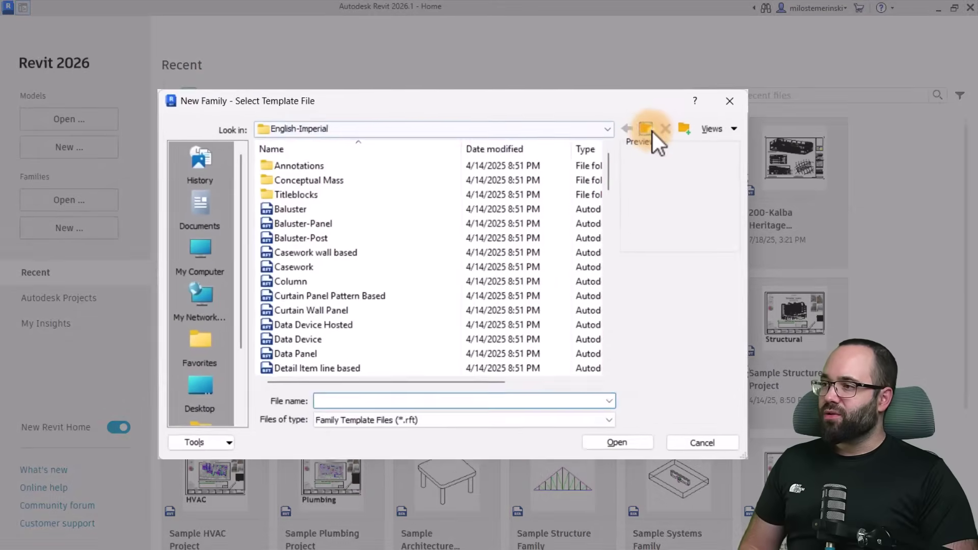
click(647, 126)
double_click(274, 193)
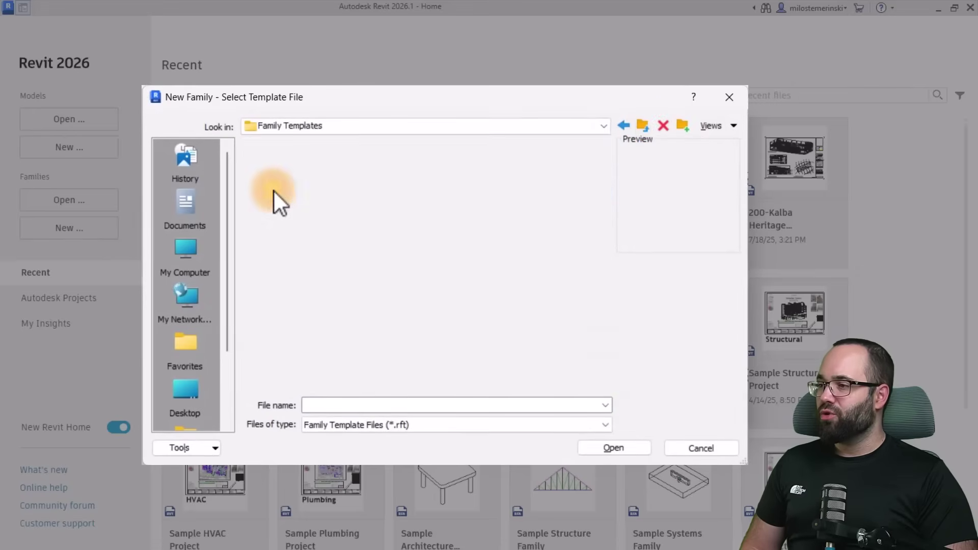
scroll(309, 244, down, 7)
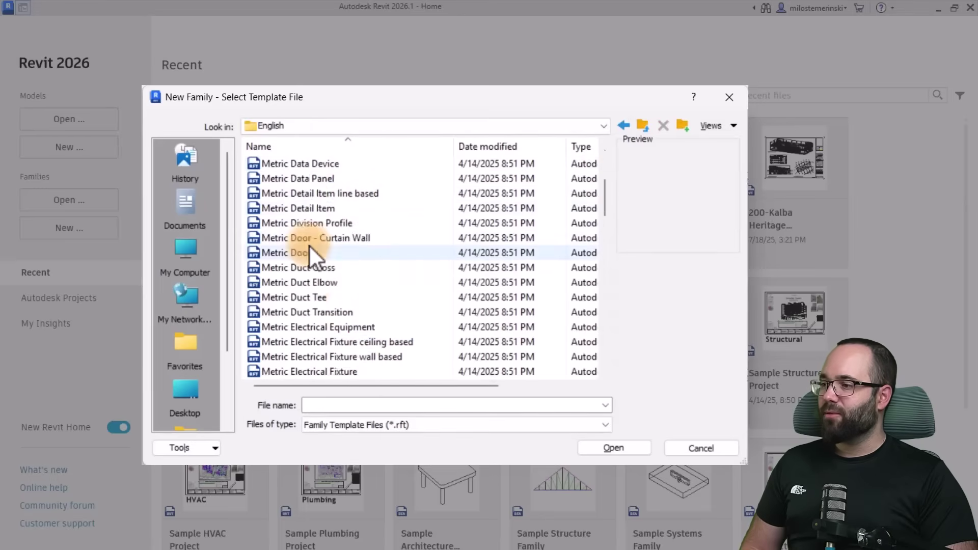
scroll(305, 239, down, 3)
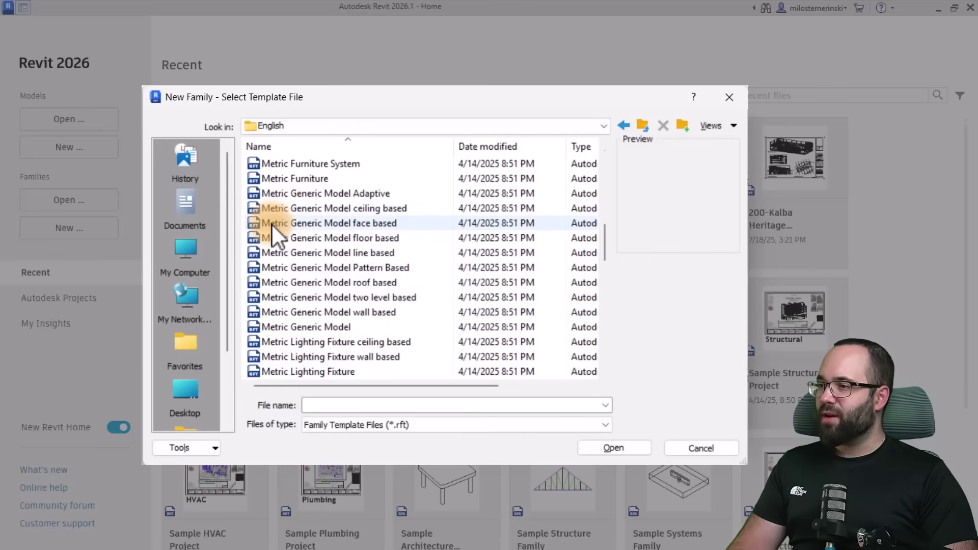
click(339, 193)
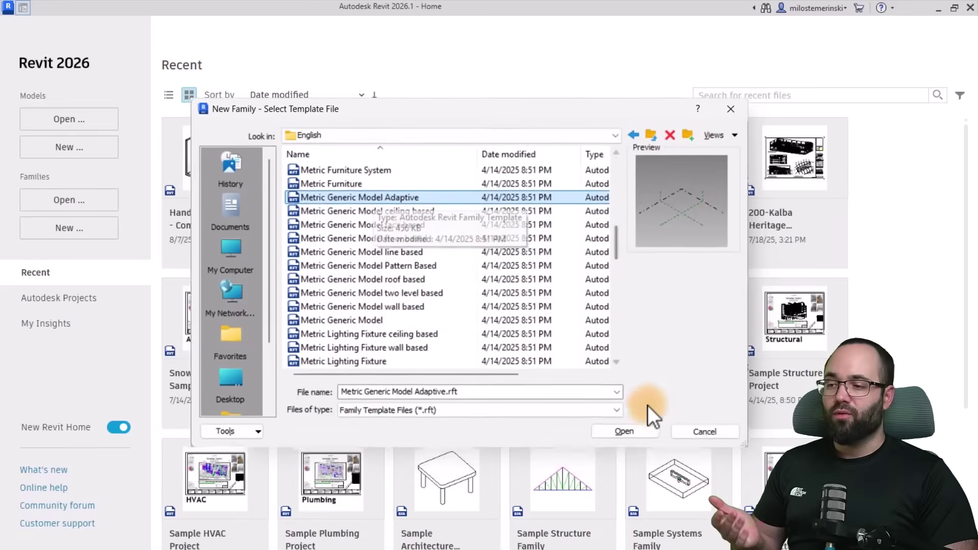
click(613, 447)
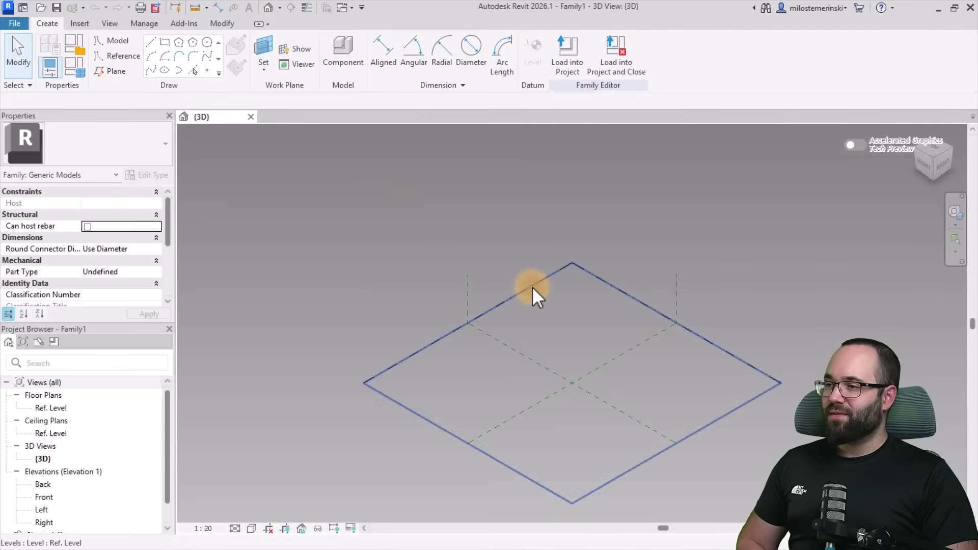
Place four reference points on the reference level, one in each quadrant around the intersection of the reference planes
scroll(563, 356, up, 3)
scroll(563, 355, up, 3)
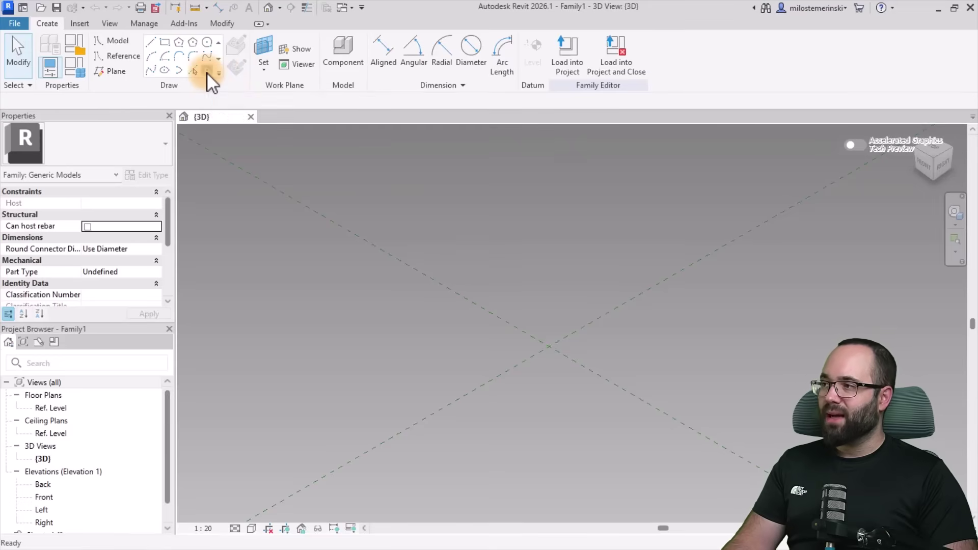
click(207, 72)
click(394, 345)
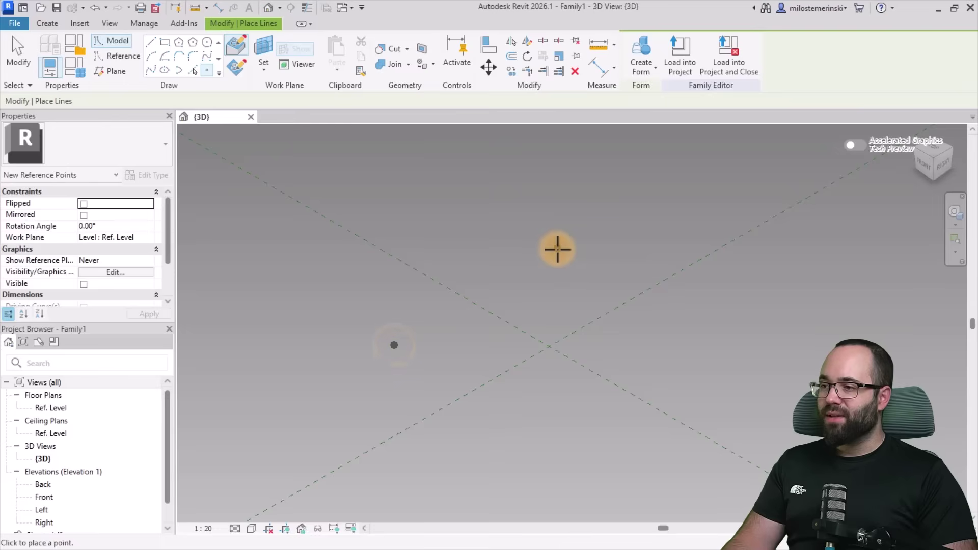
click(557, 249)
click(726, 355)
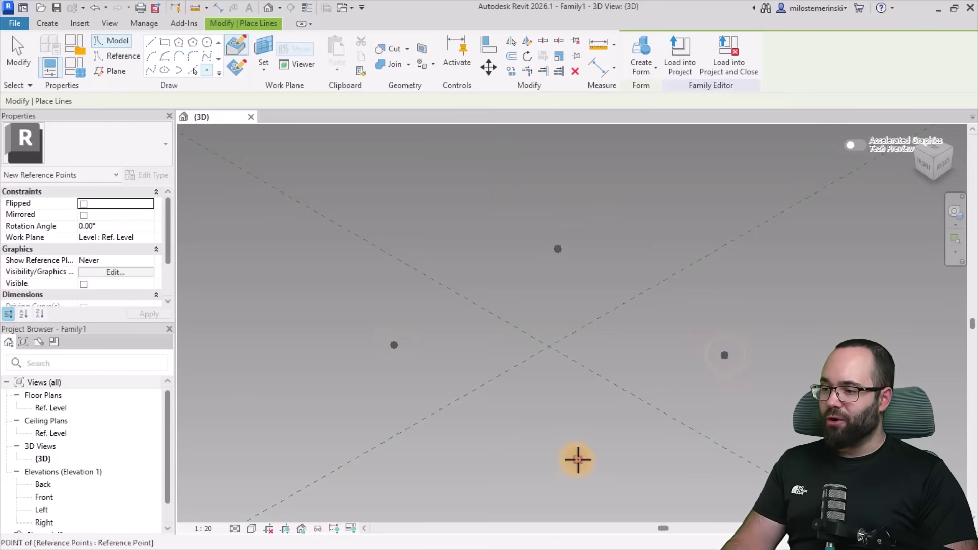
key(Escape)
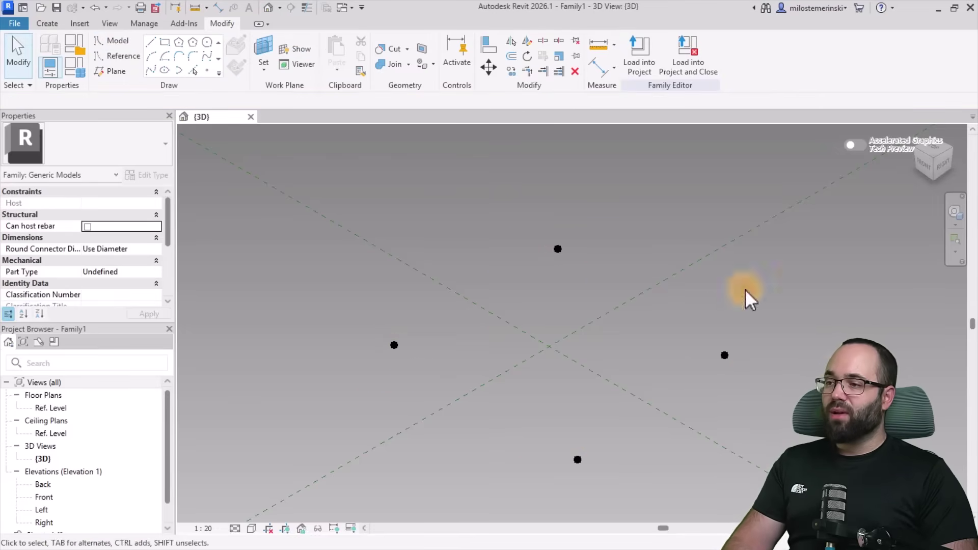
Make all four reference points adaptive
drag(296, 239, 764, 491)
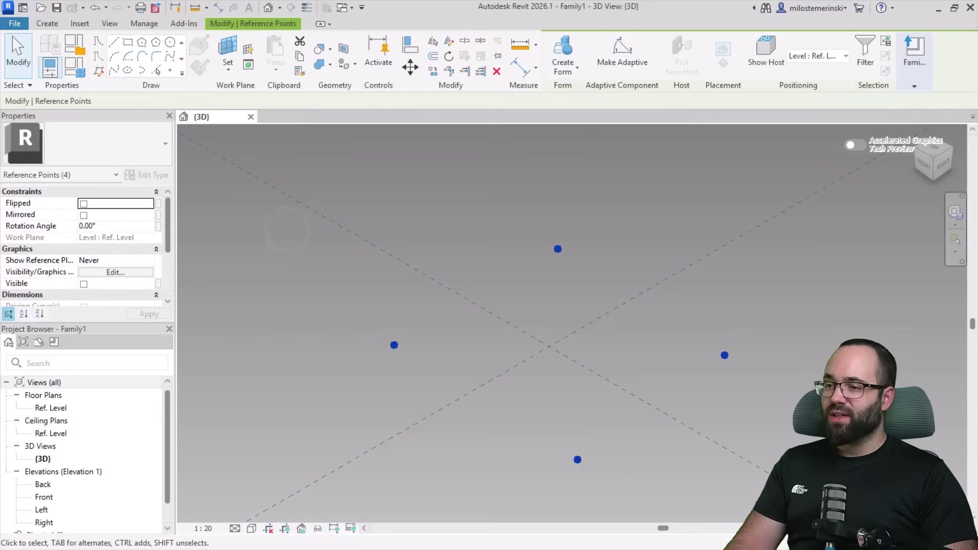
click(628, 71)
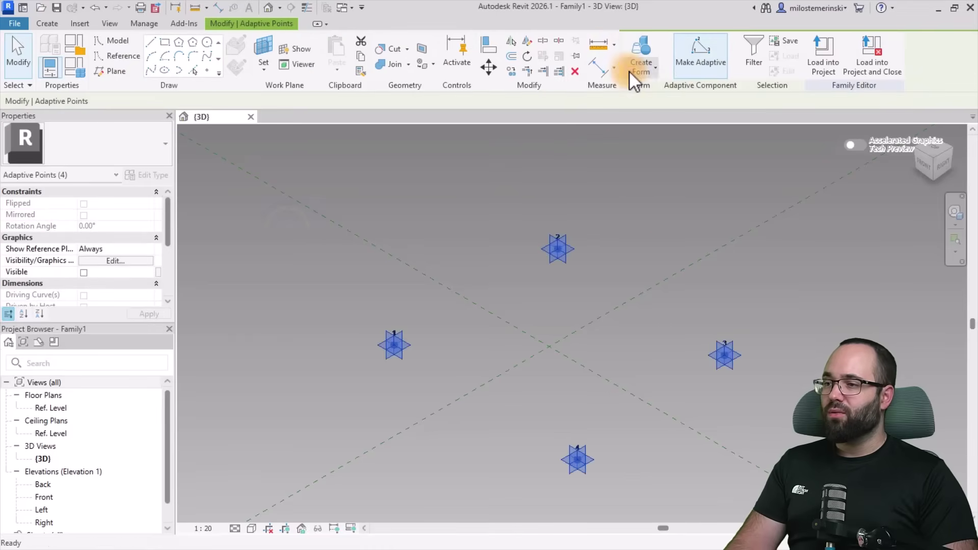
click(602, 259)
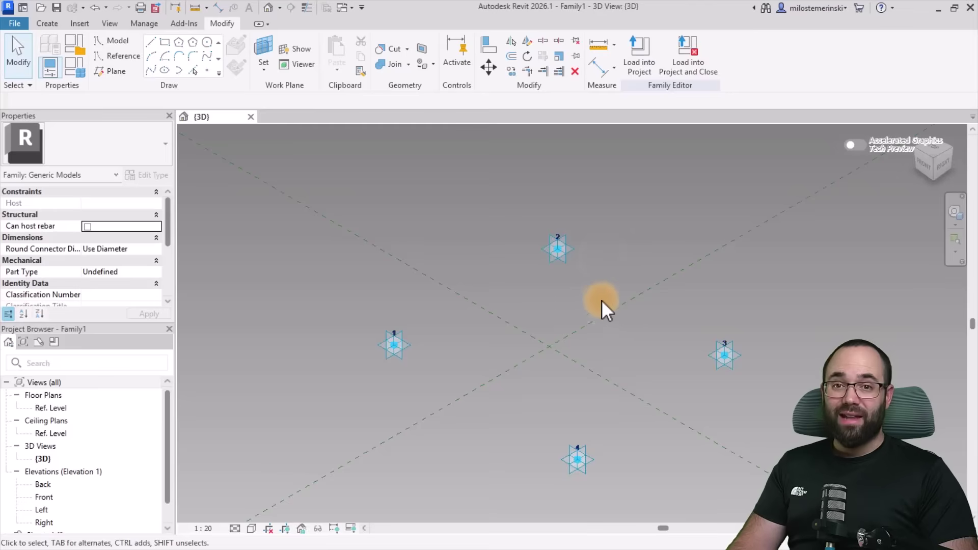
Connect adaptive points 1 and 2 with a spline through points and turn it into a reference line
drag(274, 234, 652, 363)
drag(247, 221, 629, 371)
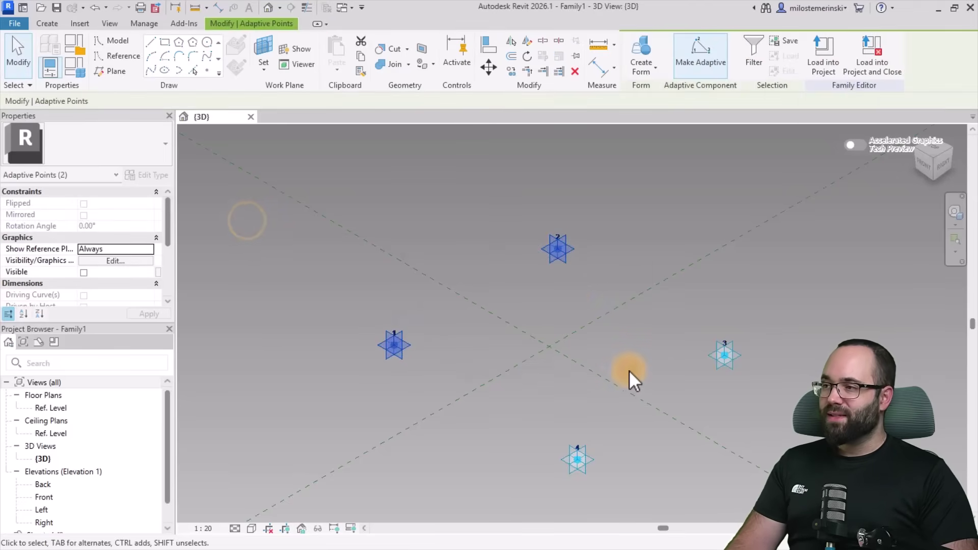
click(150, 73)
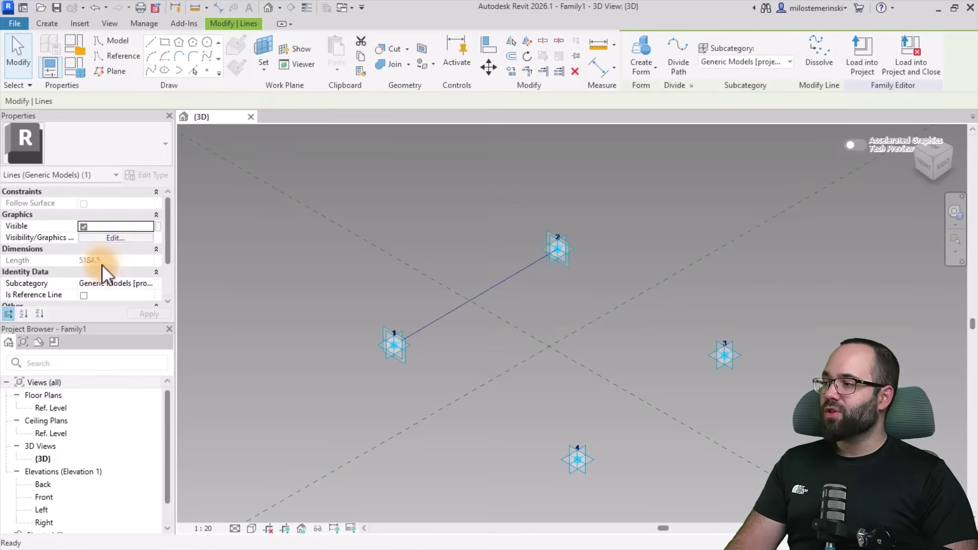
click(84, 297)
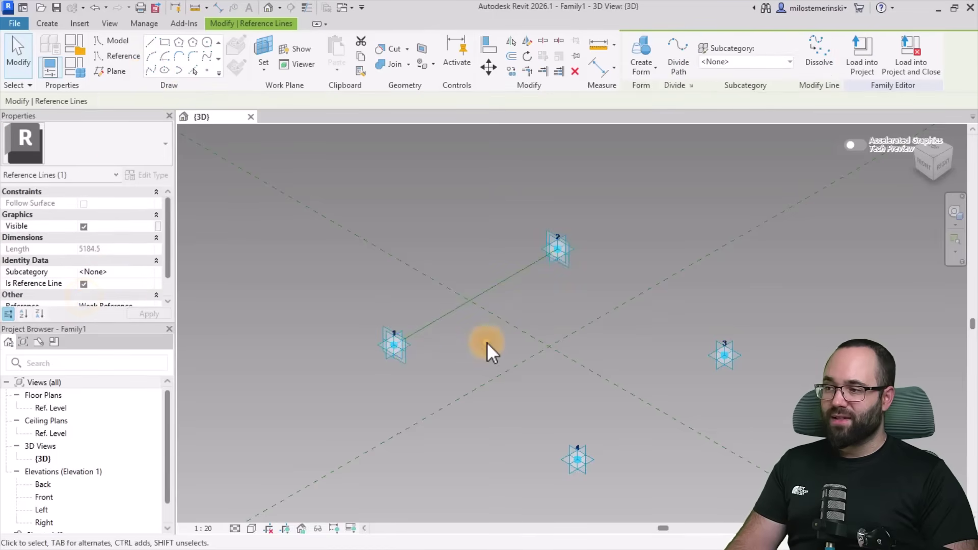
click(487, 343)
Close the four-sided outline with splines through points 2–3, 3–4 and 4–1, all set as reference lines
click(84, 296)
click(724, 355)
ctrl+click(577, 459)
click(150, 71)
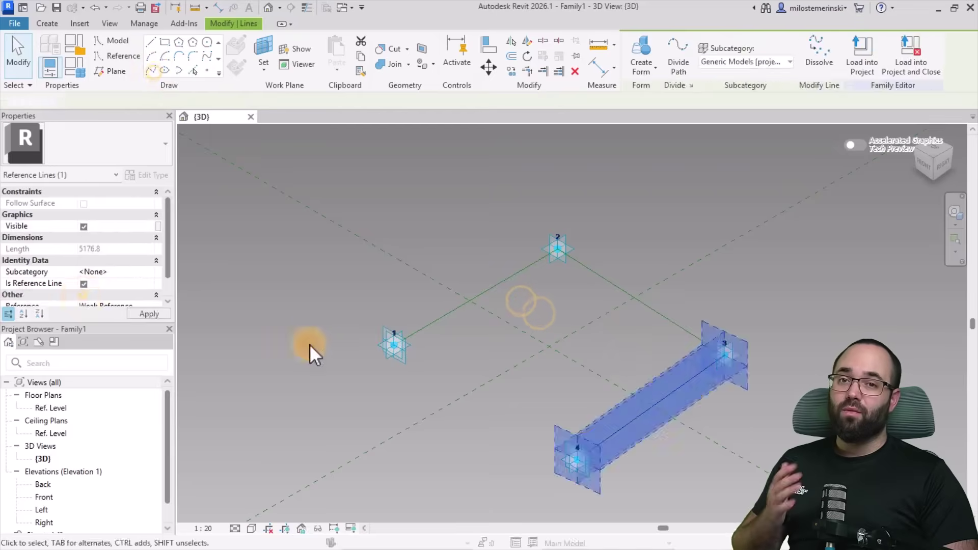
click(394, 345)
ctrl+click(577, 459)
click(149, 72)
click(554, 305)
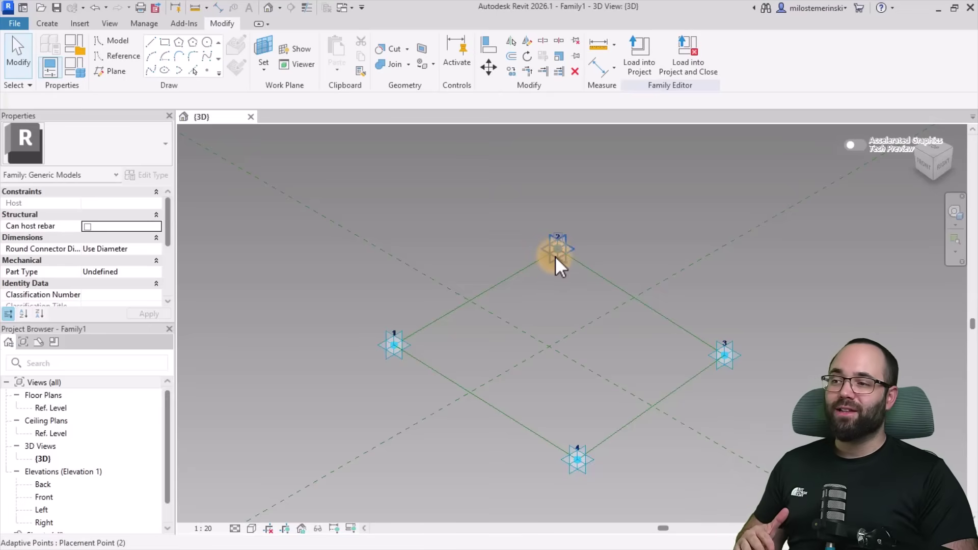
Set the work plane to adaptive point 1's horizontal plane and place a reference point directly on that point
middle_drag(379, 337, 391, 335)
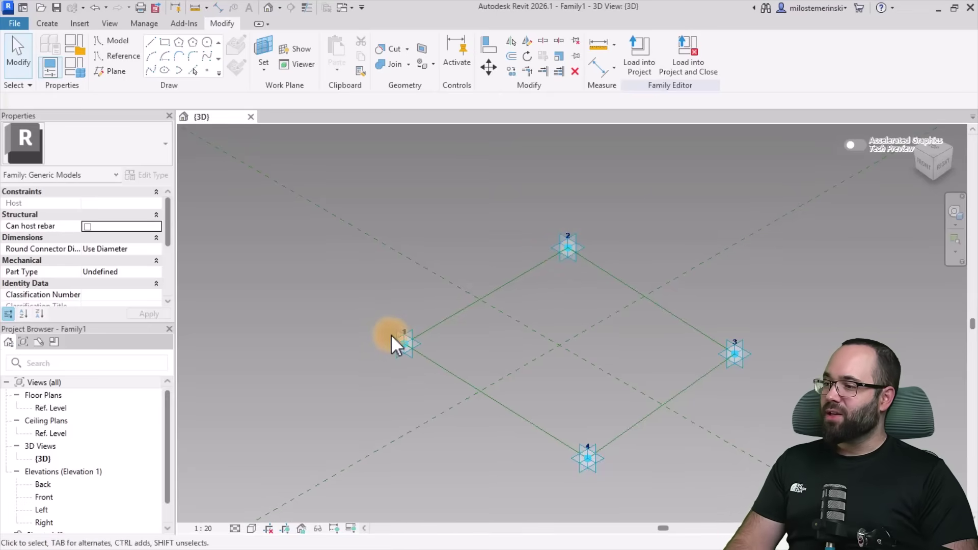
scroll(391, 334, up, 2)
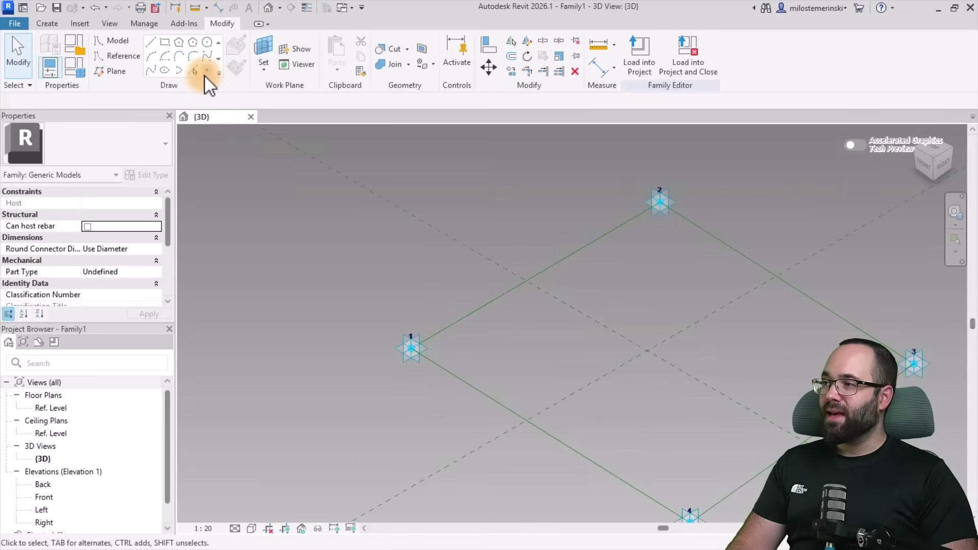
click(205, 75)
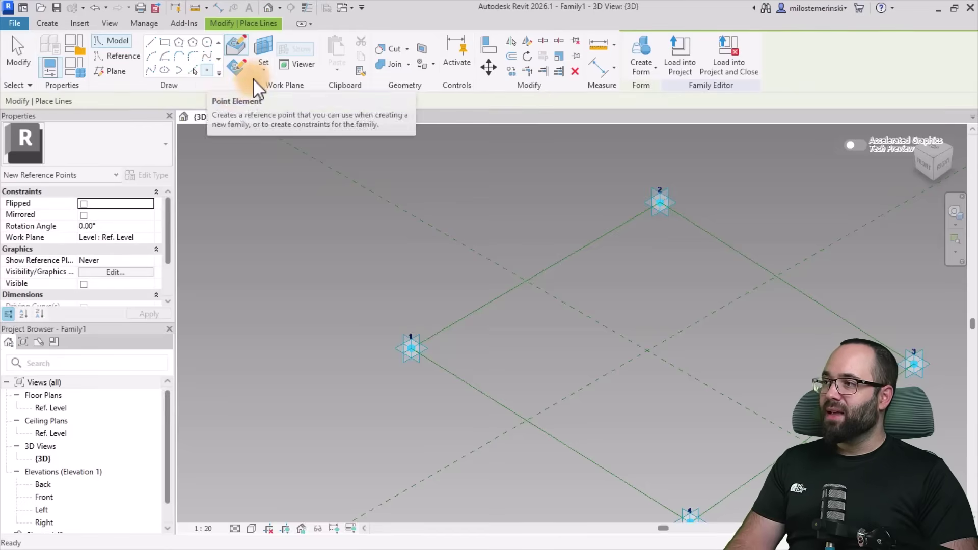
click(264, 49)
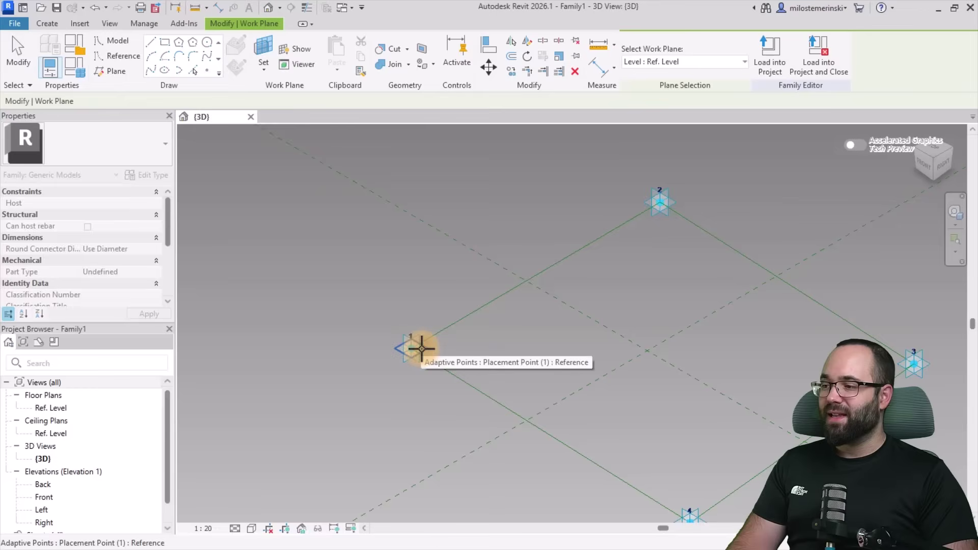
click(421, 348)
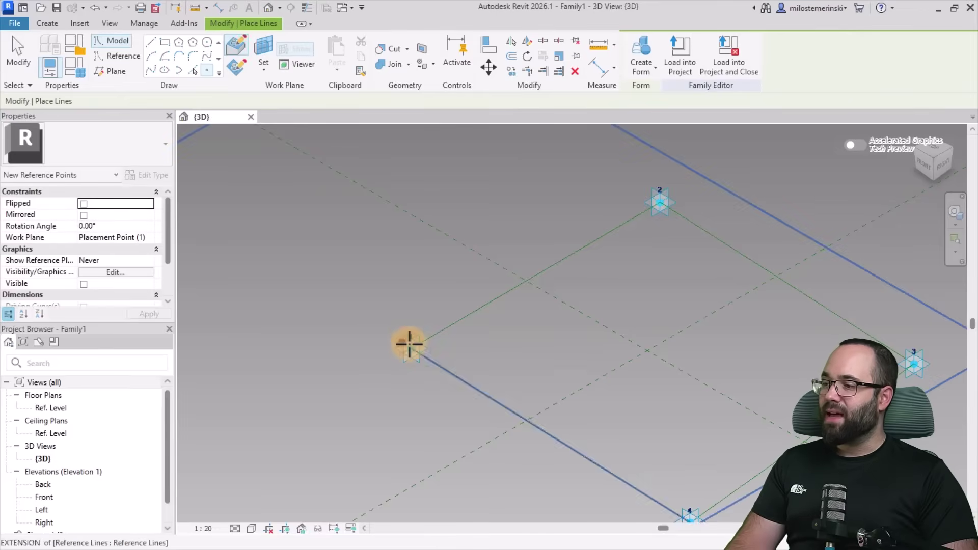
click(236, 47)
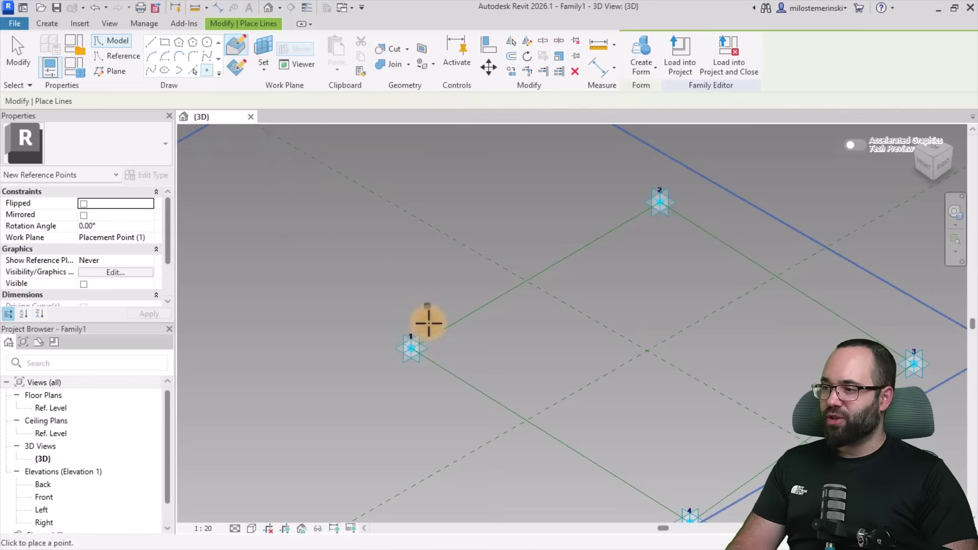
scroll(411, 349, up, 2)
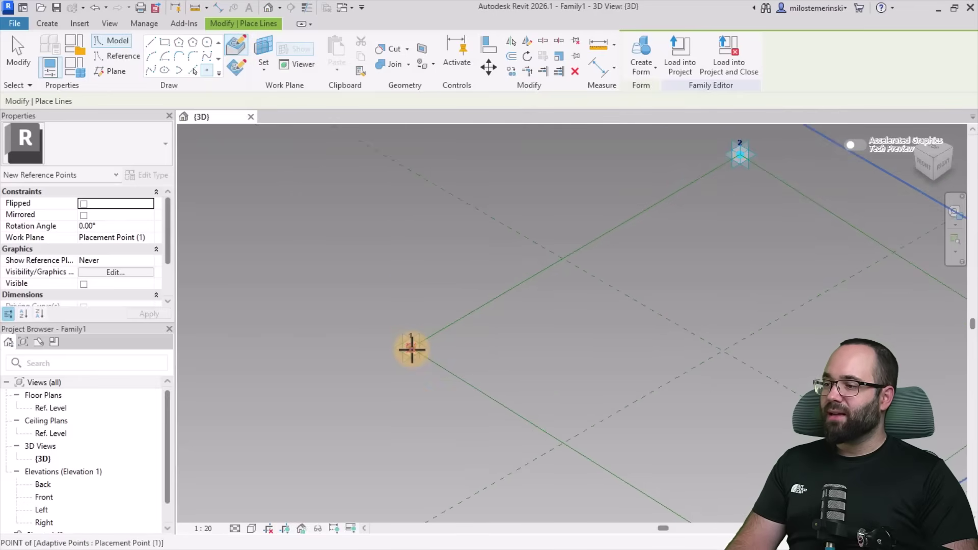
scroll(422, 372, down, 2)
key(Escape)
key(Escape)
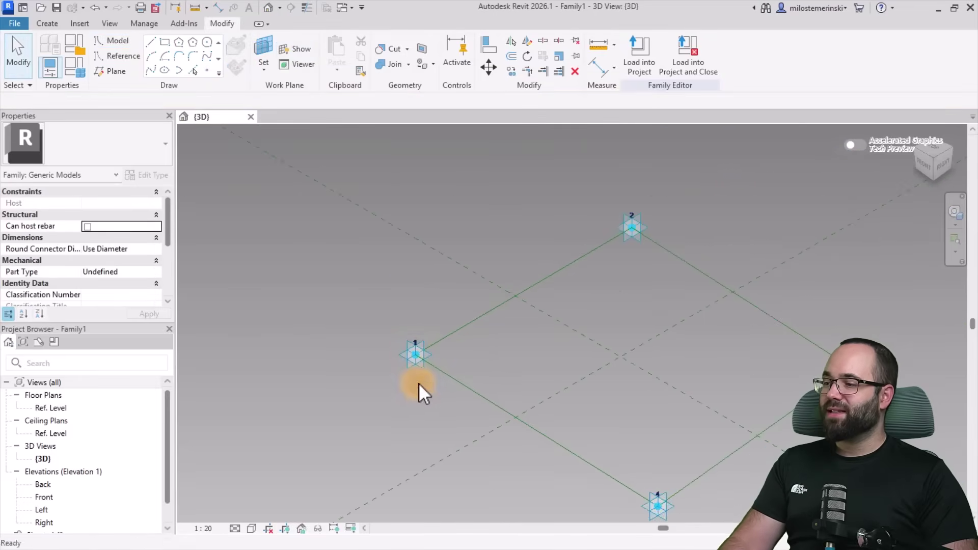
Raise the reference point hosted on adaptive point 1 vertically above it
click(414, 355)
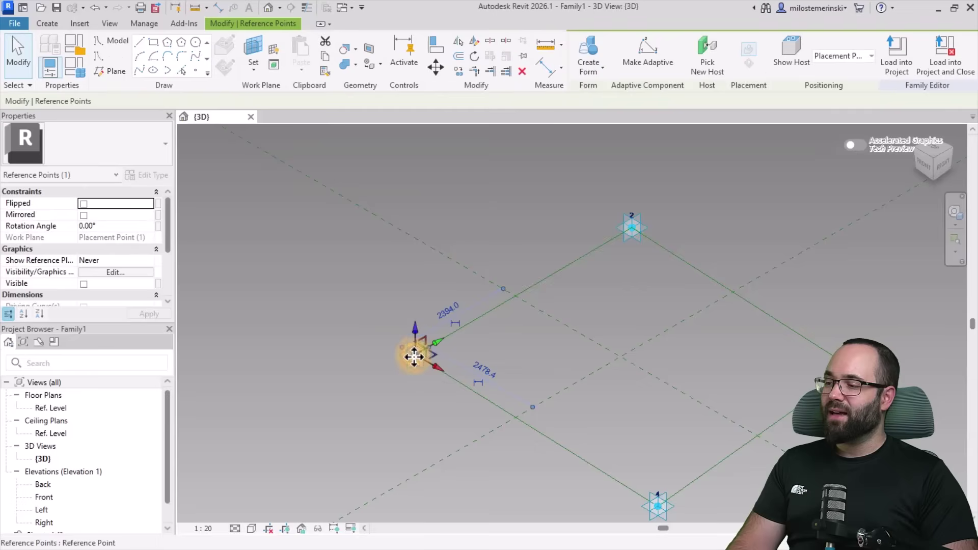
drag(415, 331, 410, 240)
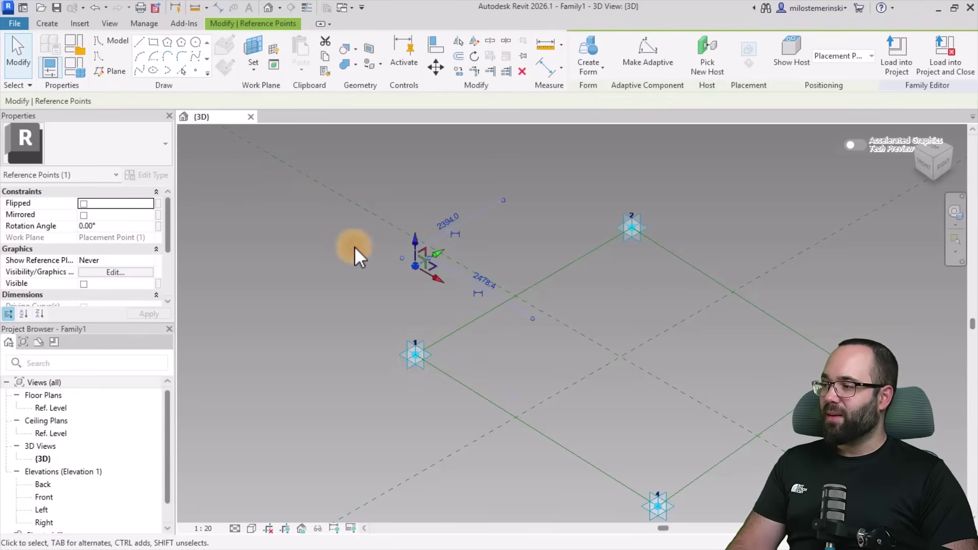
click(378, 327)
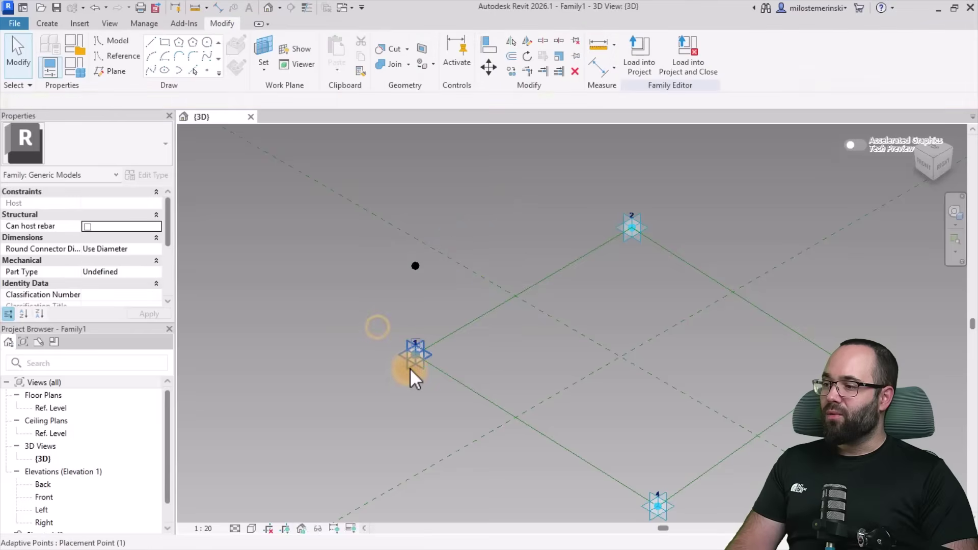
Move adaptive point 1 around to check whether its hosted reference point follows
drag(411, 365, 417, 392)
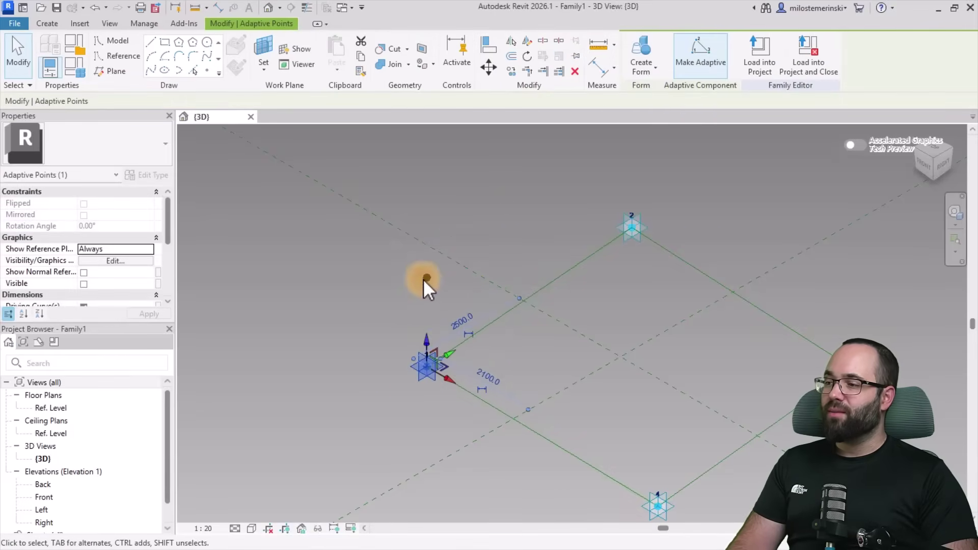
click(413, 381)
drag(408, 354, 405, 357)
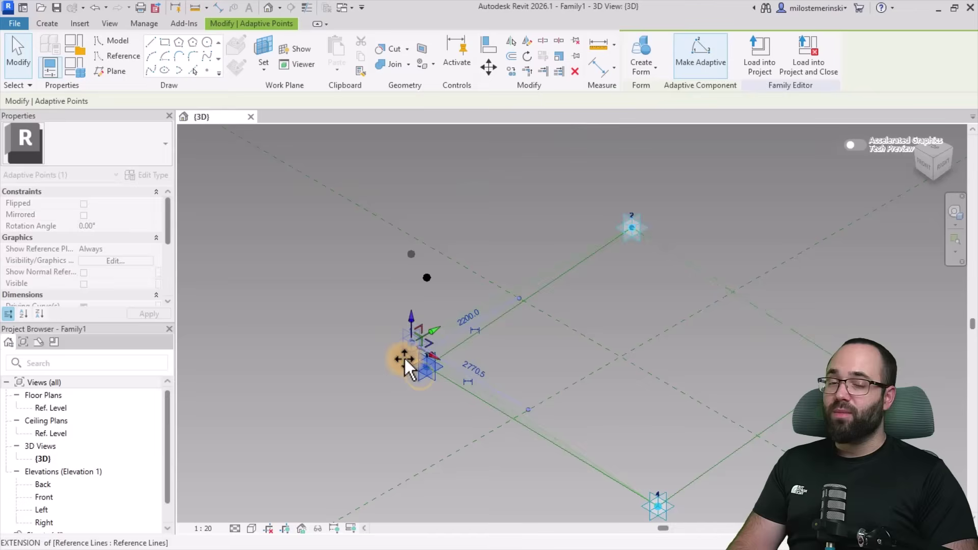
click(415, 399)
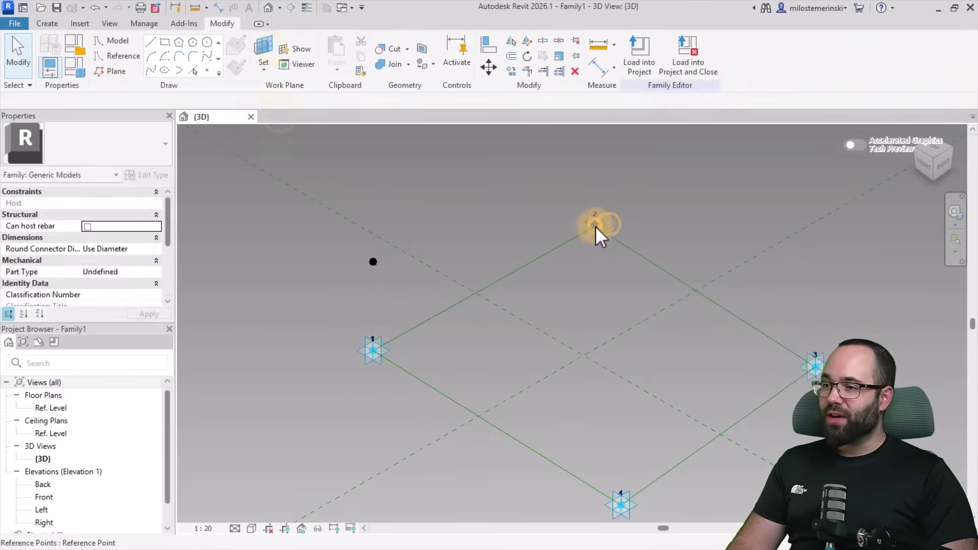
Place reference points on the horizontal planes of adaptive points 2, 3 and 4 and raise each one vertically above its host
click(594, 230)
click(594, 201)
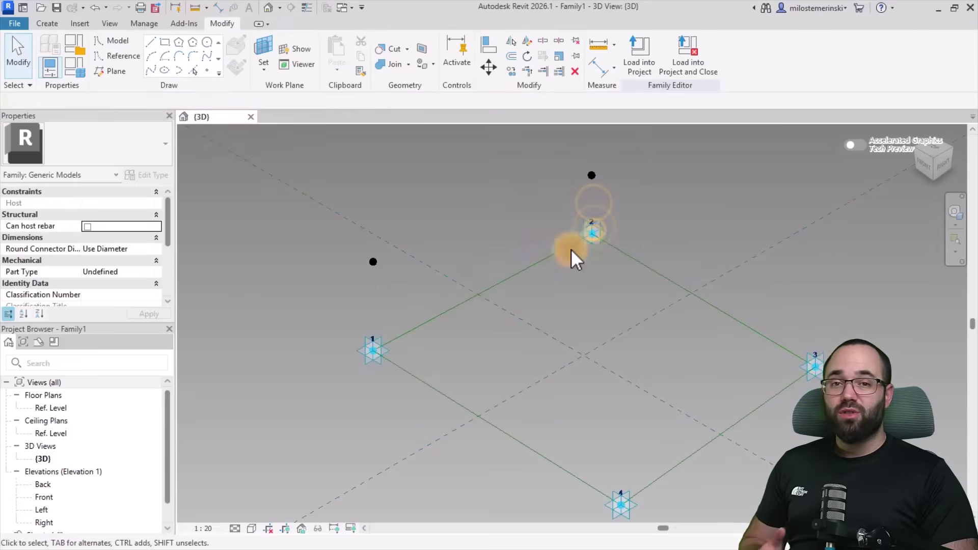
click(808, 355)
click(669, 441)
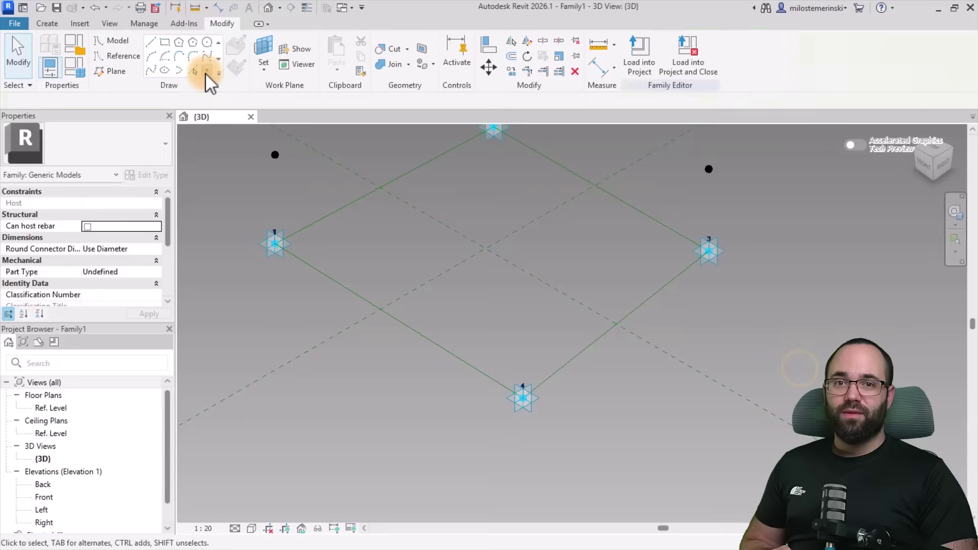
click(207, 72)
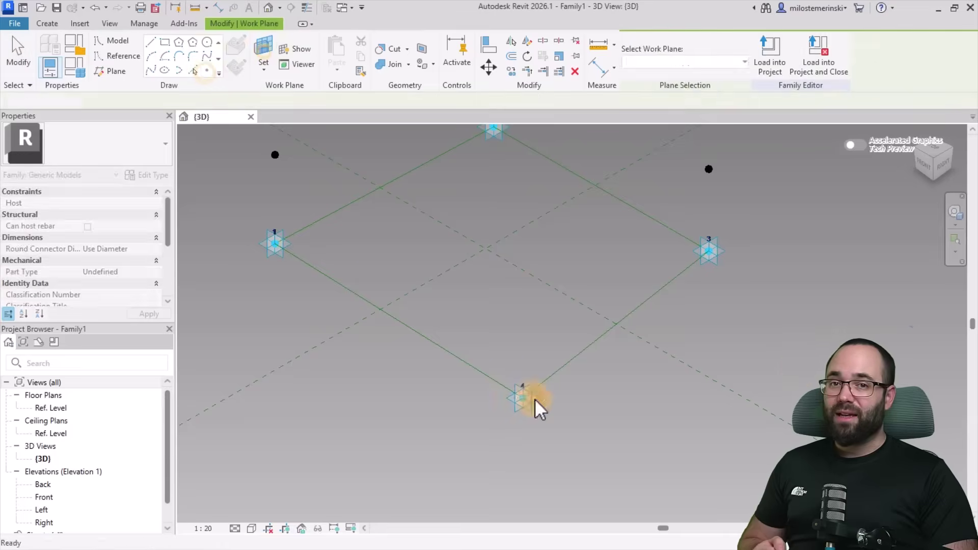
click(525, 397)
click(601, 462)
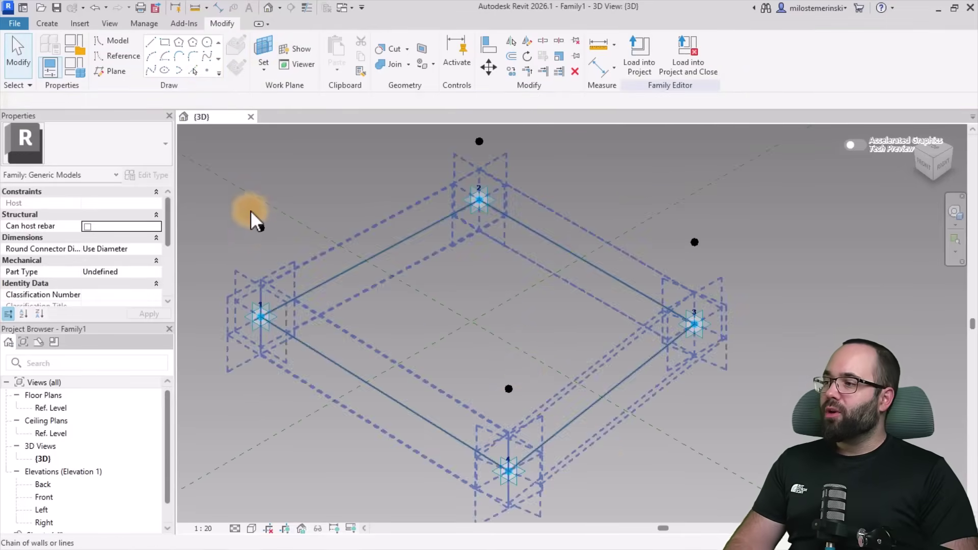
Link the Offset of the reference point above adaptive point 1 to a new instance family parameter named "main offset"
click(262, 231)
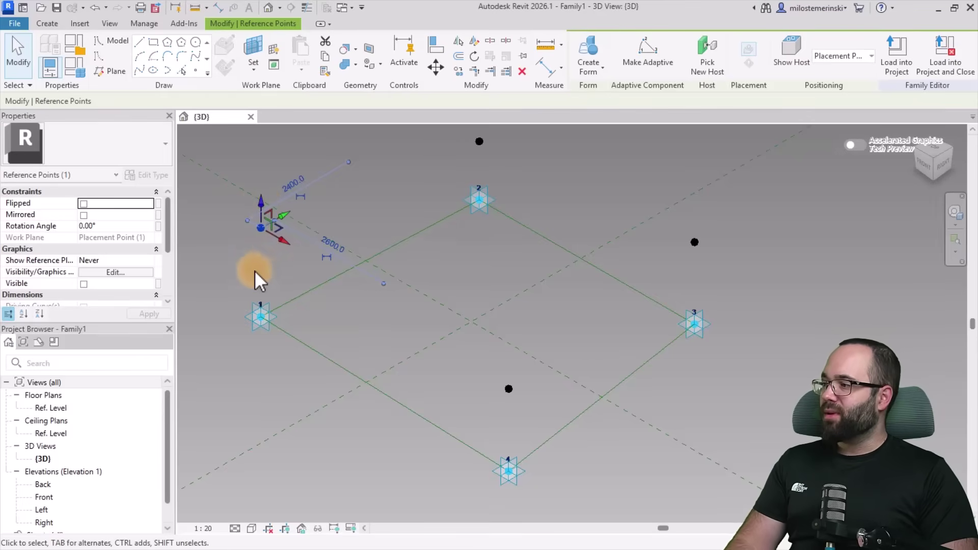
middle_drag(257, 278, 284, 267)
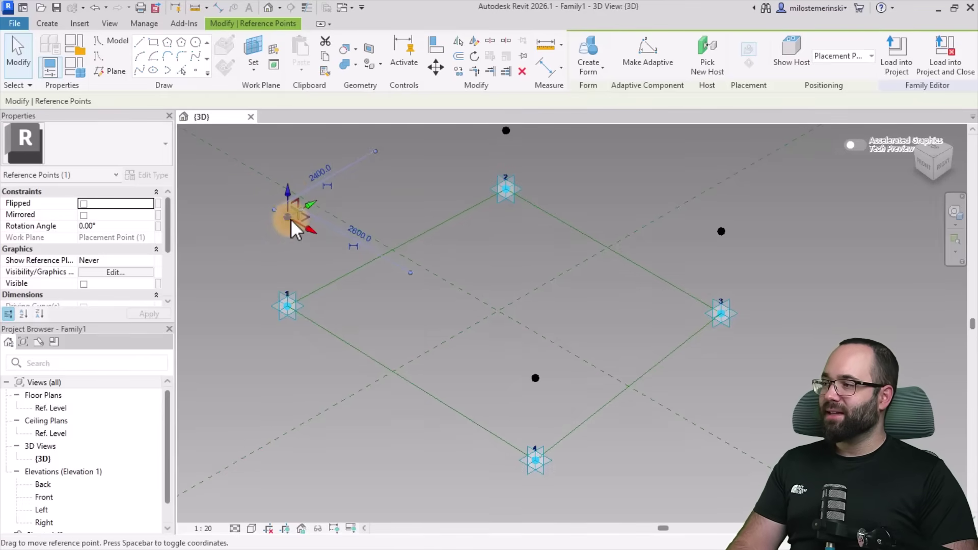
scroll(134, 238, down, 2)
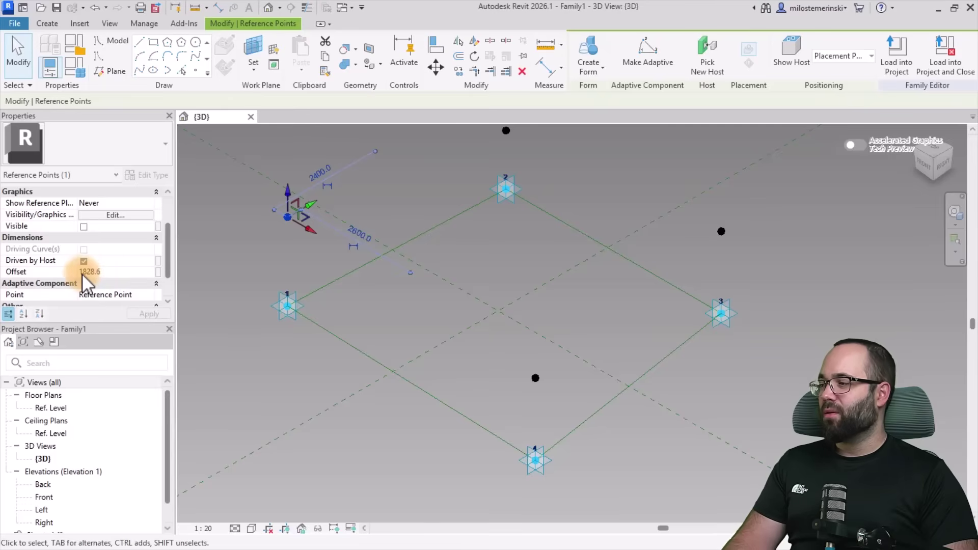
click(158, 273)
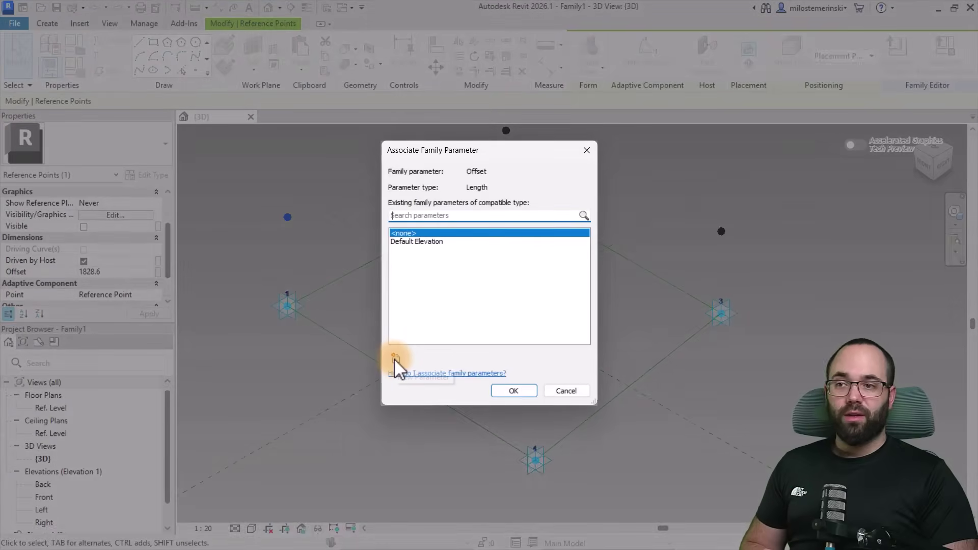
click(394, 358)
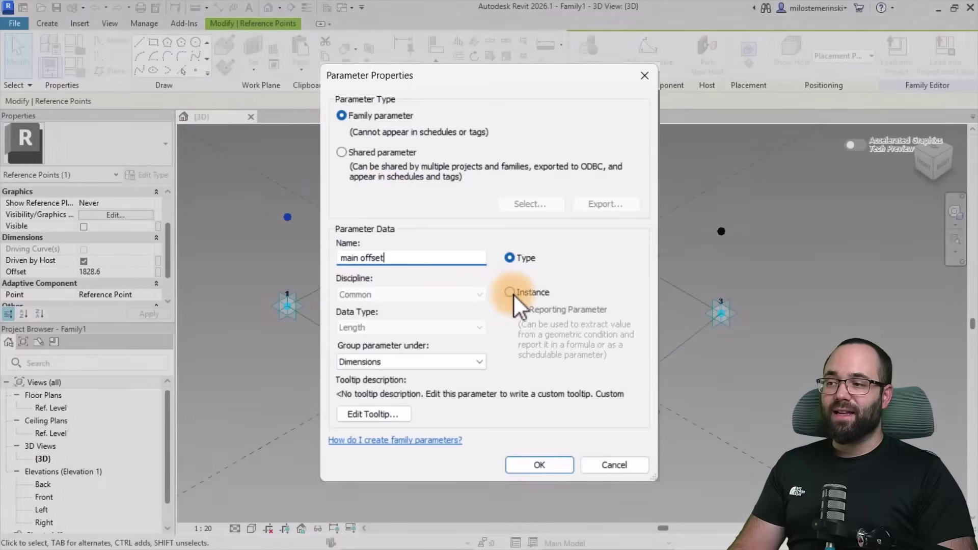
click(509, 293)
click(530, 429)
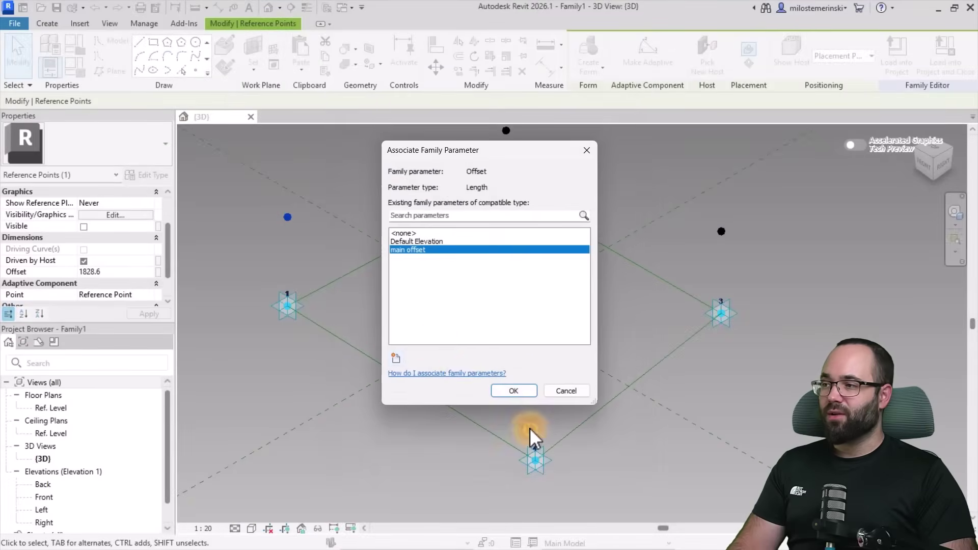
click(522, 392)
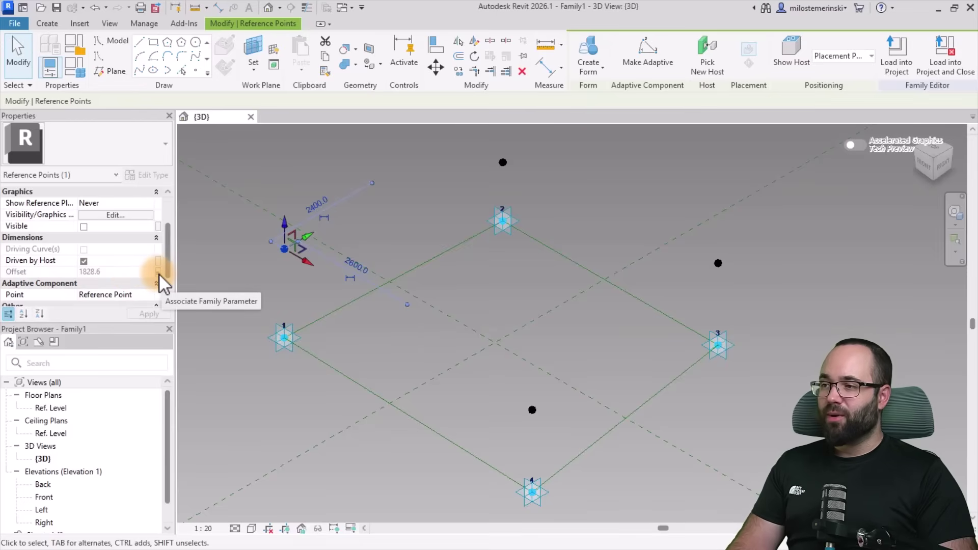
Associate the Offset of the reference point above adaptive point 2 with the existing main offset parameter
click(502, 162)
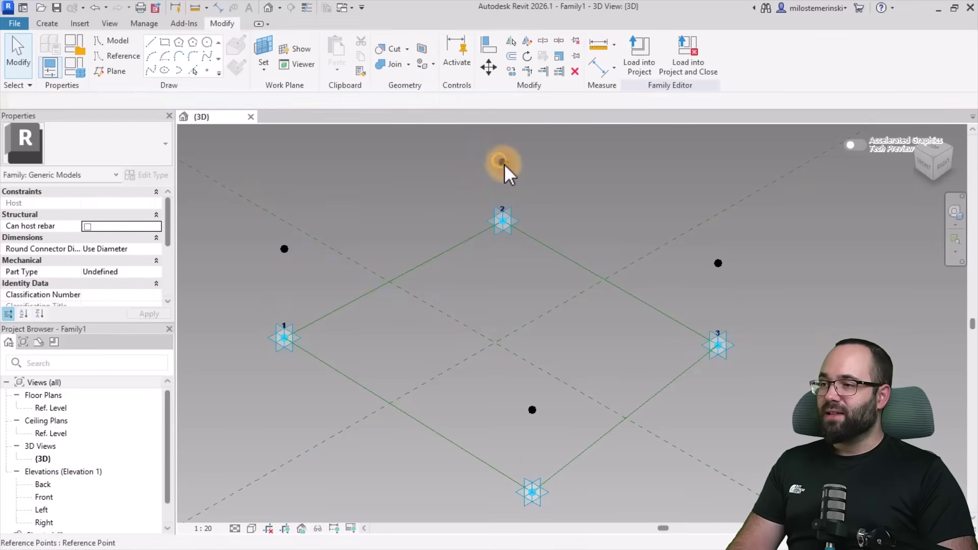
scroll(151, 279, down, 2)
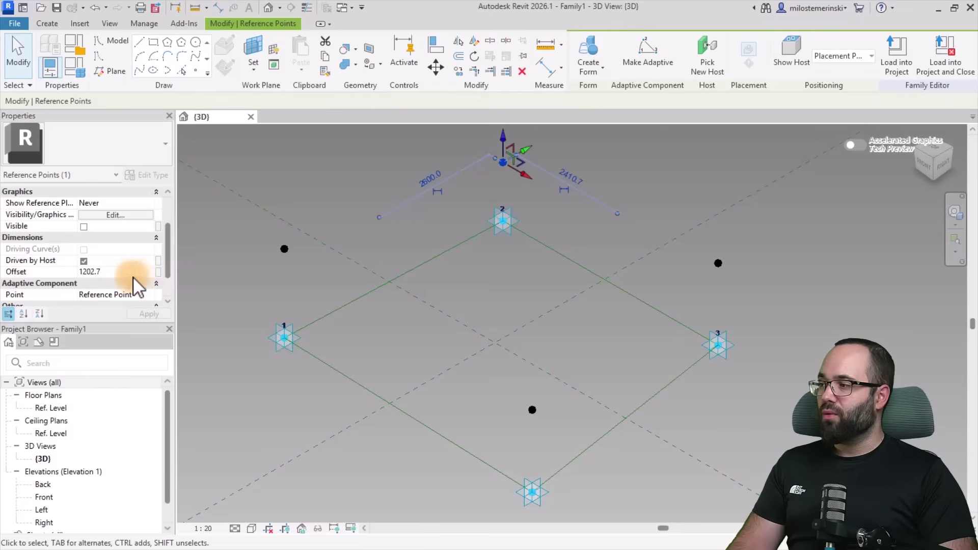
click(159, 272)
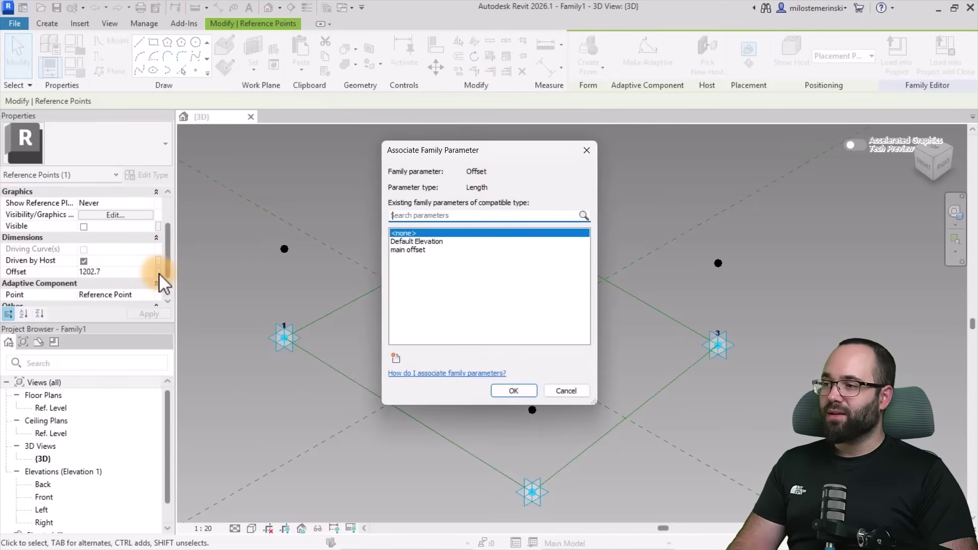
click(411, 250)
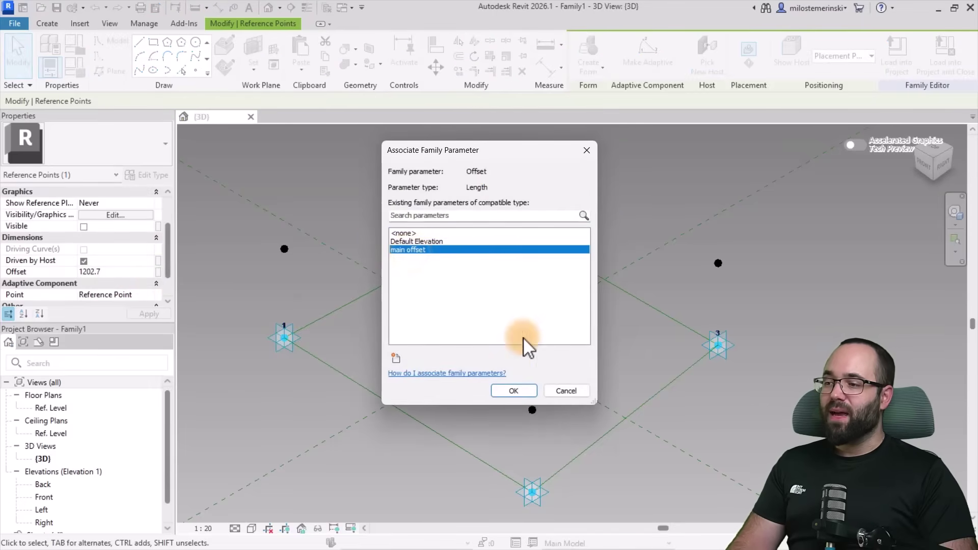
click(519, 390)
click(594, 346)
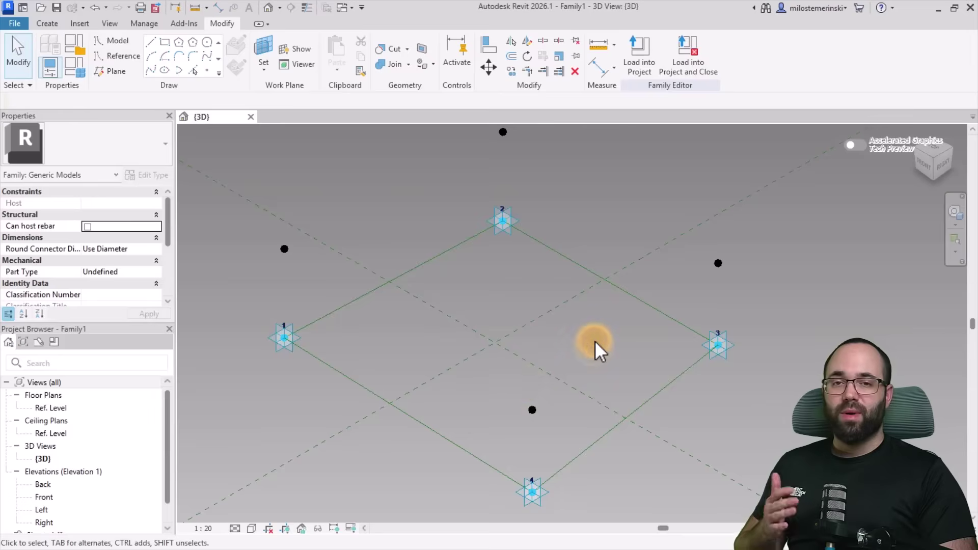
Associate the Offsets of the reference points above adaptive points 3 and 4 with the main offset parameter
click(718, 263)
click(158, 272)
click(412, 250)
click(513, 391)
click(532, 410)
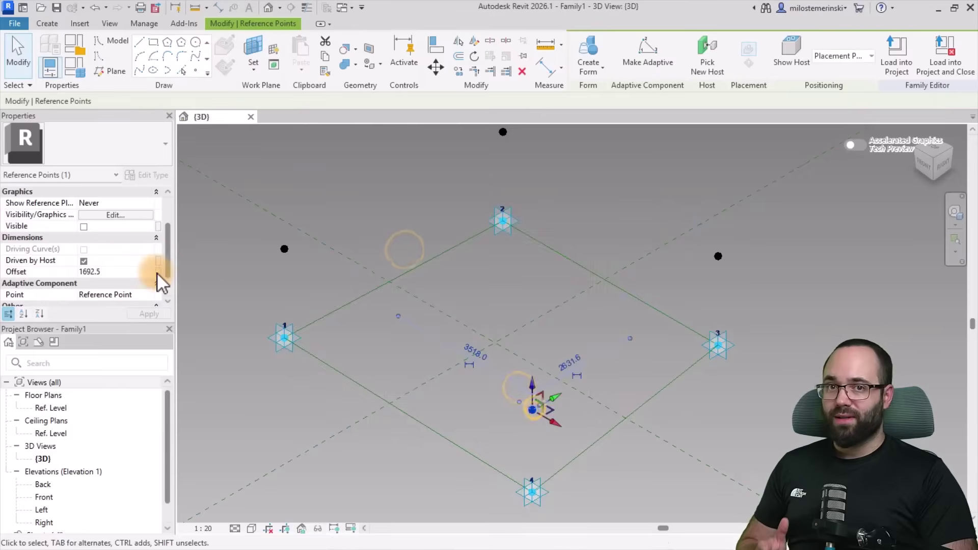
click(159, 272)
click(411, 250)
click(513, 390)
click(499, 404)
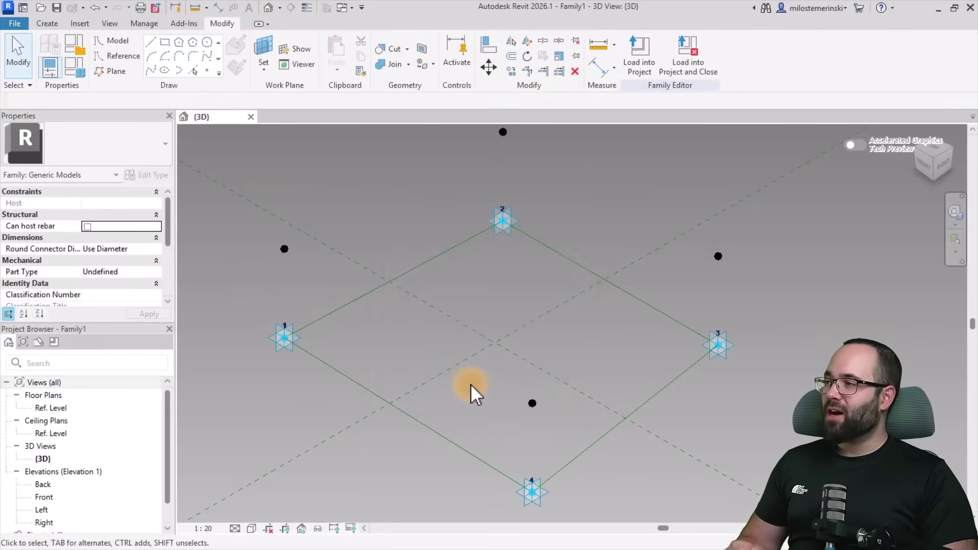
Set the main offset family parameter to 1000 and apply it to the family
click(78, 68)
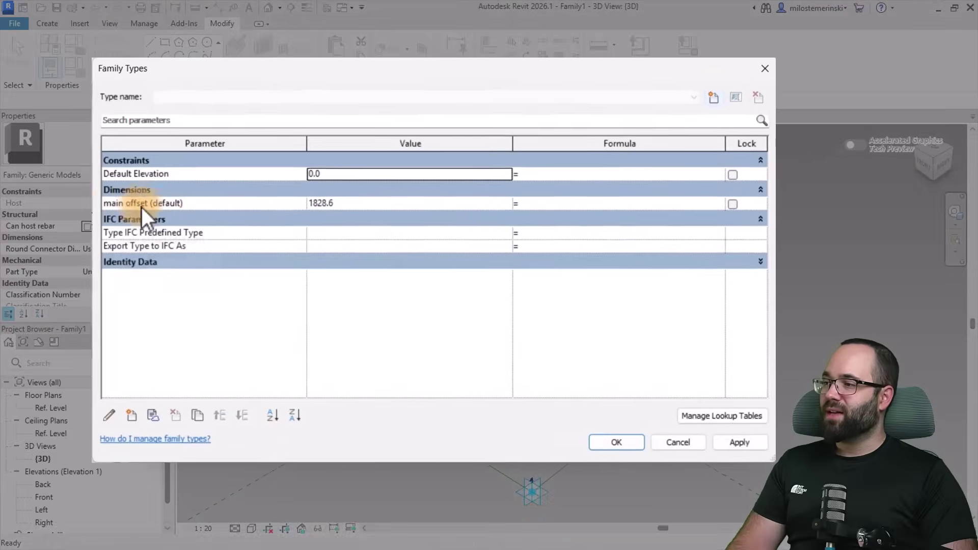
click(359, 203)
text(1000)
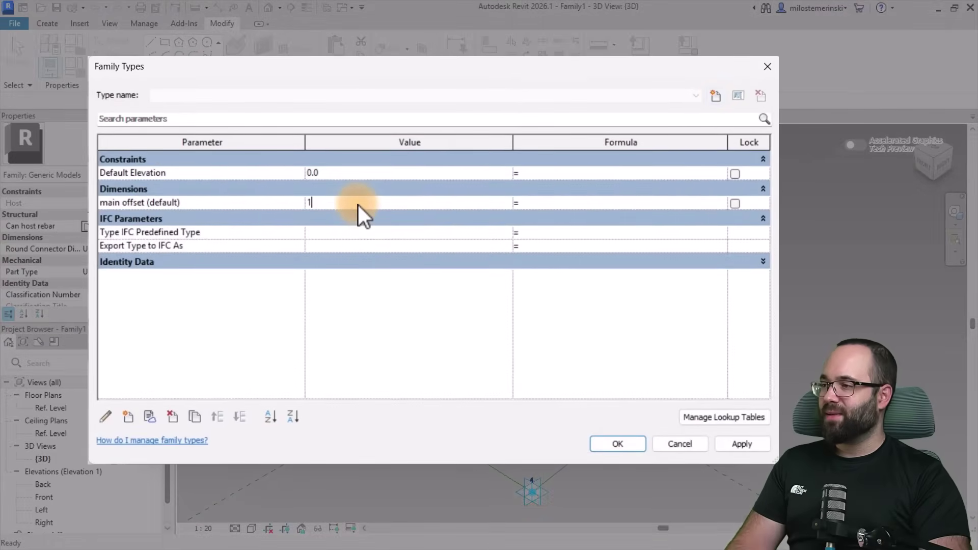
click(740, 441)
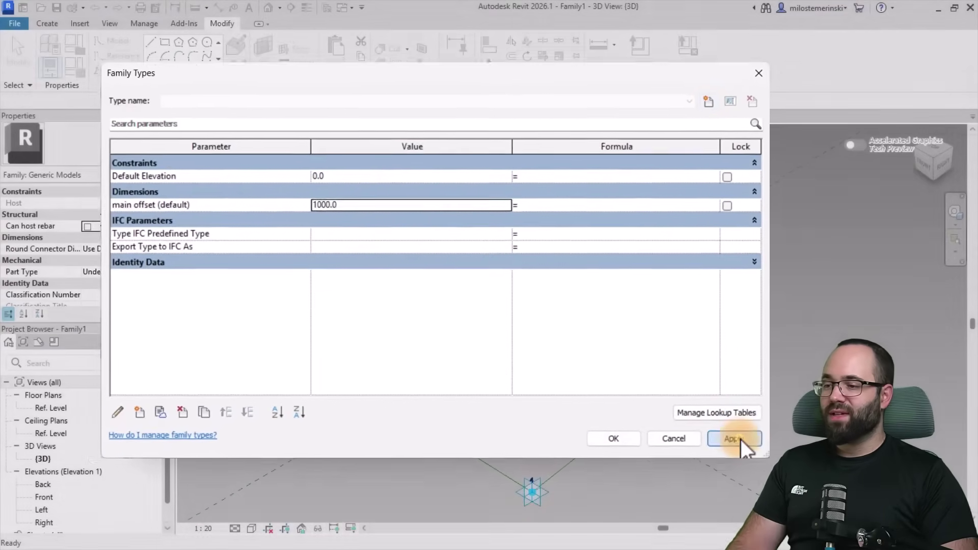
click(594, 421)
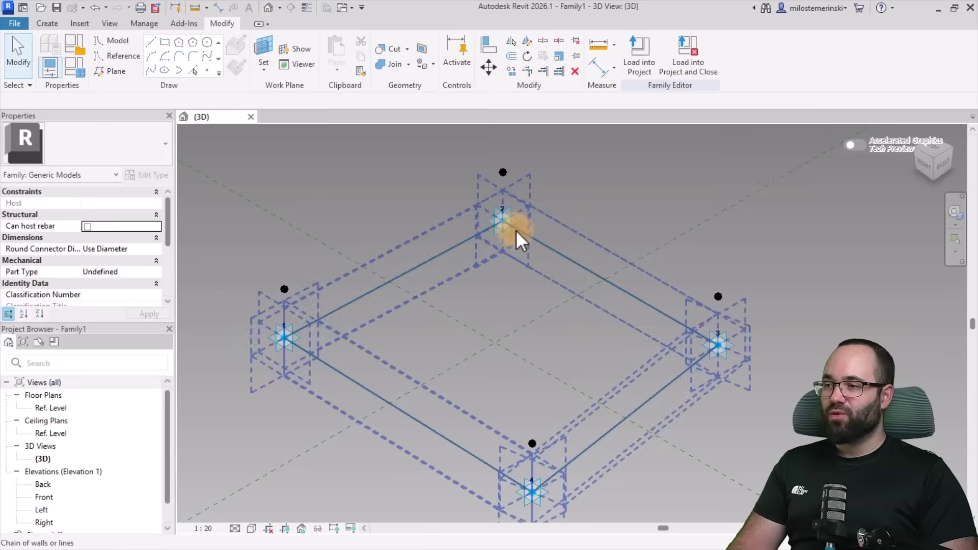
Move adaptive points 2, 1, 3 and 4 inward toward the crossing of the reference planes to make the outline smaller
drag(505, 224, 500, 269)
drag(285, 338, 382, 340)
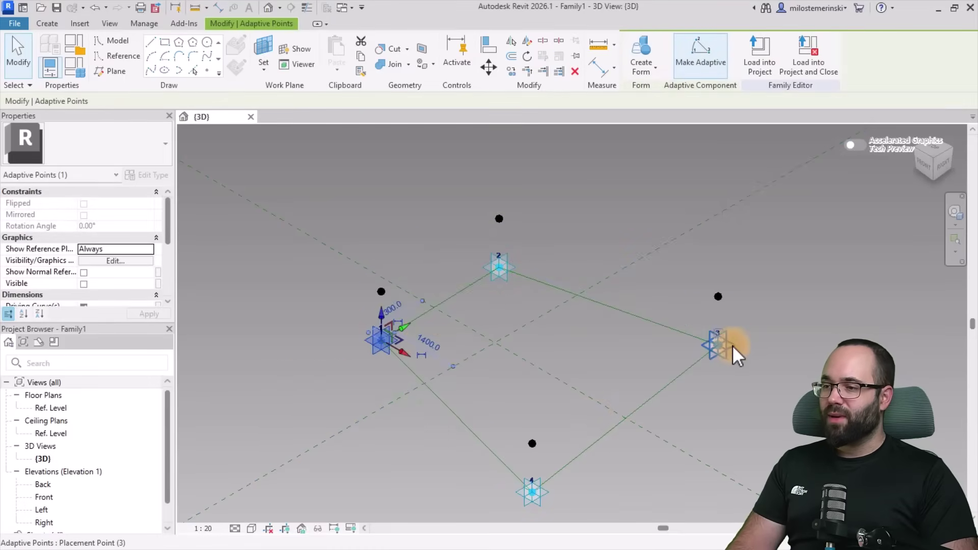
drag(733, 352, 614, 355)
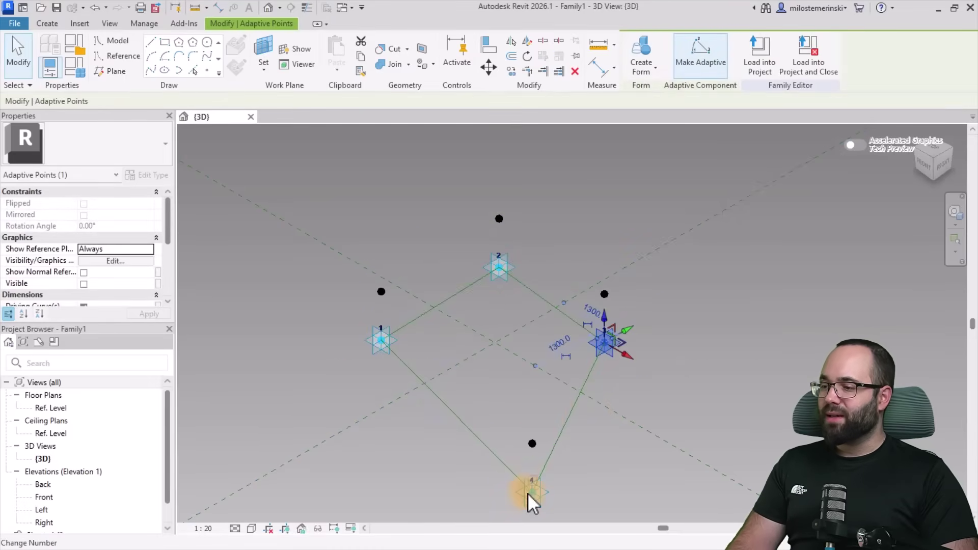
drag(528, 493, 503, 404)
mouse_move(627, 476)
shift+middle_down()
mouse_move(594, 424)
mouse_move(635, 408)
mouse_move(640, 469)
shift+middle_up()
shift+middle_drag(503, 308, 490, 476)
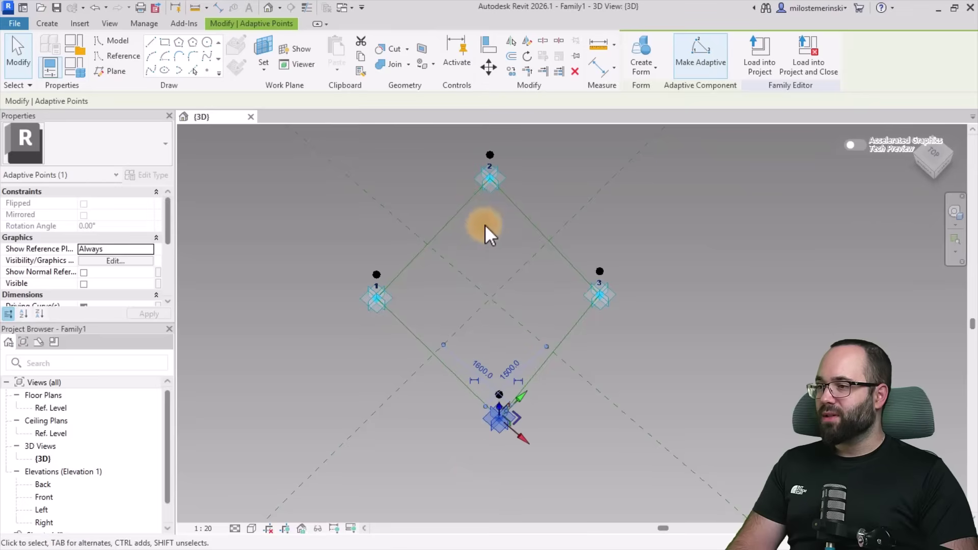
Adjust the positions of adaptive points 2 and 4 to even out the four-sided outline
click(491, 212)
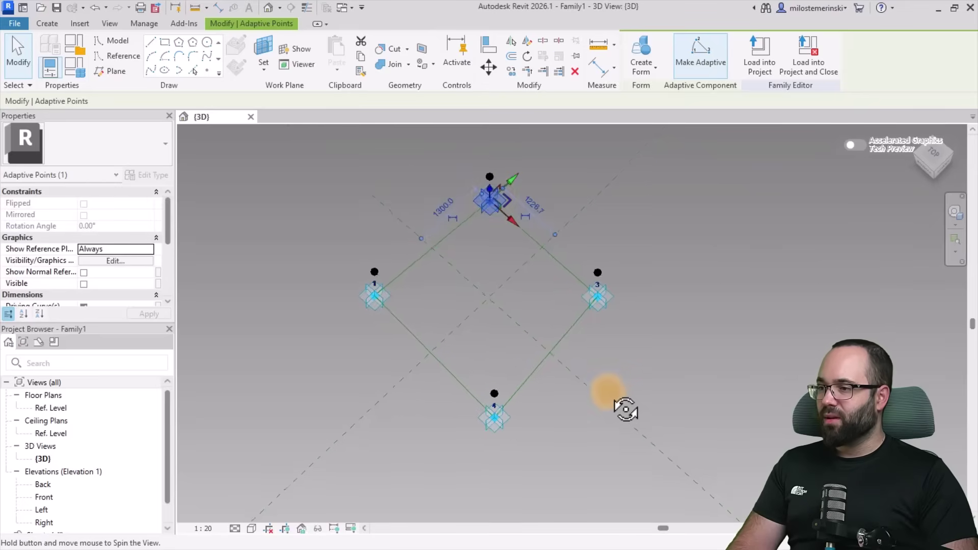
shift+middle_drag(621, 404, 609, 410)
drag(442, 414, 474, 439)
shift+middle_drag(519, 441, 465, 350)
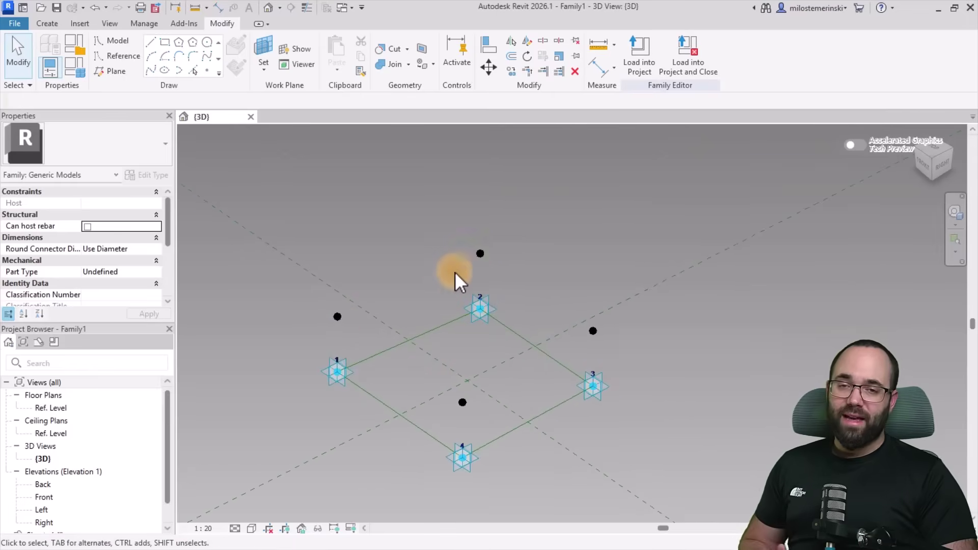
Connect the four raised reference points with splines through points, set as reference lines, to form a closed upper outline
ctrl+click(481, 253)
click(113, 71)
click(481, 254)
ctrl+click(592, 331)
ctrl+click(462, 401)
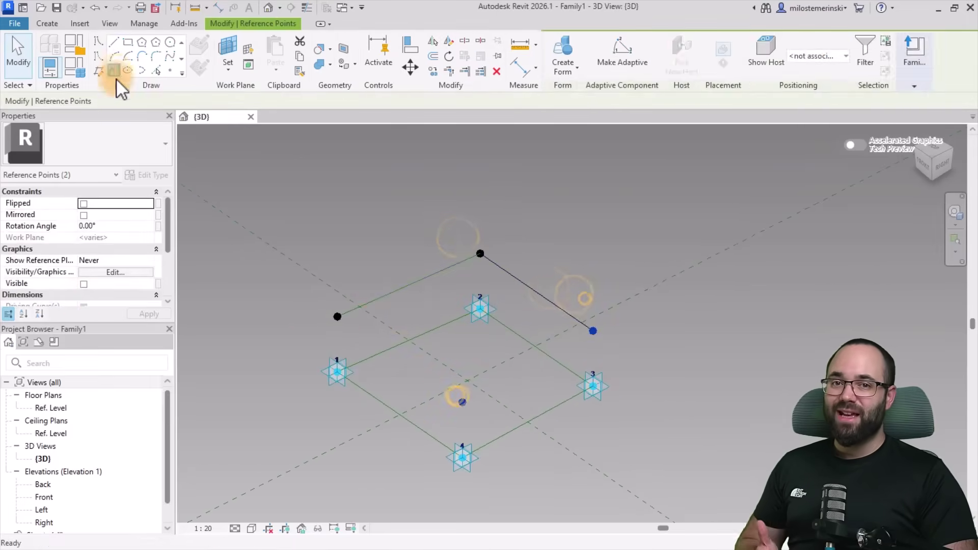
click(405, 363)
key(Escape)
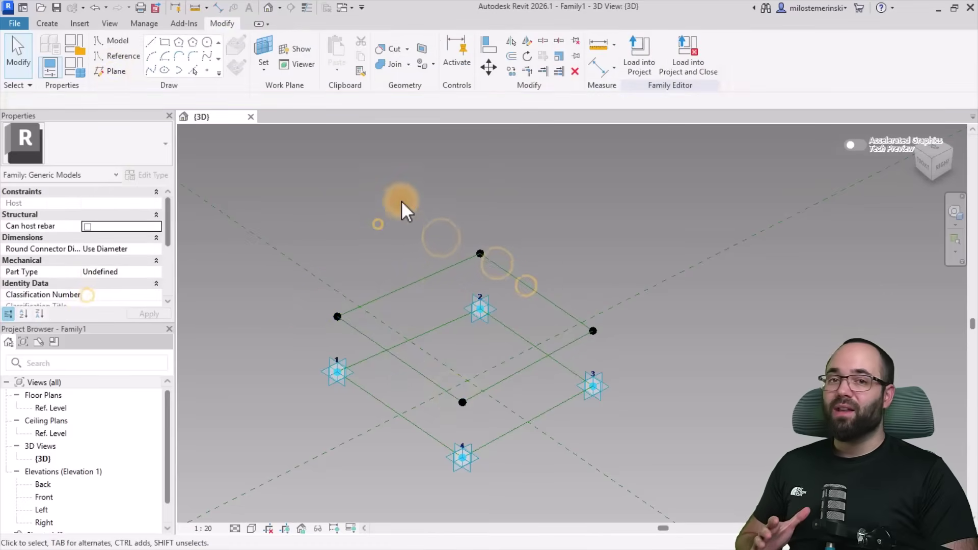
key(Tab)
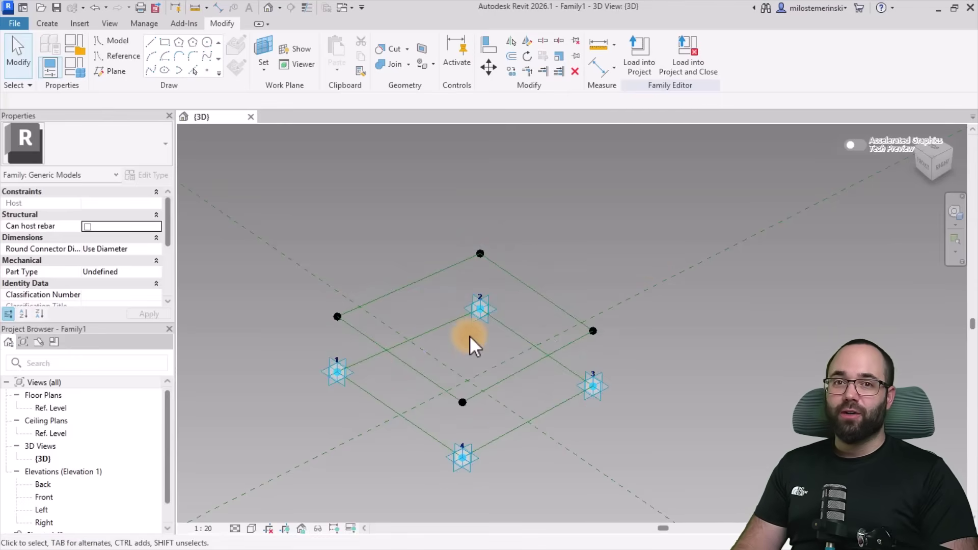
Set the work plane to adaptive point 1's horizontal plane and place a reference point on it, just inside the outline
shift+middle_drag(479, 332, 466, 374)
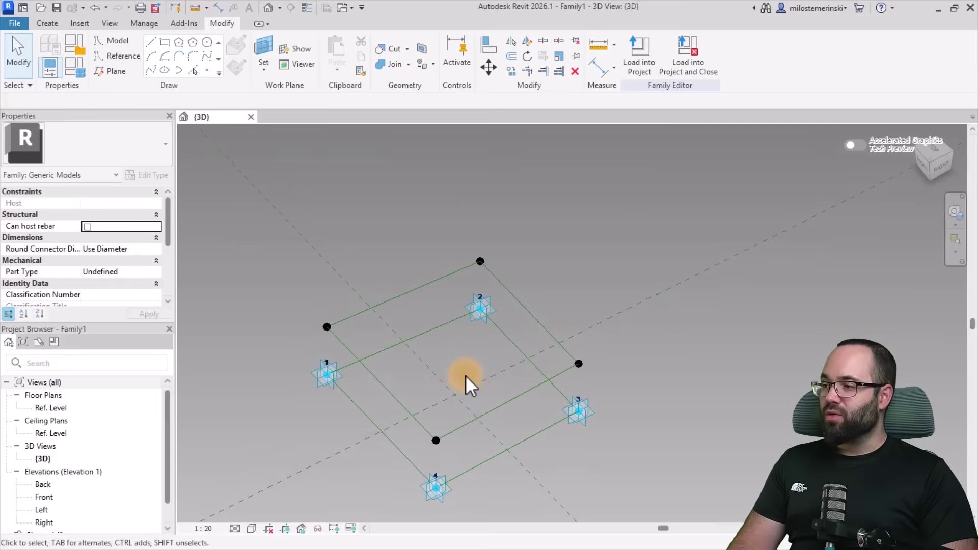
scroll(365, 380, up, 3)
scroll(366, 372, down, 2)
middle_drag(366, 372, 351, 356)
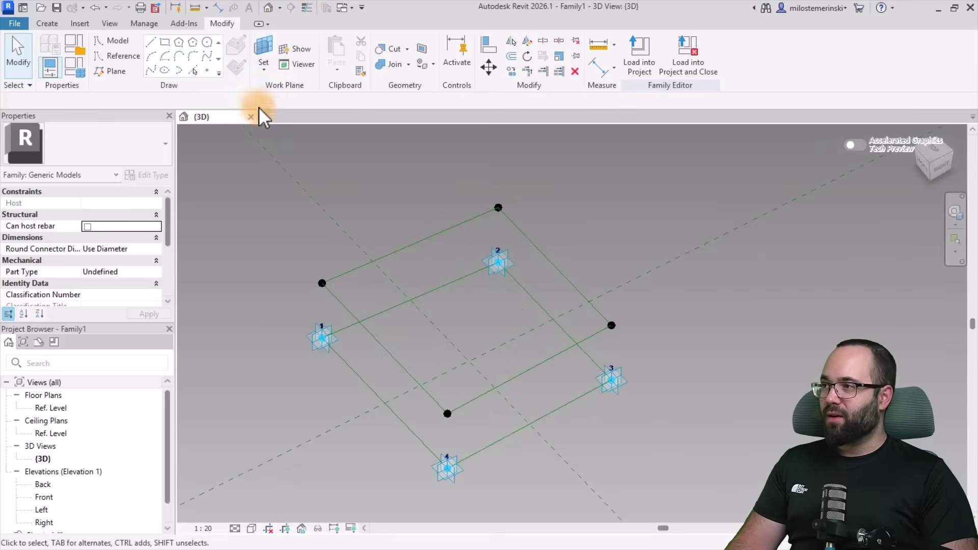
click(206, 74)
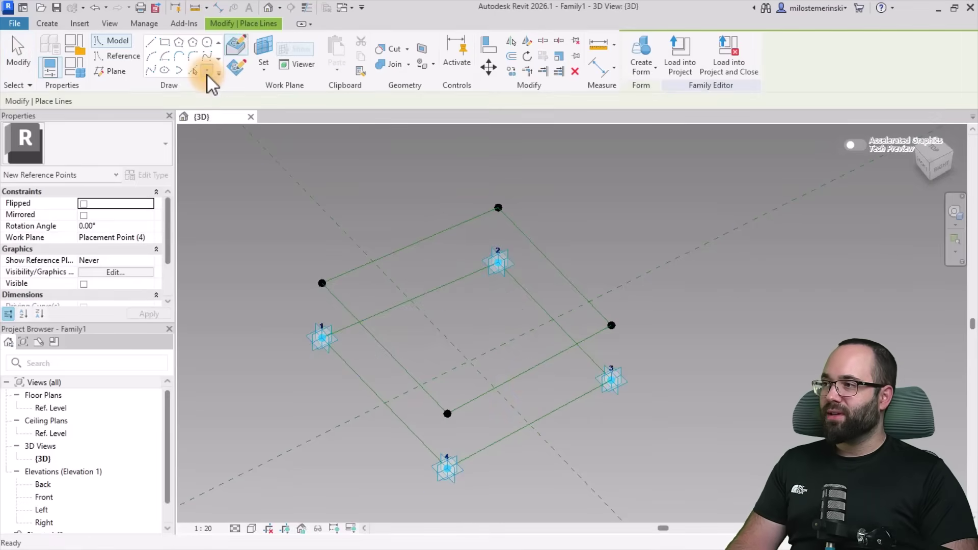
click(265, 52)
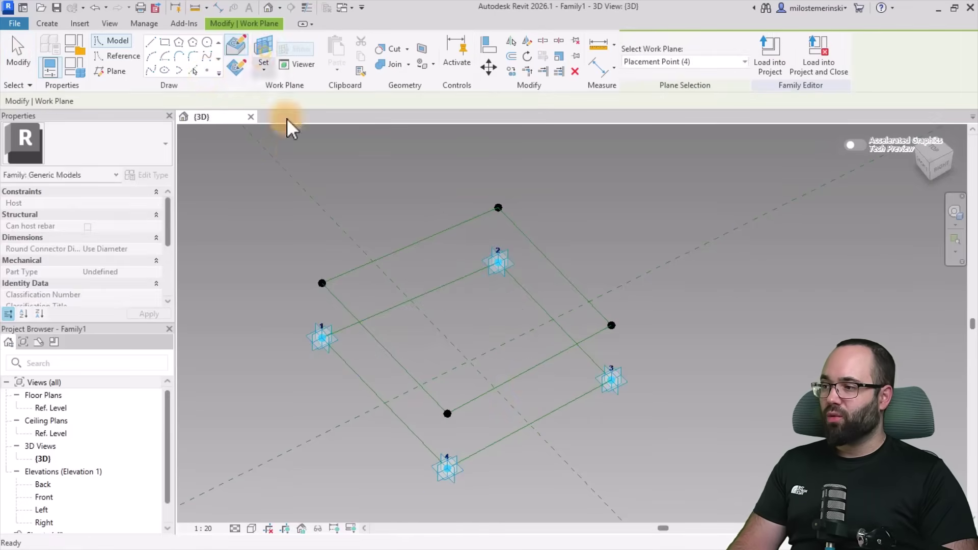
click(338, 338)
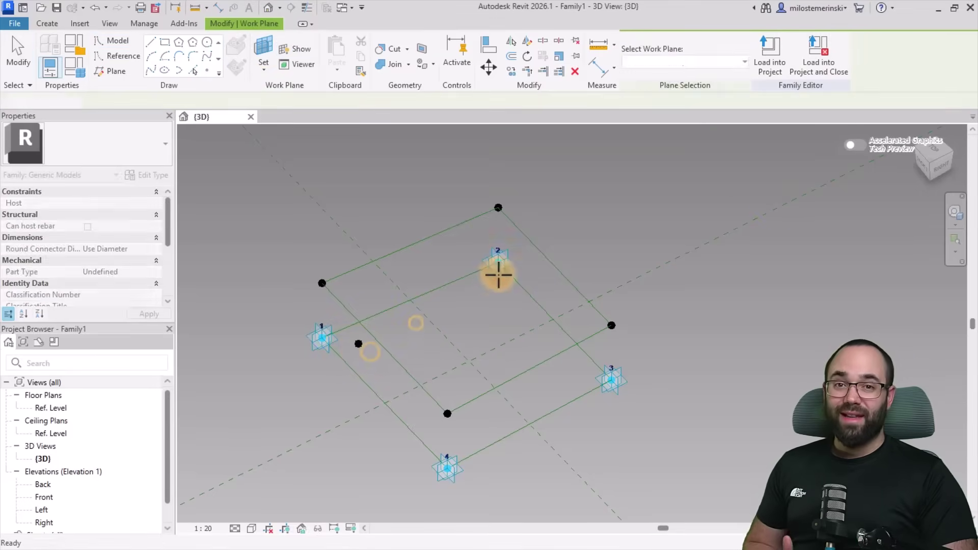
Place reference points just inside the outline on the horizontal planes of adaptive points 2, 3 and 4
click(489, 299)
click(576, 375)
key(Escape)
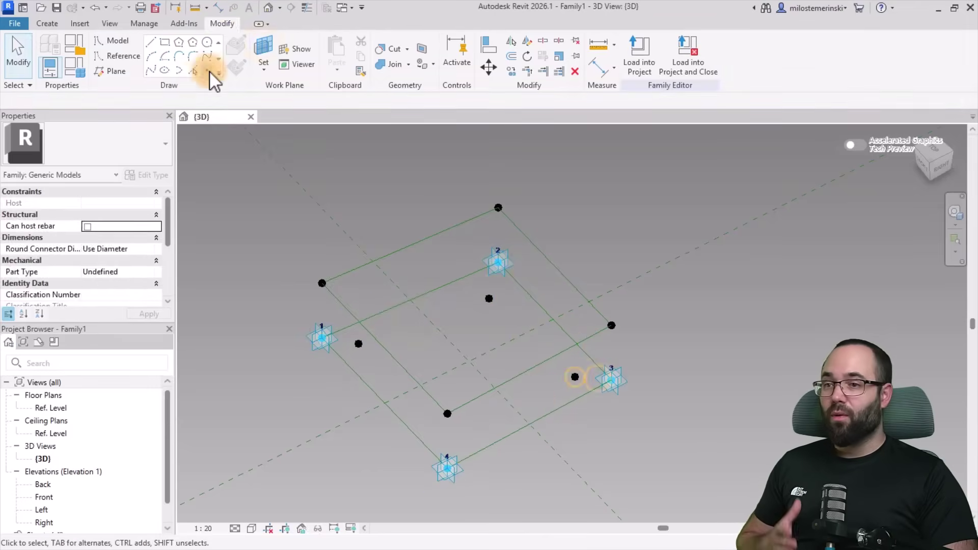
click(207, 70)
click(450, 438)
key(Escape)
click(457, 474)
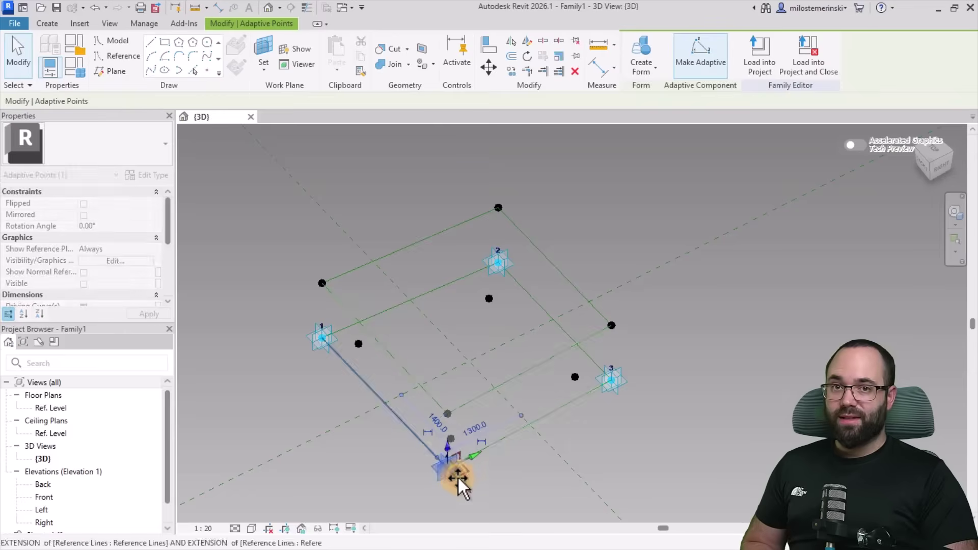
key(Escape)
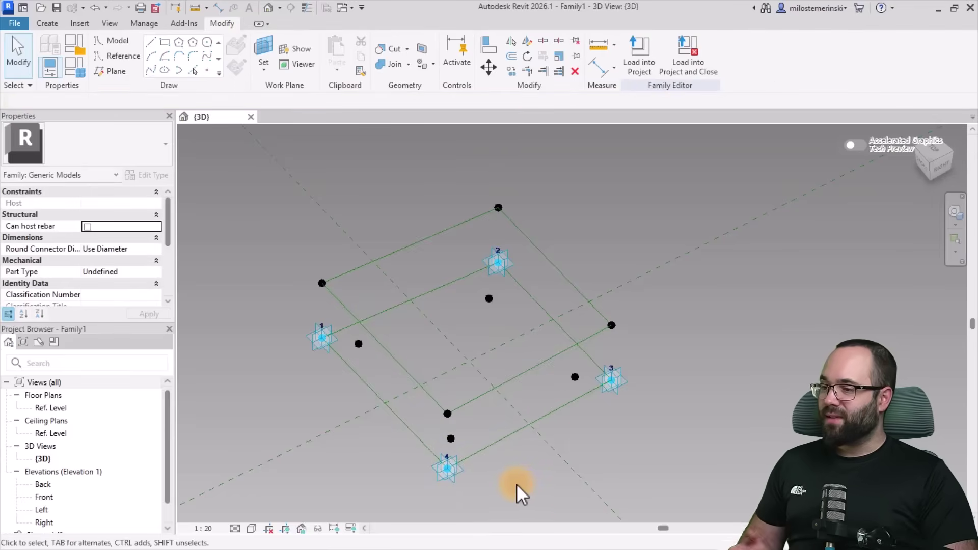
Nudge adaptive points 3 and 4 slightly to fine-tune the corners of the outline
click(611, 382)
mouse_move(614, 386)
mouse_down()
mouse_move(643, 388)
mouse_move(616, 405)
mouse_move(620, 376)
mouse_move(612, 395)
mouse_up()
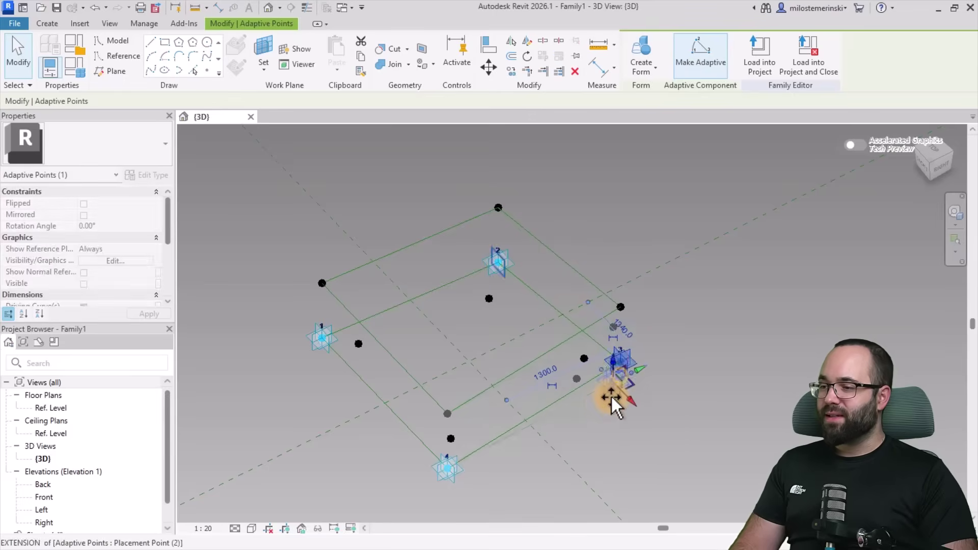
mouse_move(442, 473)
mouse_down()
mouse_move(414, 476)
mouse_move(445, 467)
mouse_up()
click(521, 484)
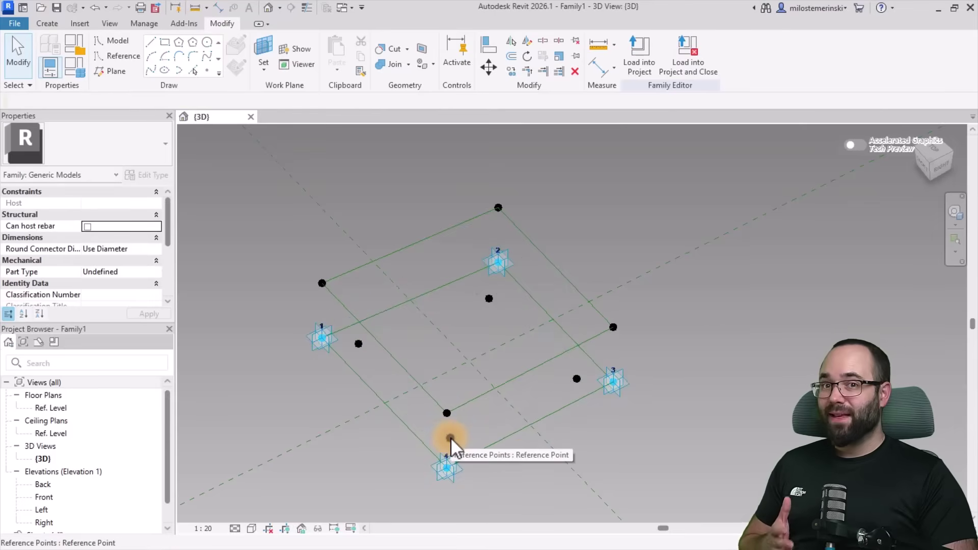
Connect the four inner reference points in pairs with reference-line splines through points to form a closed inner outline
click(358, 343)
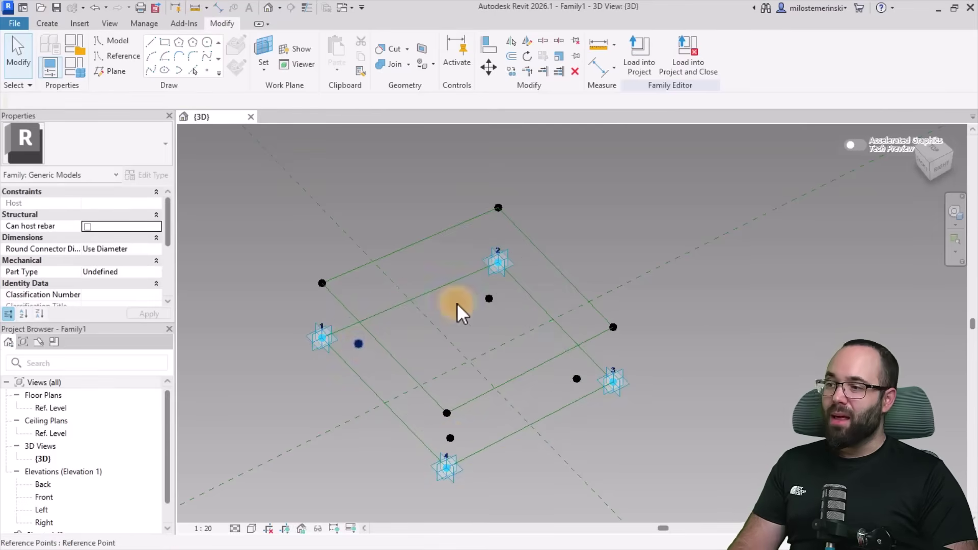
click(489, 298)
click(85, 296)
click(489, 298)
ctrl+click(577, 379)
click(109, 72)
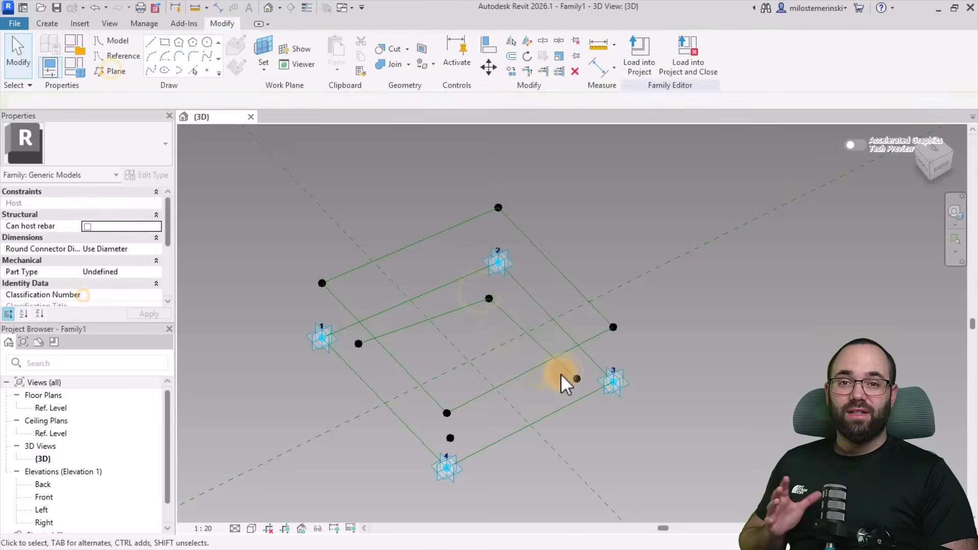
click(576, 379)
ctrl+click(450, 438)
click(114, 72)
click(450, 439)
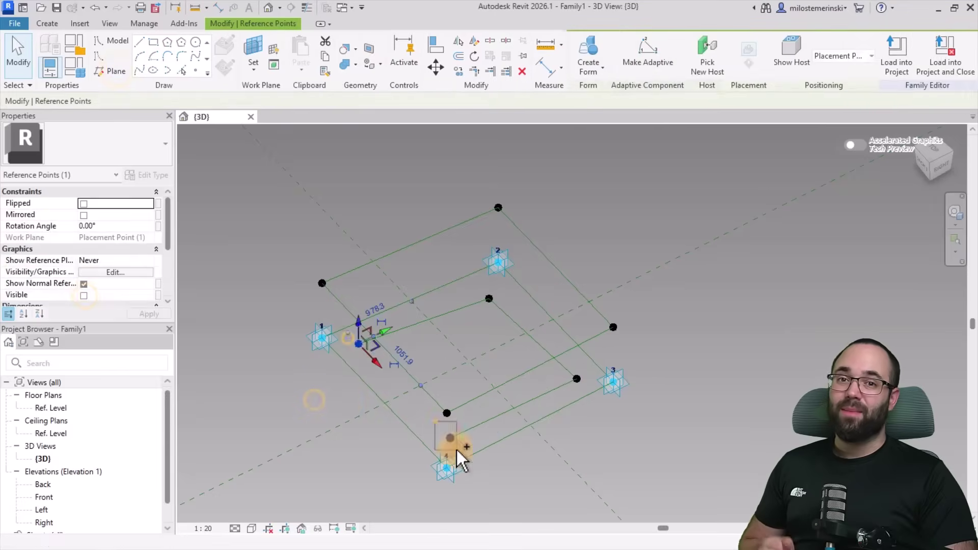
click(485, 342)
click(510, 329)
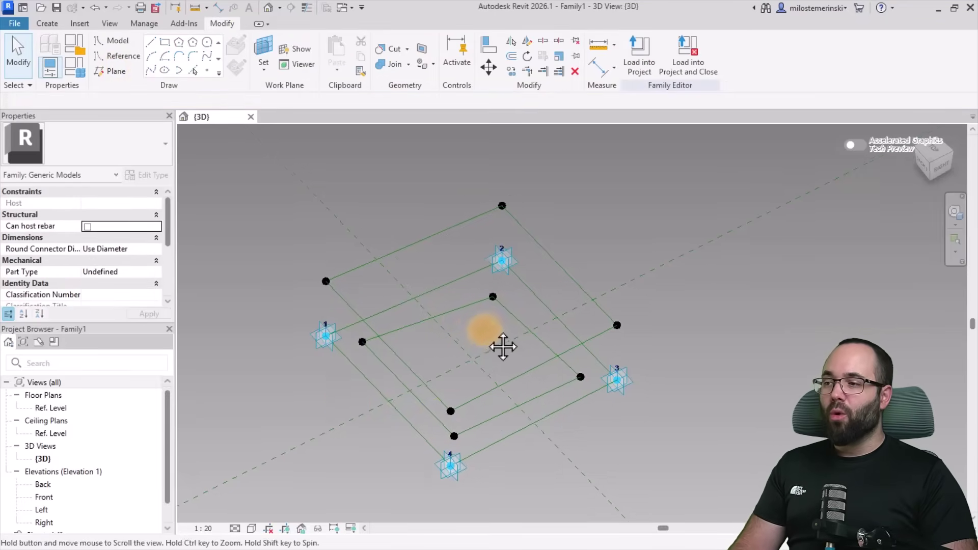
middle_drag(489, 301, 503, 291)
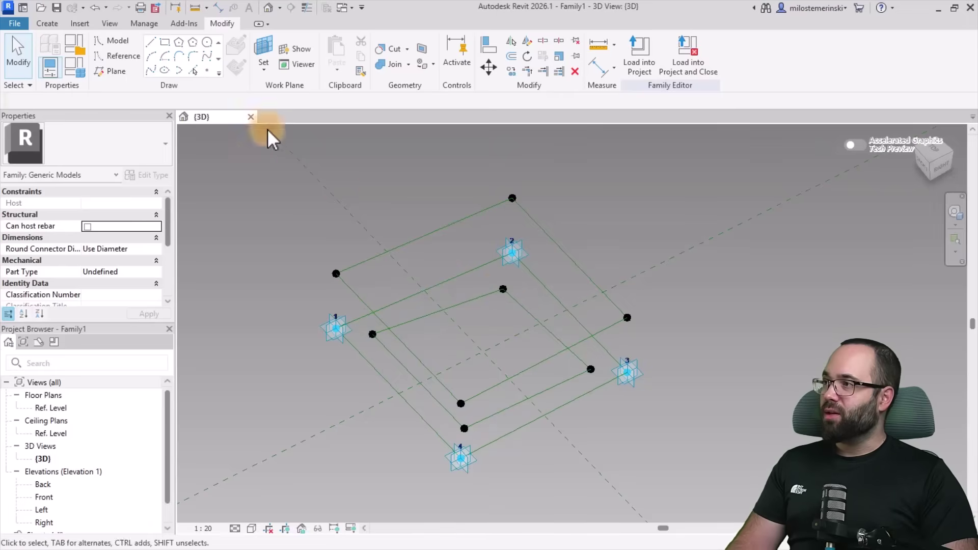
Add aligned dimensions in both horizontal directions between adaptive point 2 and its inner reference point
click(218, 8)
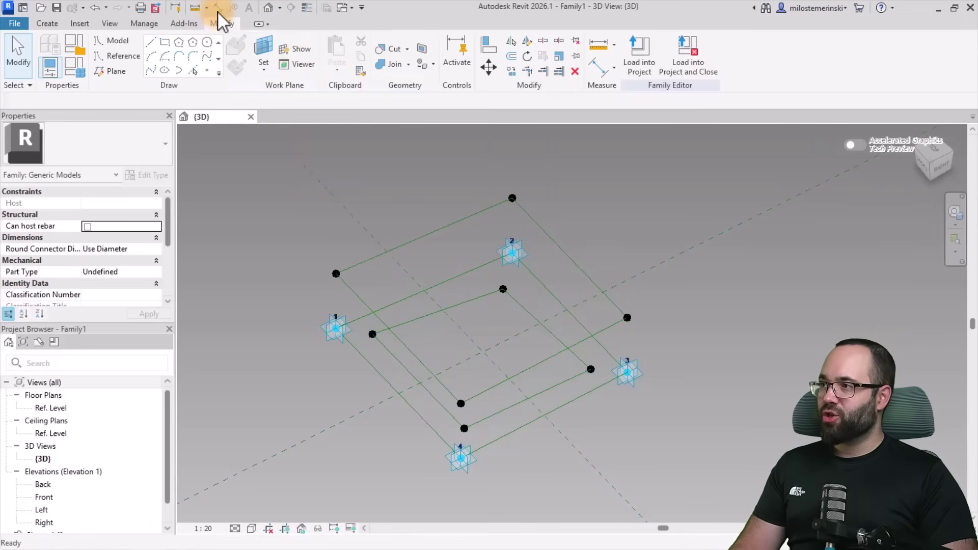
click(518, 256)
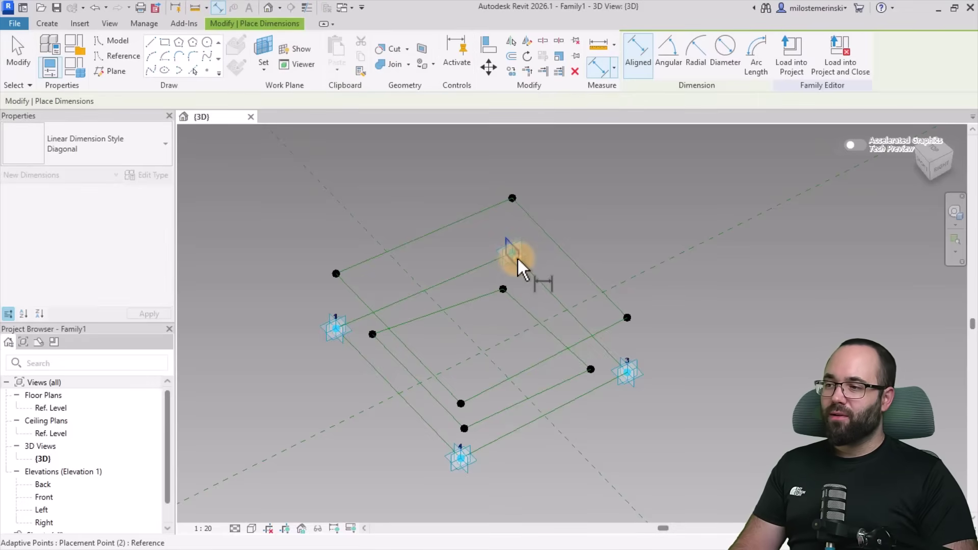
click(501, 288)
click(441, 245)
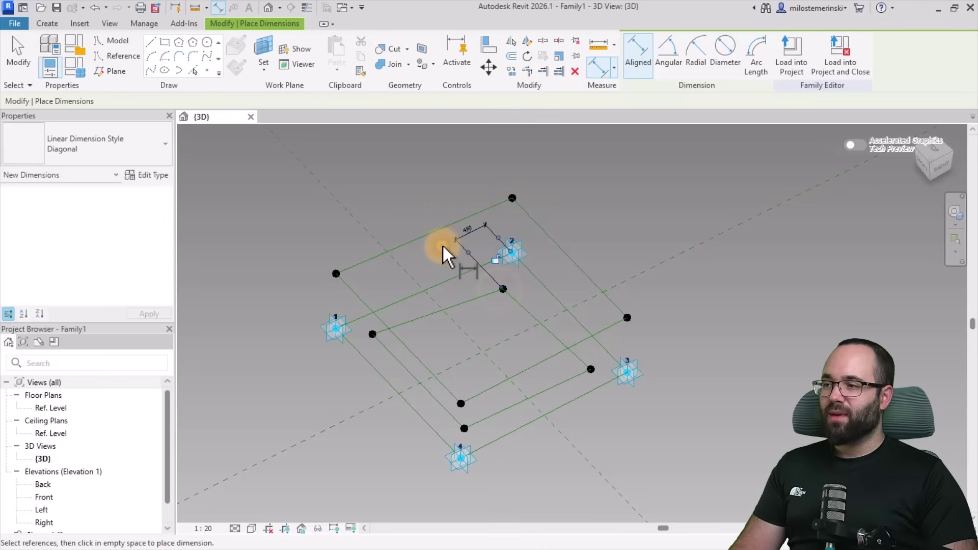
click(525, 243)
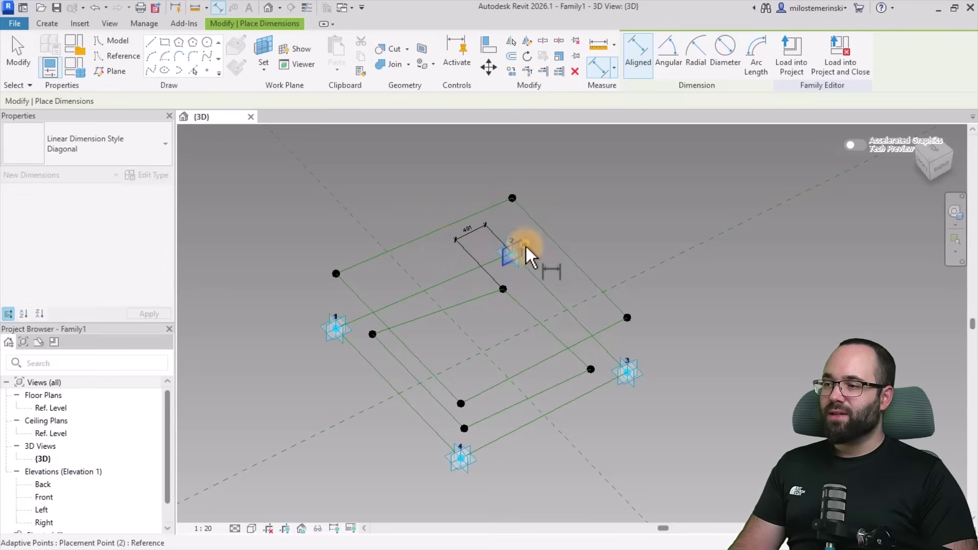
click(505, 288)
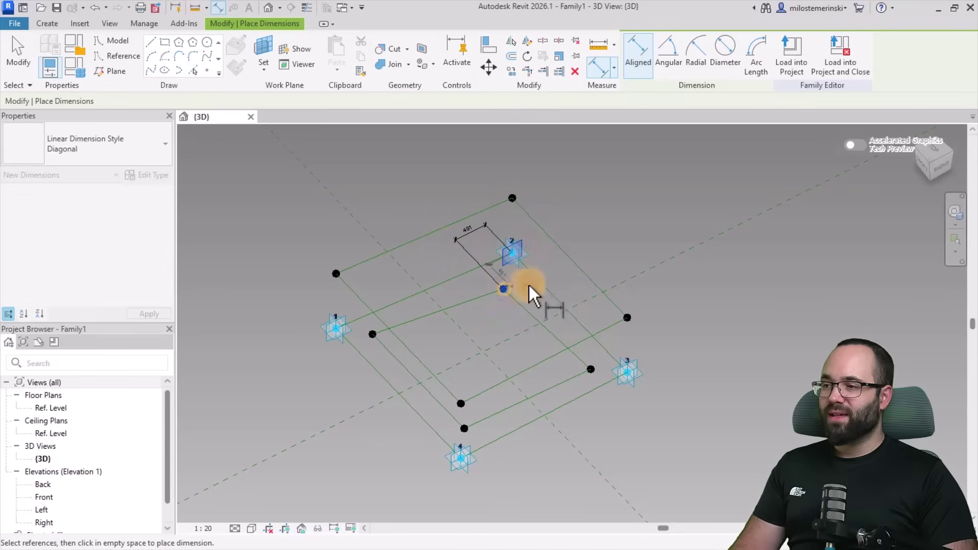
click(574, 280)
Dimension the inner reference points at adaptive points 1, 4 and 3 from those adaptive points in both horizontal directions
click(425, 312)
click(320, 357)
click(452, 458)
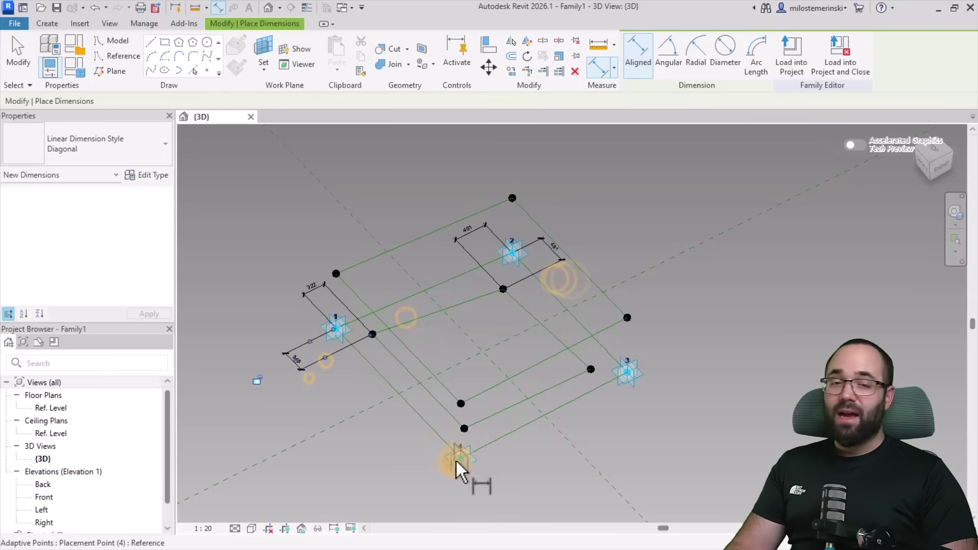
click(464, 428)
click(469, 477)
click(627, 372)
click(590, 369)
click(646, 322)
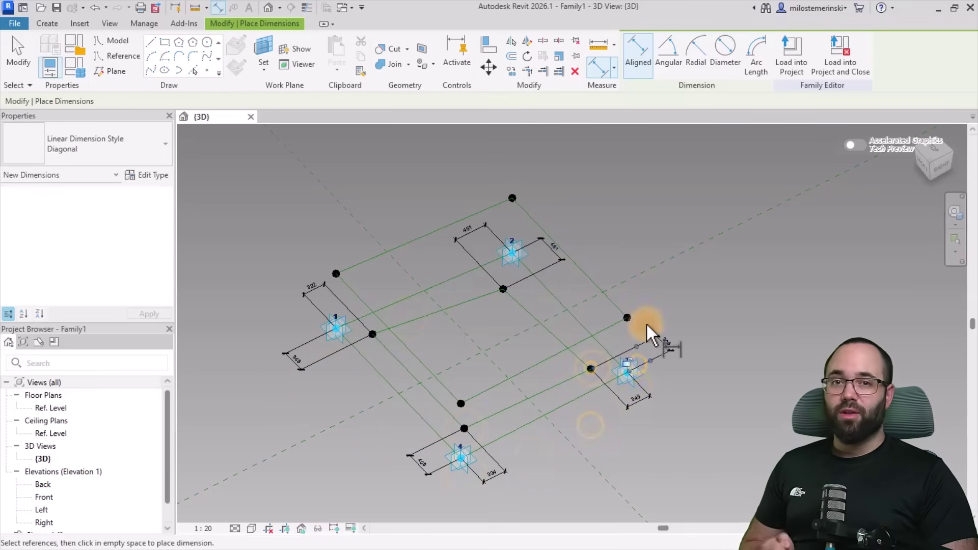
key(Escape)
key(Escape)
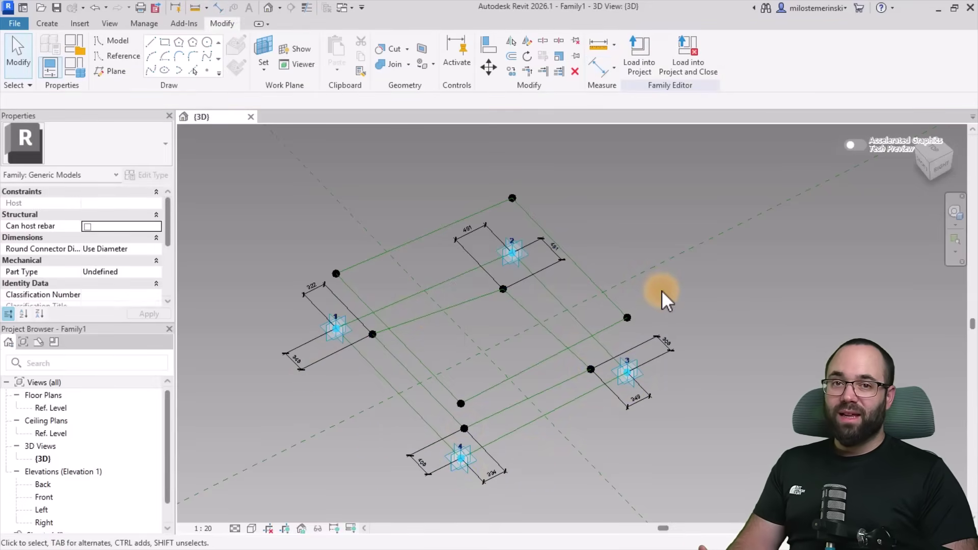
Filter a selection of the whole model down to the dimensions and label them with a new instance parameter named "bottom offset"
drag(259, 221, 743, 507)
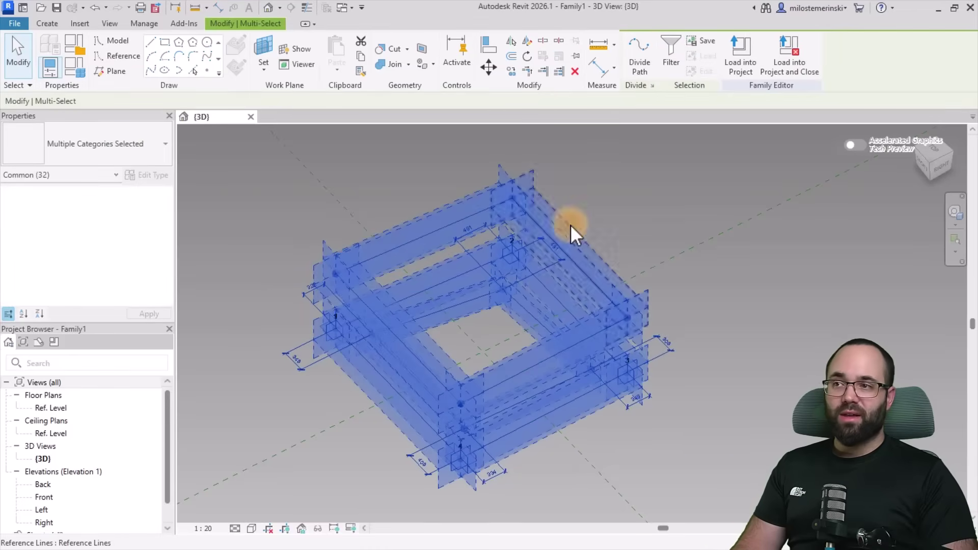
click(668, 66)
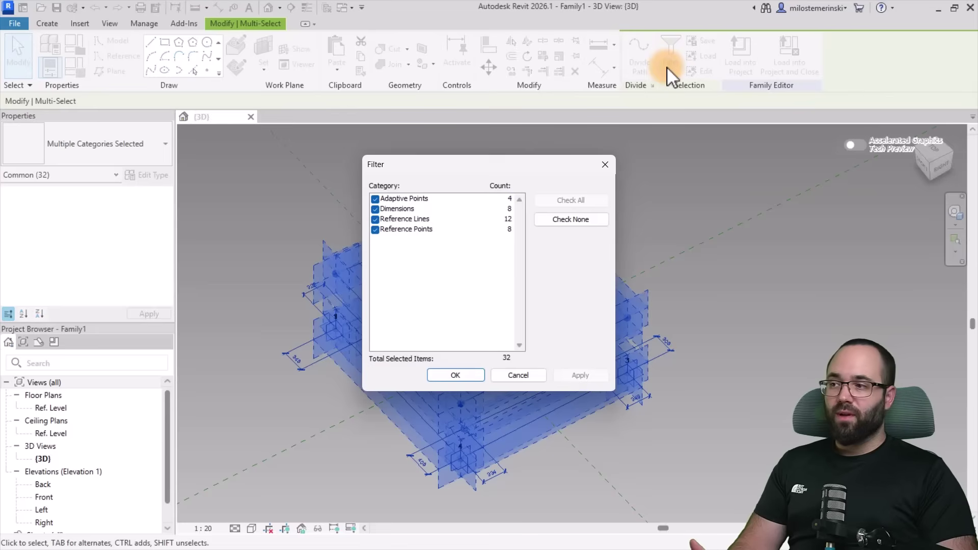
click(551, 222)
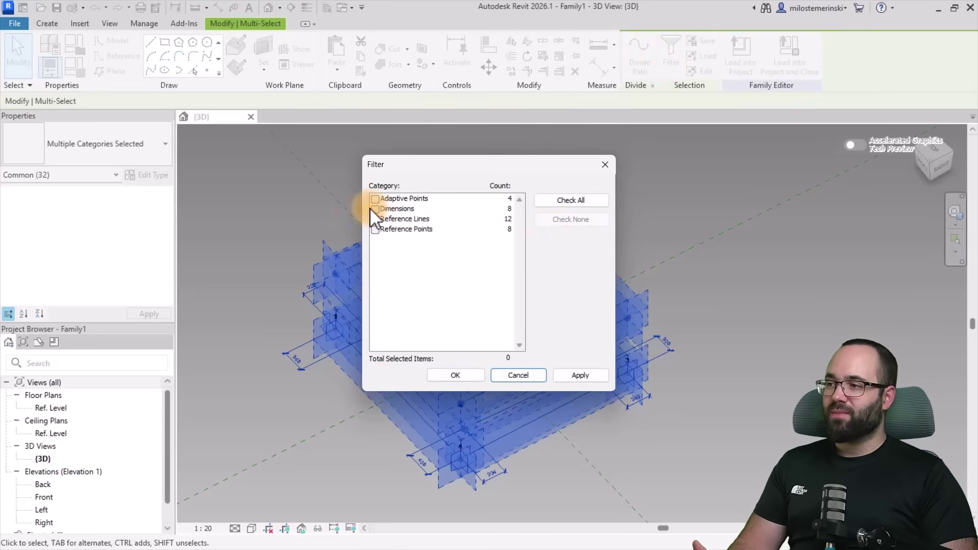
click(374, 209)
click(563, 374)
click(454, 375)
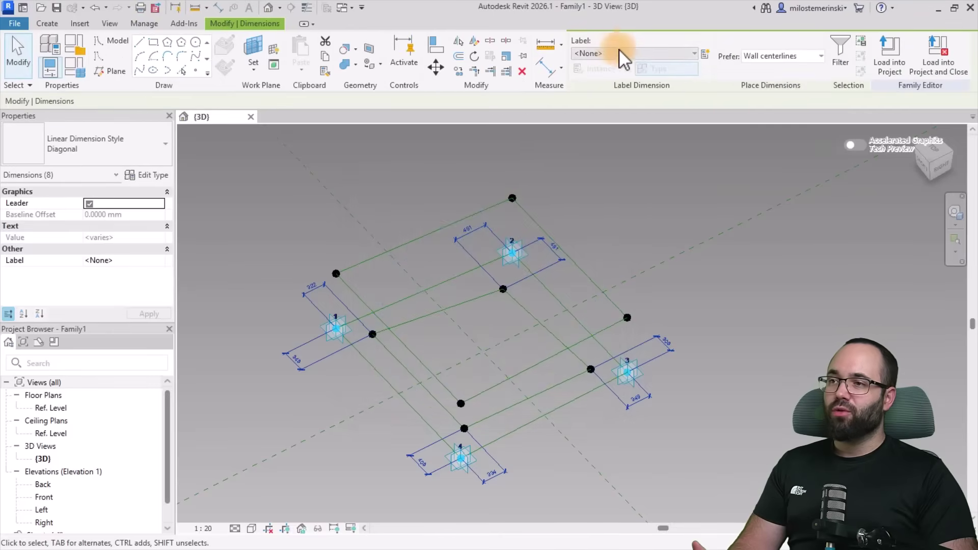
click(707, 55)
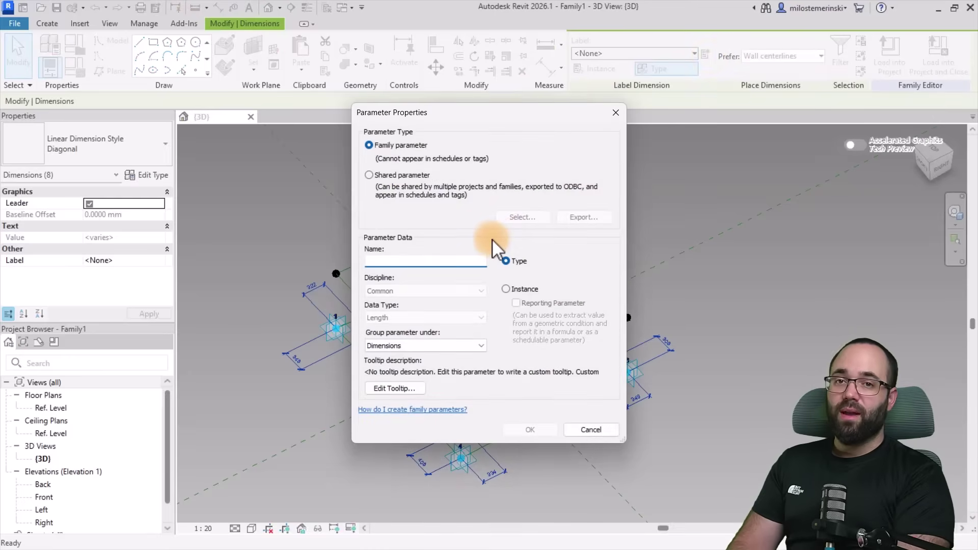
text(bottom offset)
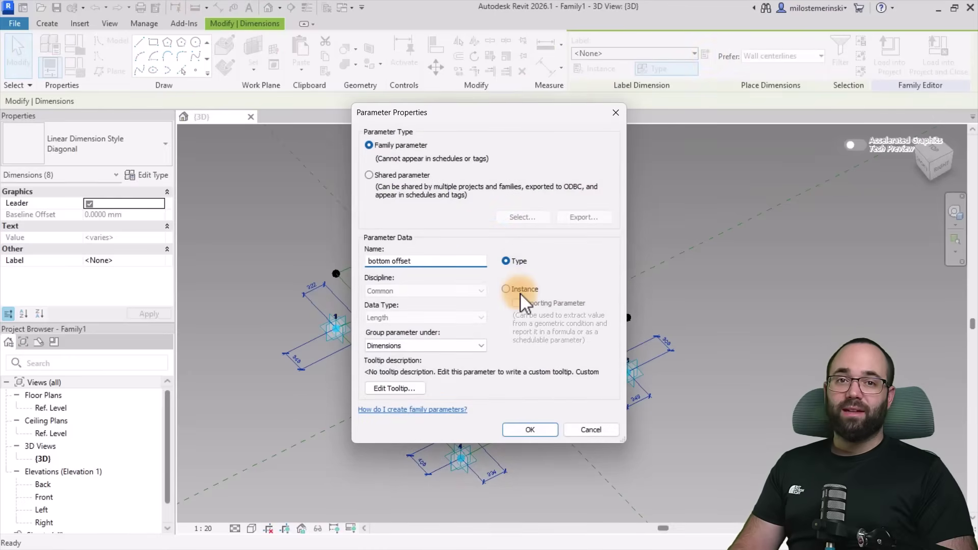
click(506, 288)
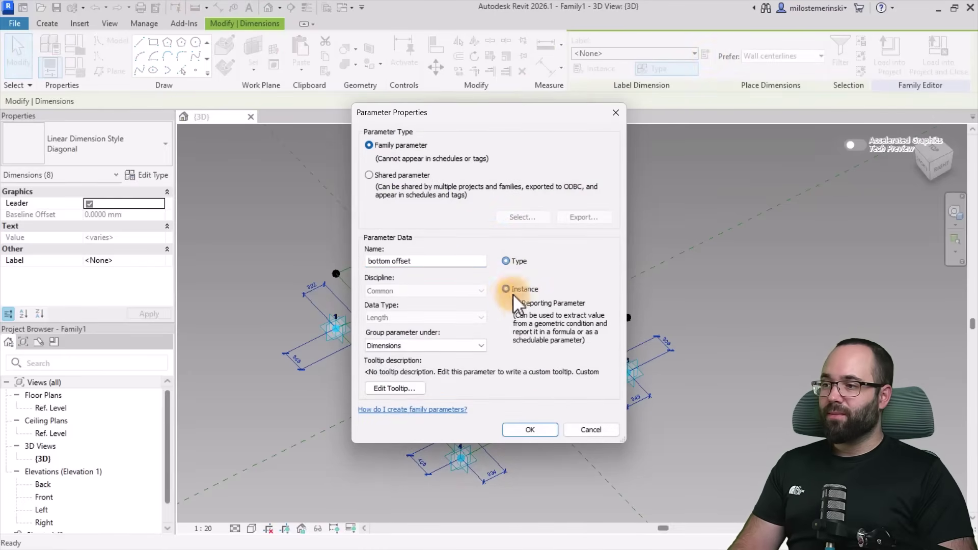
click(529, 429)
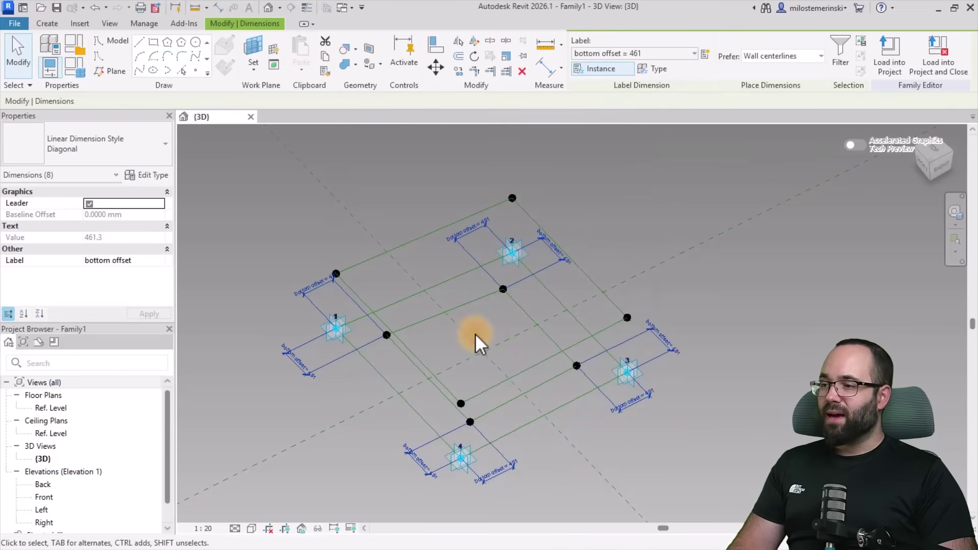
Set the family's bottom offset parameter to 300 and apply it
shift+middle_drag(461, 347, 477, 335)
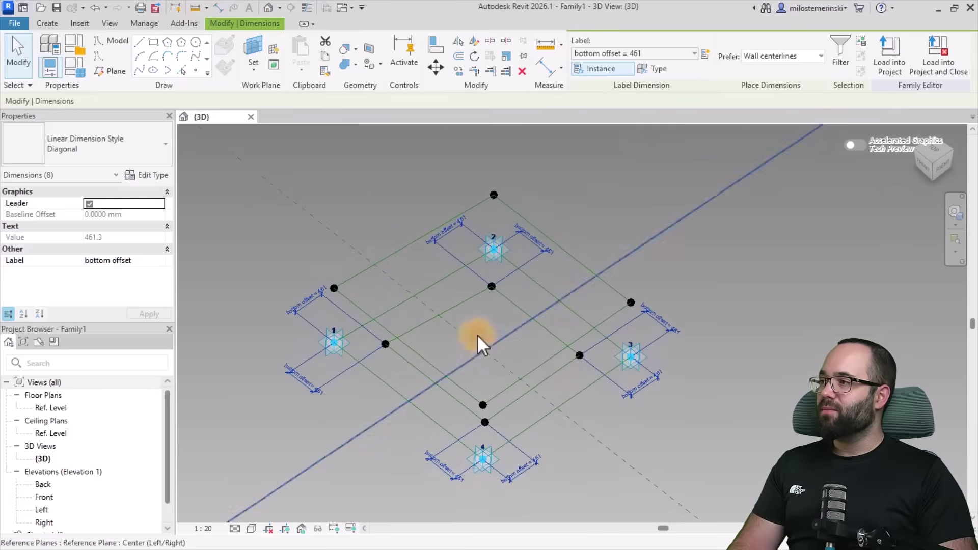
click(81, 71)
click(386, 215)
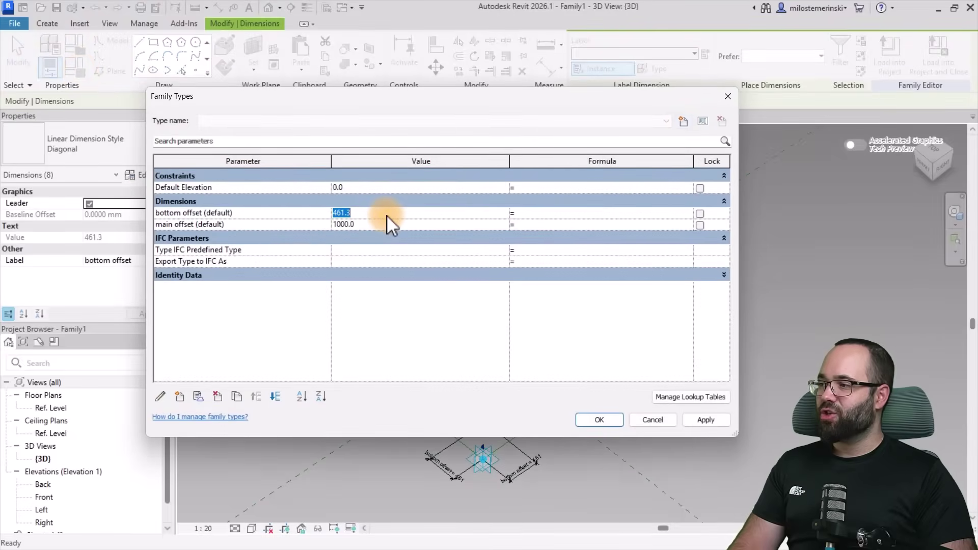
text(300)
key(Tab)
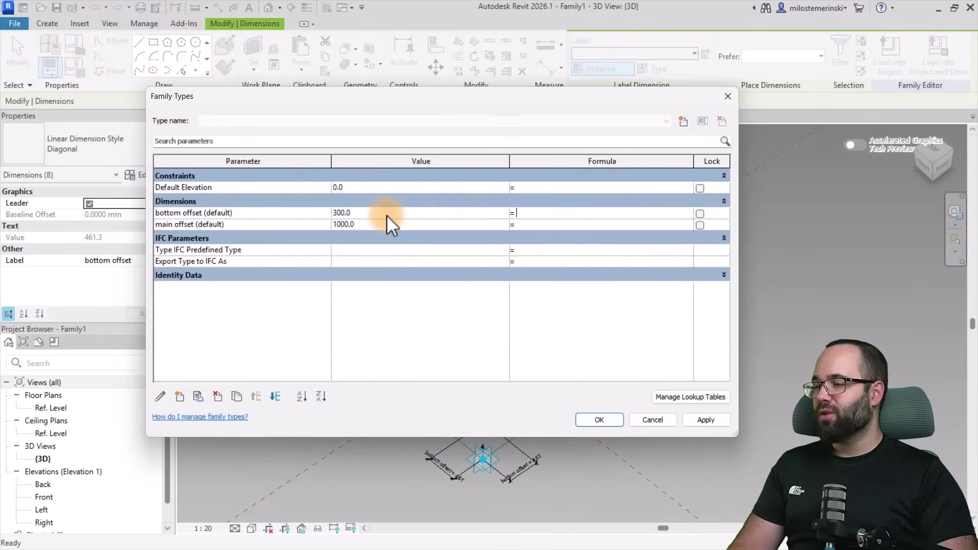
click(701, 421)
click(617, 420)
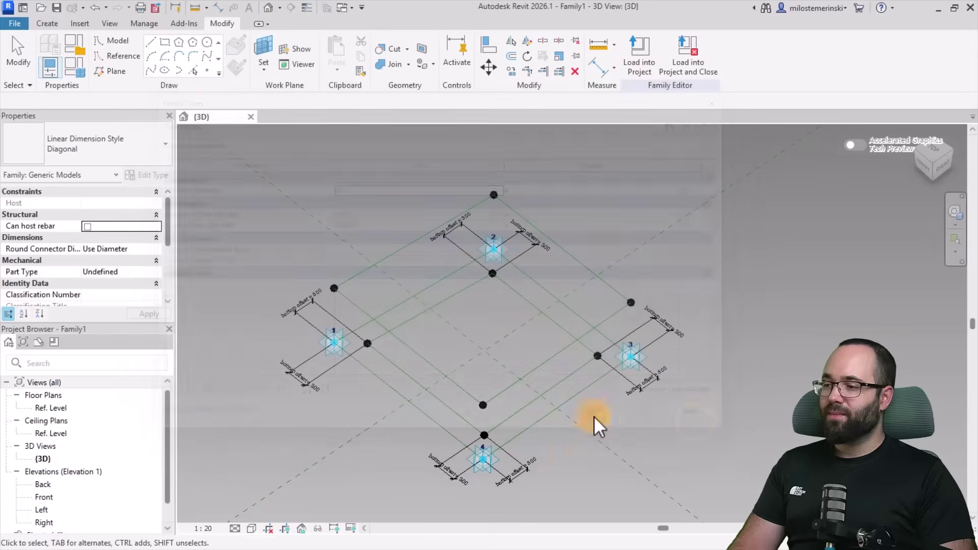
mouse_move(569, 454)
shift+middle_down()
mouse_move(517, 395)
mouse_move(560, 400)
mouse_move(578, 463)
mouse_move(573, 454)
shift+middle_up()
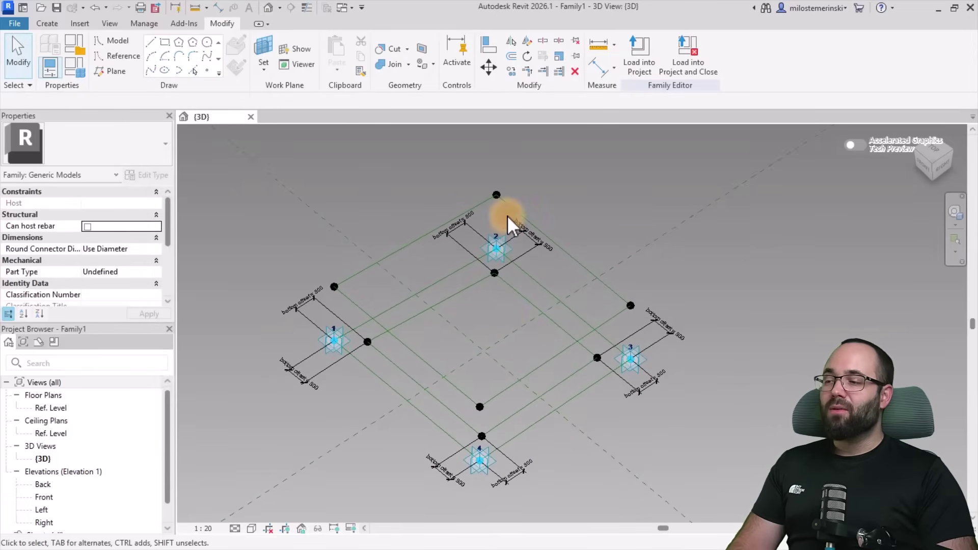
click(497, 194)
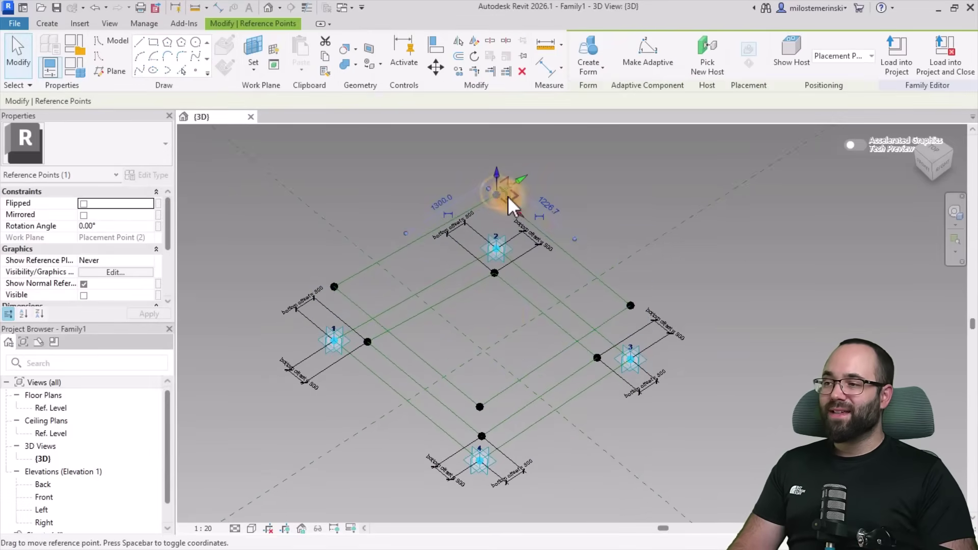
mouse_move(497, 194)
mouse_down()
mouse_move(475, 207)
mouse_move(481, 197)
mouse_up()
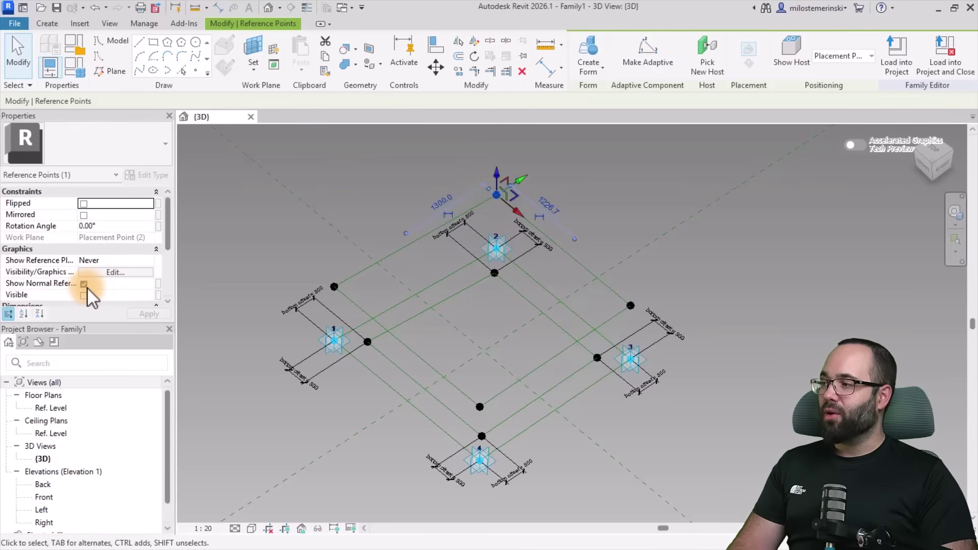
scroll(497, 249, up, 3)
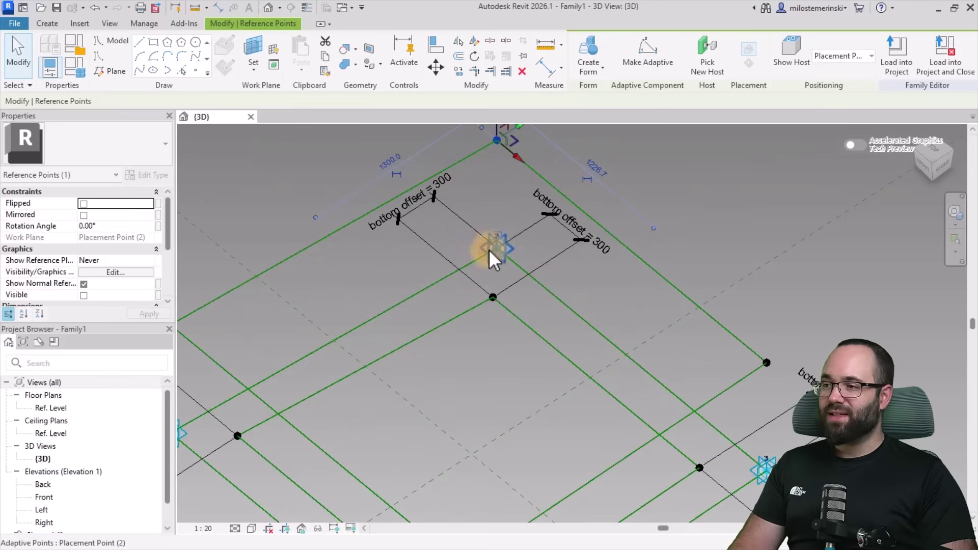
scroll(499, 253, down, 3)
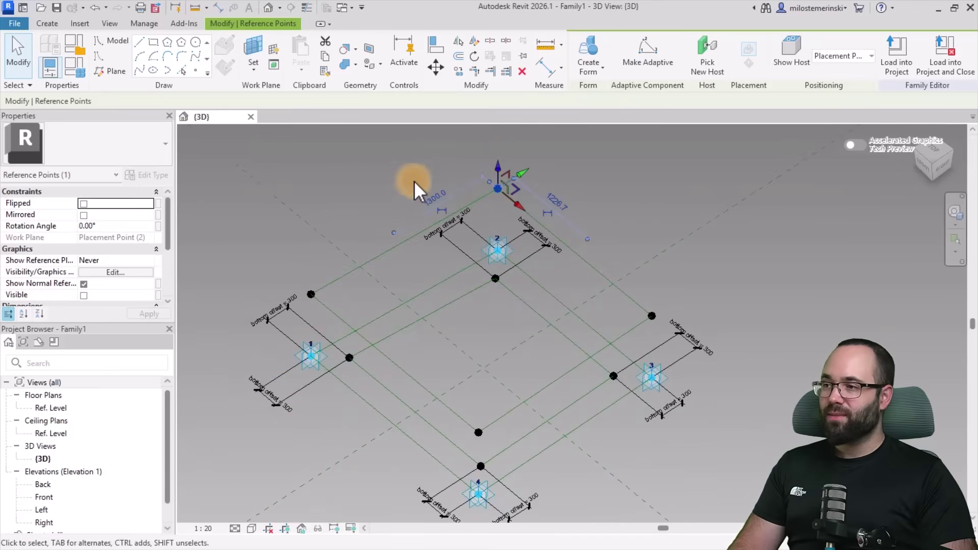
click(374, 176)
Set Show Reference Planes to Always for the four raised reference points and apply the change
click(498, 189)
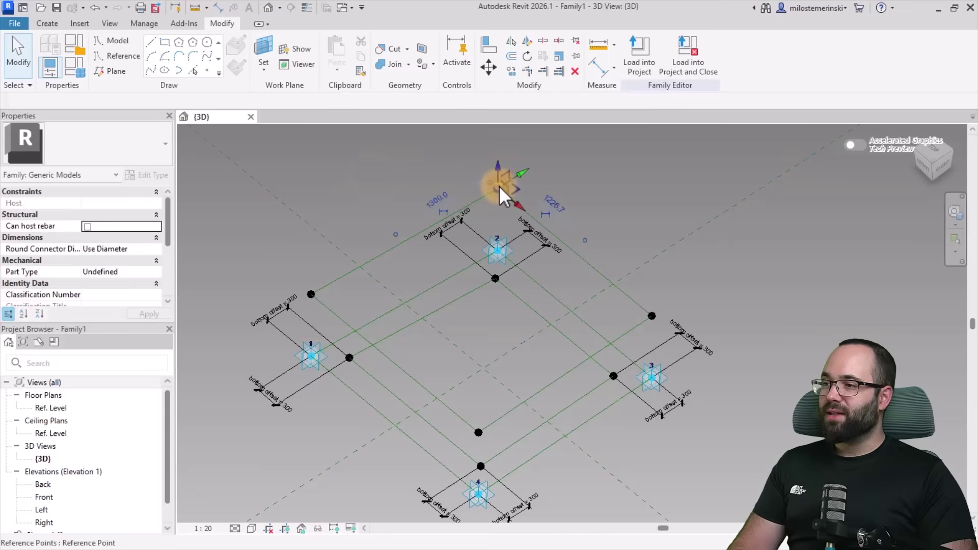
ctrl+click(311, 294)
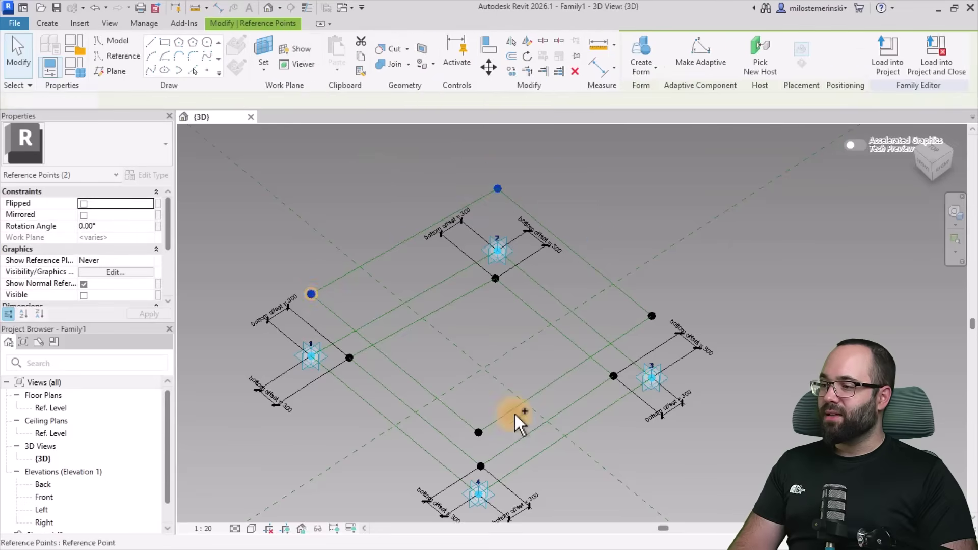
ctrl+click(479, 432)
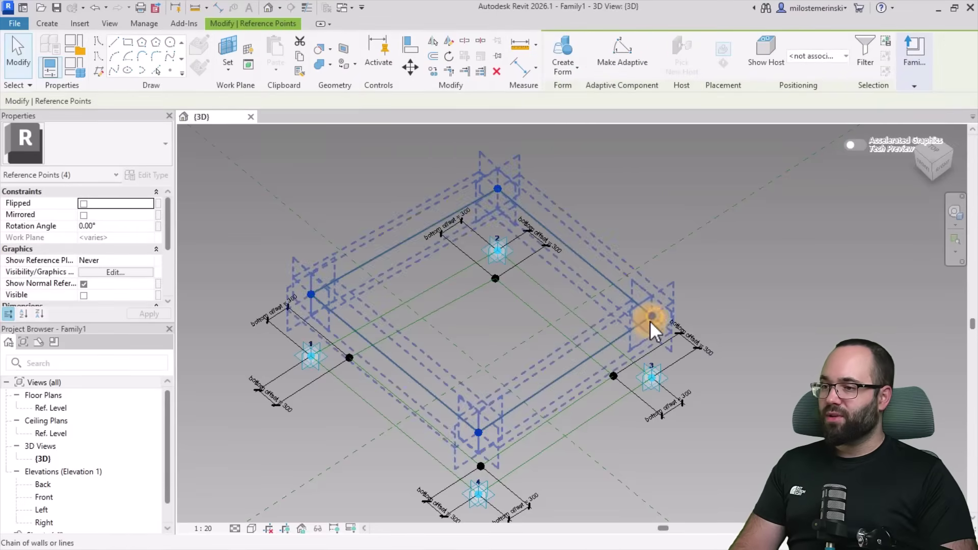
ctrl+click(652, 316)
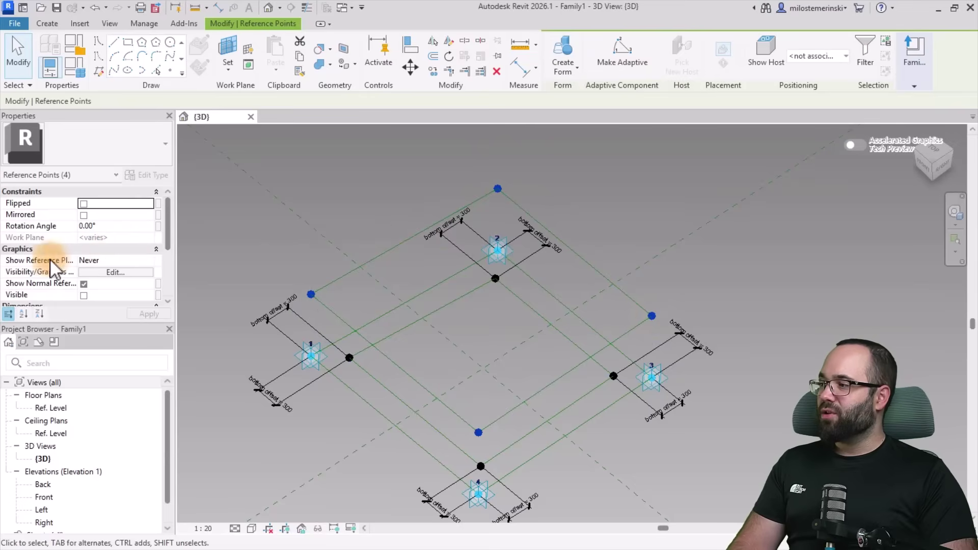
click(152, 261)
click(98, 289)
click(153, 315)
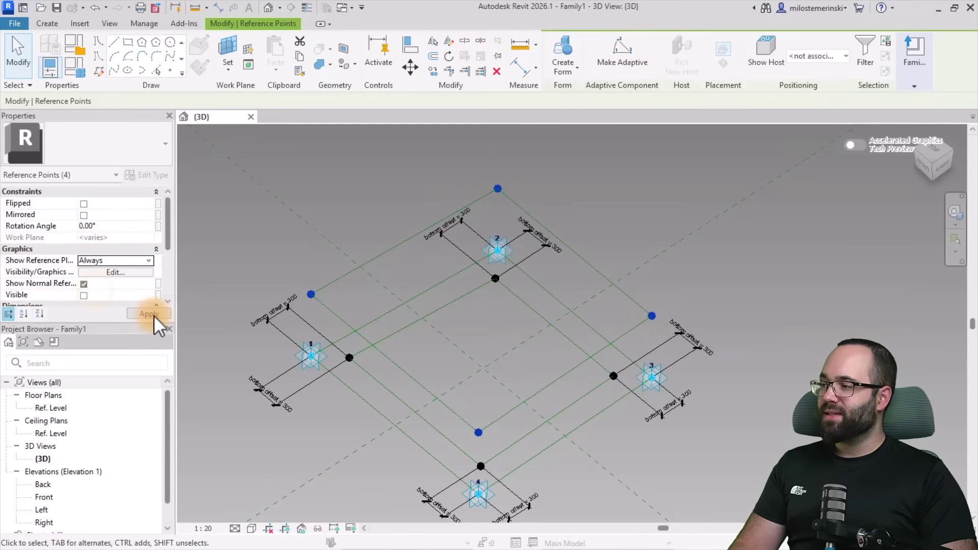
click(483, 323)
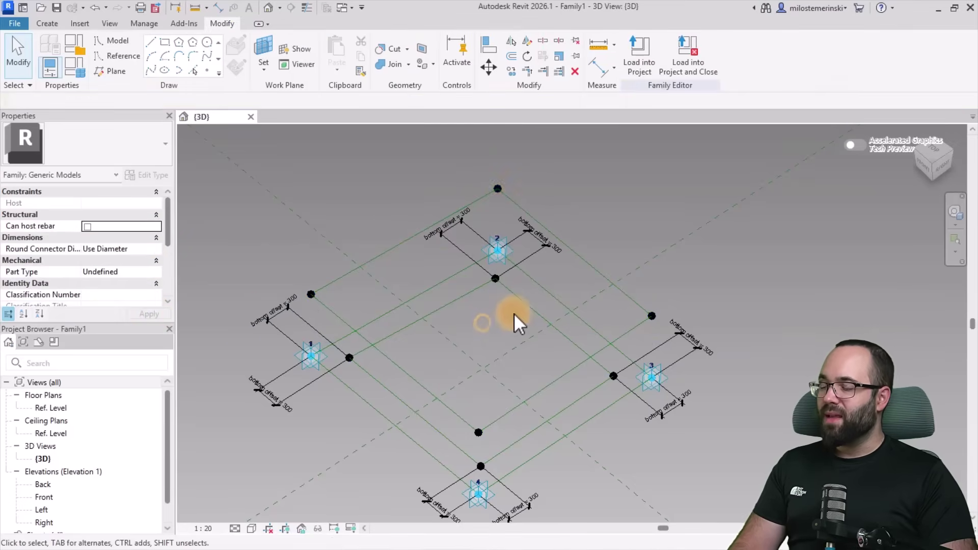
click(497, 188)
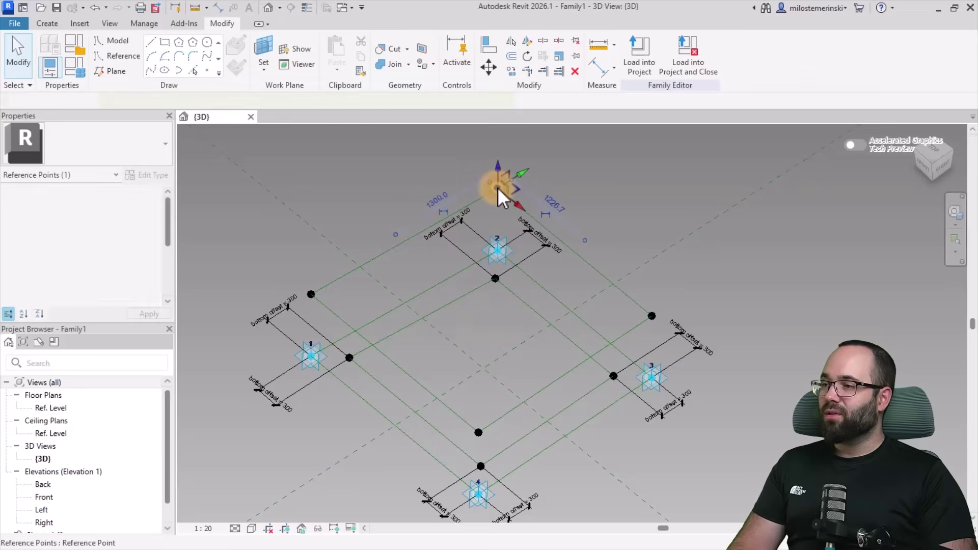
click(451, 159)
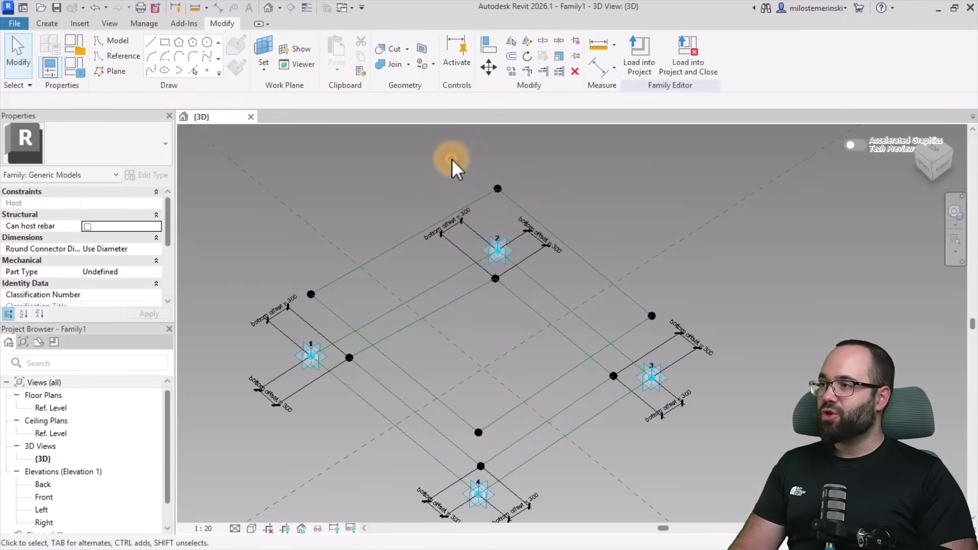
click(218, 7)
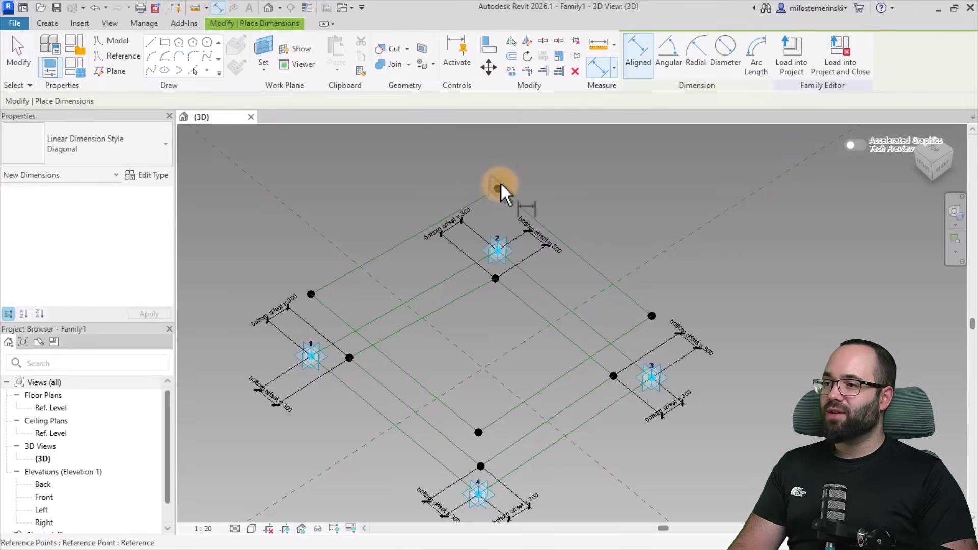
key(Escape)
key(Escape)
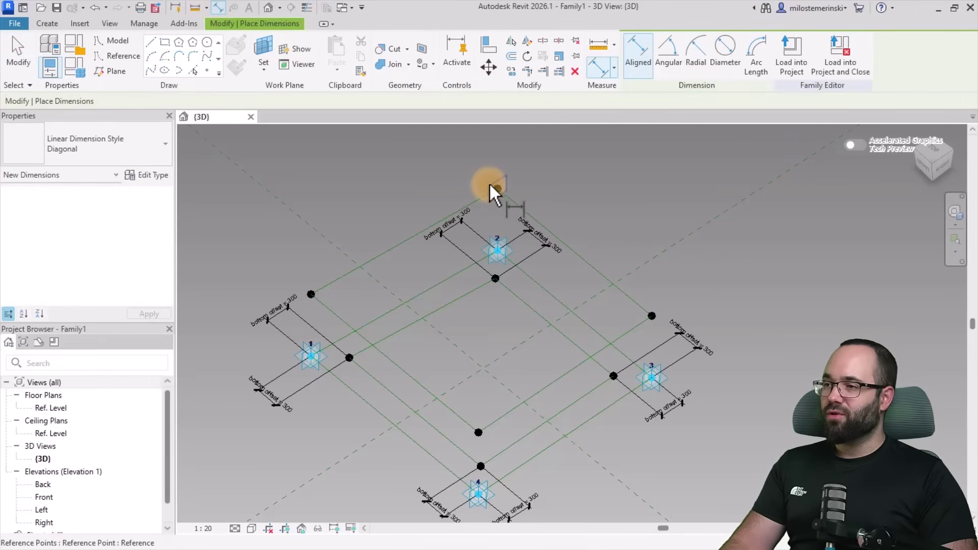
Place four reference points about 300 mm inward from the raised corner points, each on the horizontal work plane of its raised point
click(206, 71)
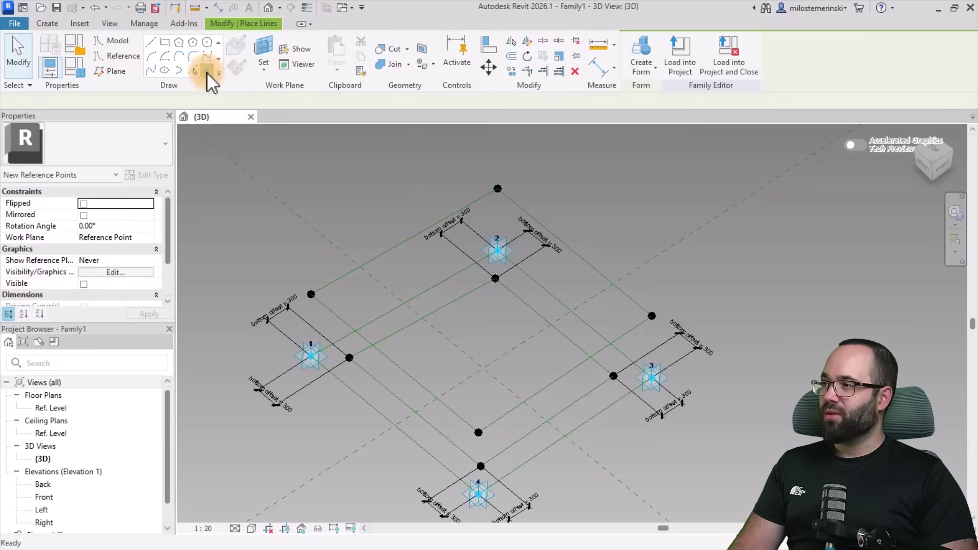
click(268, 51)
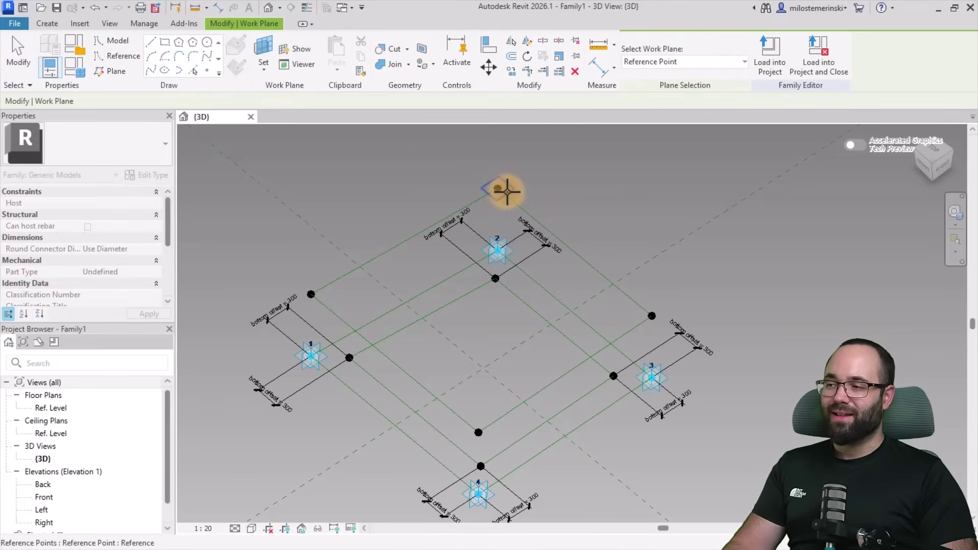
click(506, 193)
scroll(507, 194, down, 2)
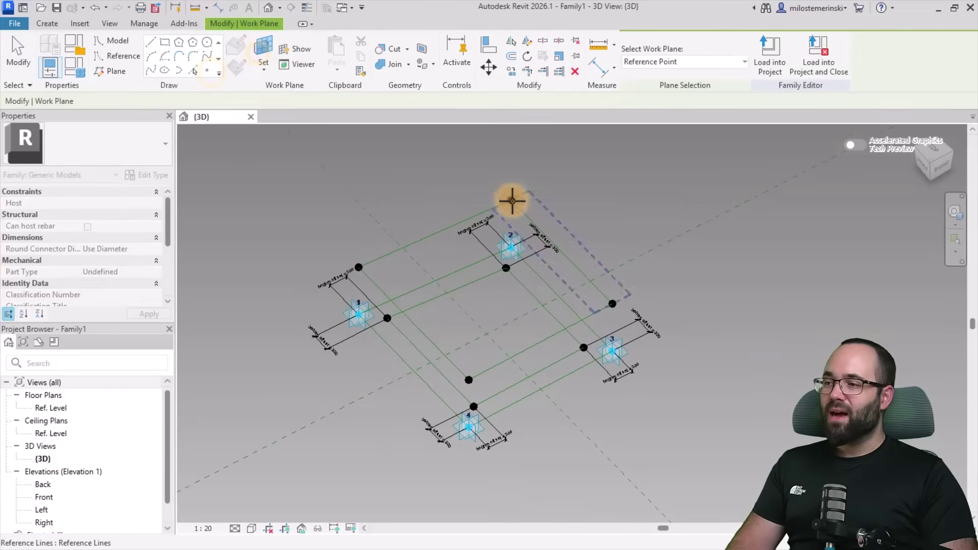
click(508, 221)
click(388, 271)
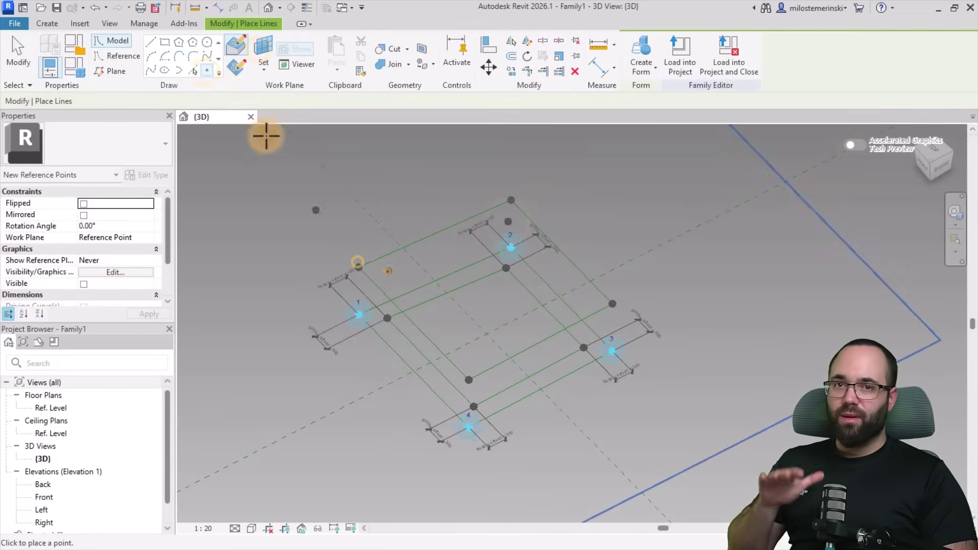
click(264, 49)
click(474, 358)
click(615, 298)
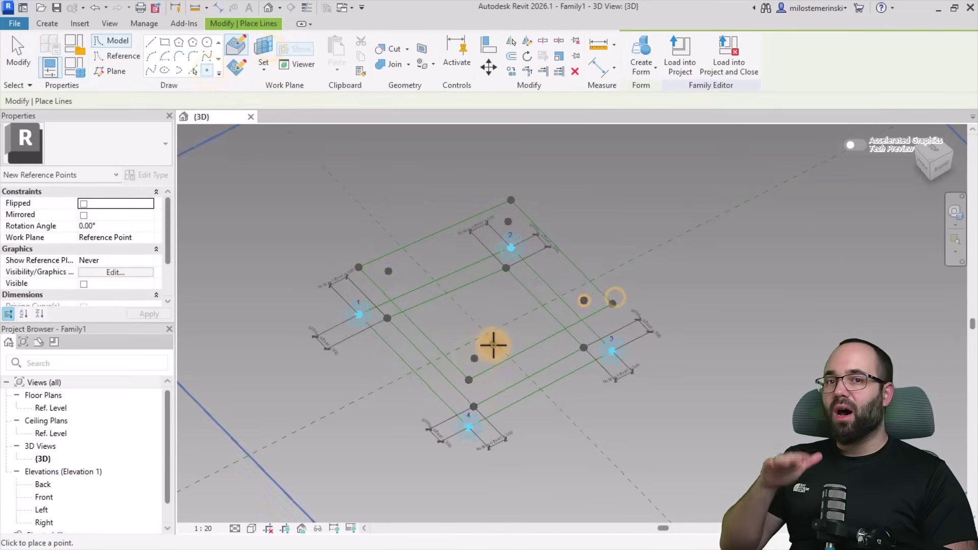
key(Escape)
Connect the four inner raised reference points with reference lines to form a closed outline inside the raised one
click(389, 268)
click(479, 310)
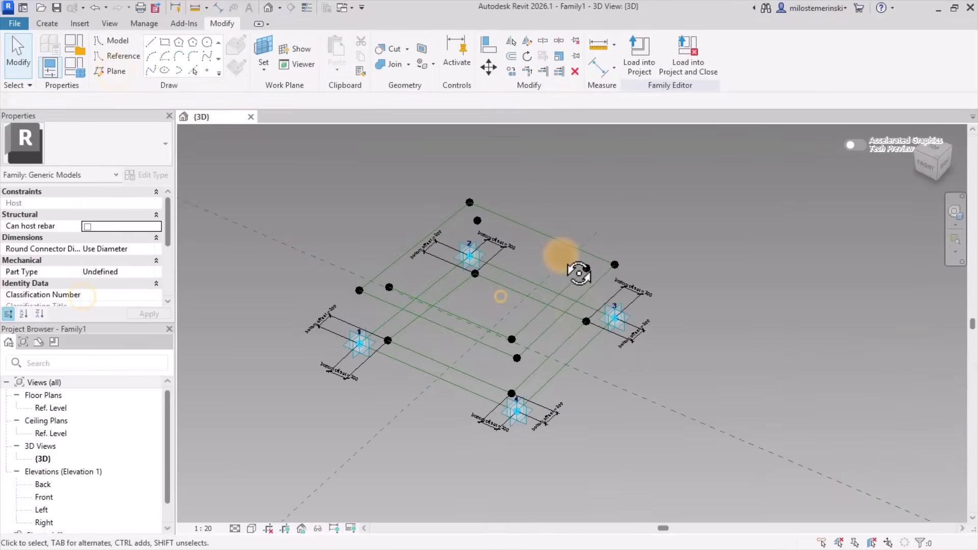
click(477, 220)
ctrl+click(586, 267)
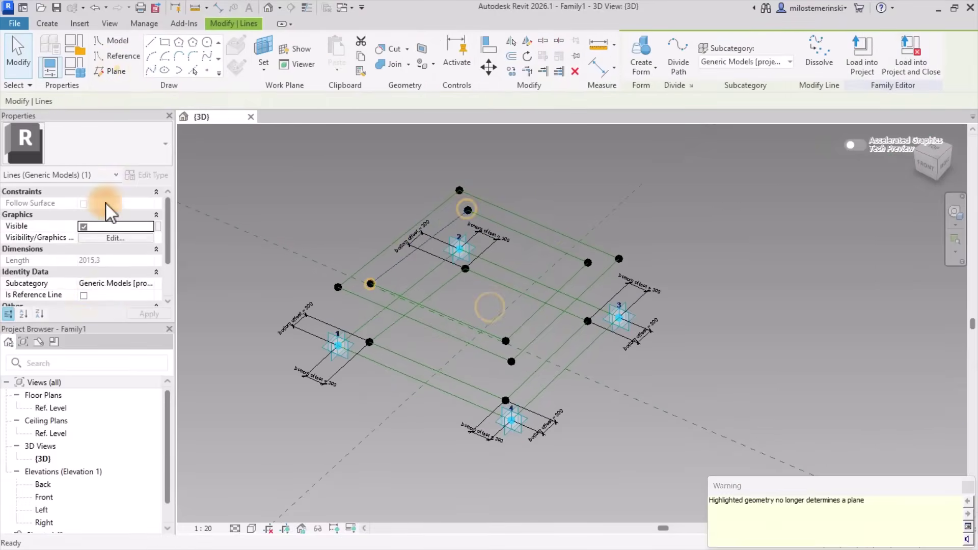
shift+middle_drag(461, 374, 481, 391)
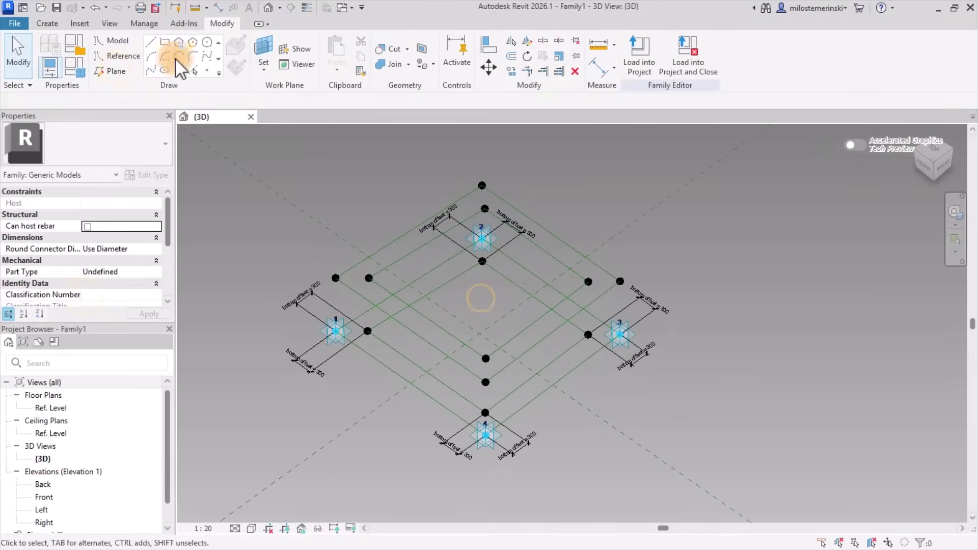
Add aligned dimensions in both horizontal directions between the raised outer and inner points above adaptive points 2 and 1
click(217, 7)
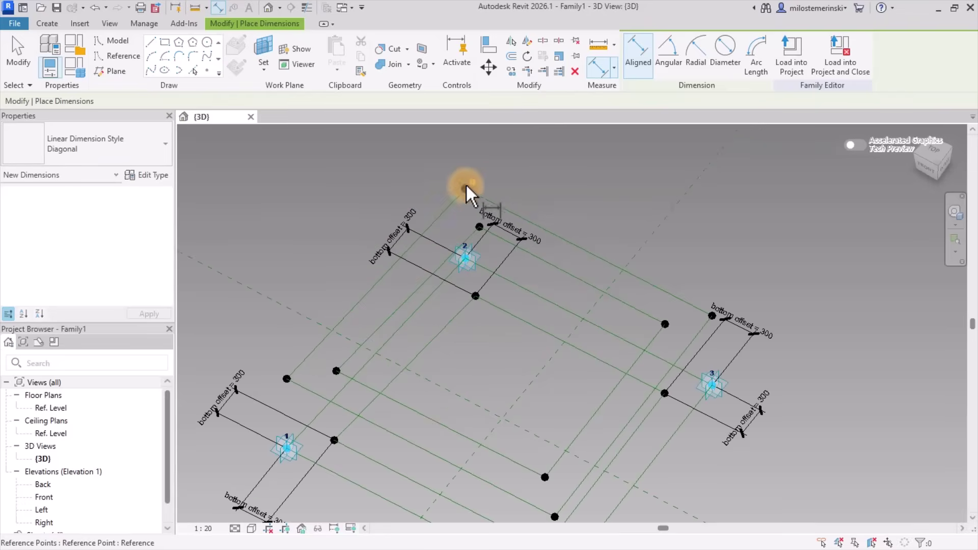
click(448, 189)
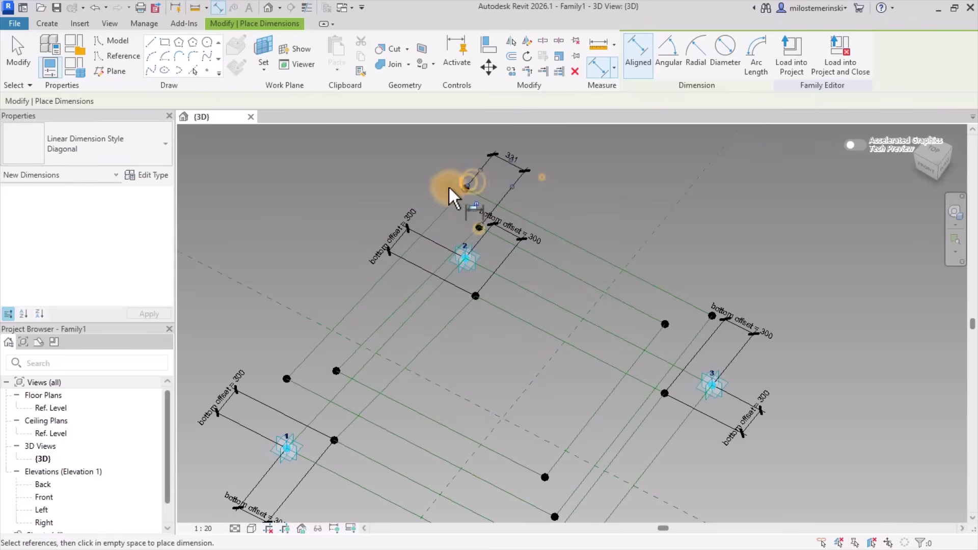
click(479, 227)
click(541, 173)
click(312, 351)
click(264, 417)
click(337, 371)
click(287, 380)
click(338, 375)
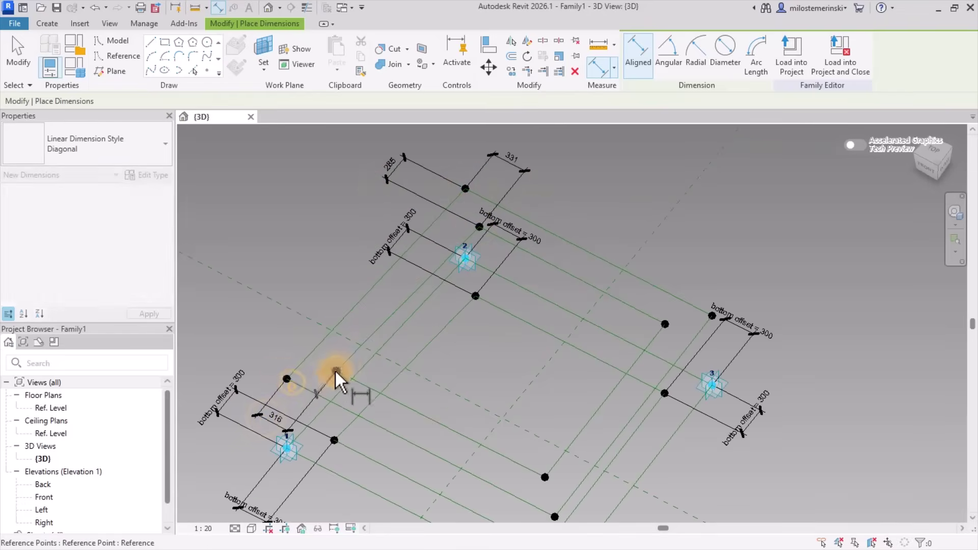
Dimension the raised inner points from the outer ones, in one horizontal direction above adaptive point 4 and in both above point 3
click(458, 372)
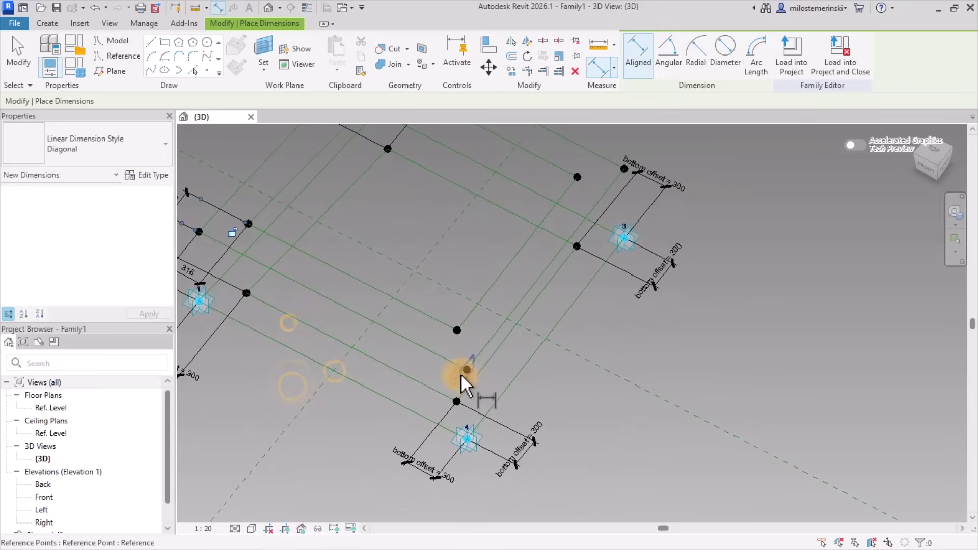
click(458, 336)
click(559, 288)
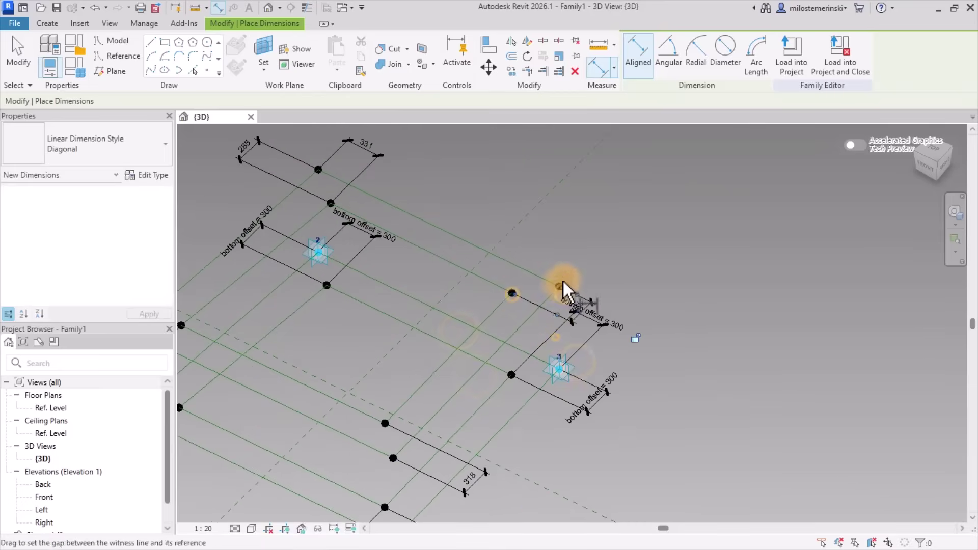
click(510, 291)
click(662, 326)
key(Escape)
key(Escape)
scroll(686, 321, down, 3)
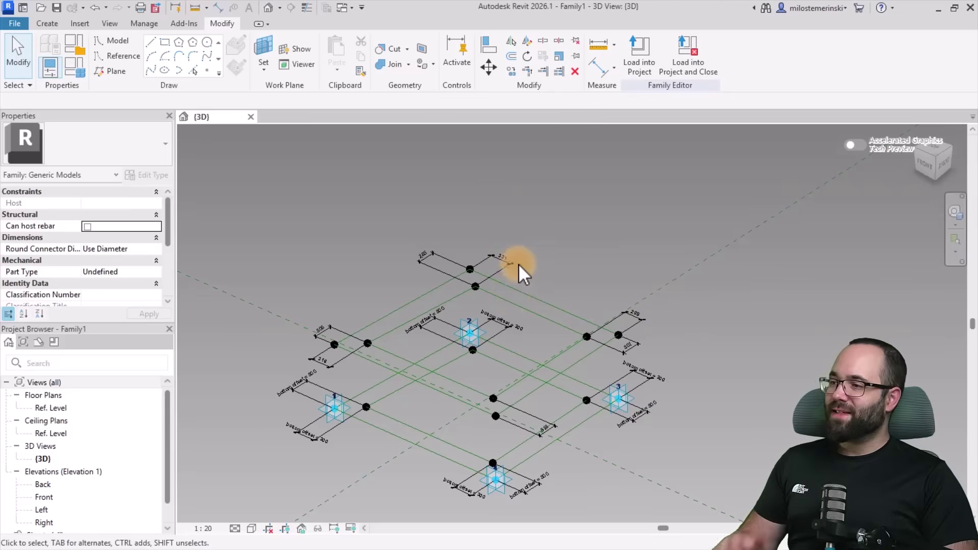
click(436, 252)
ctrl+click(503, 260)
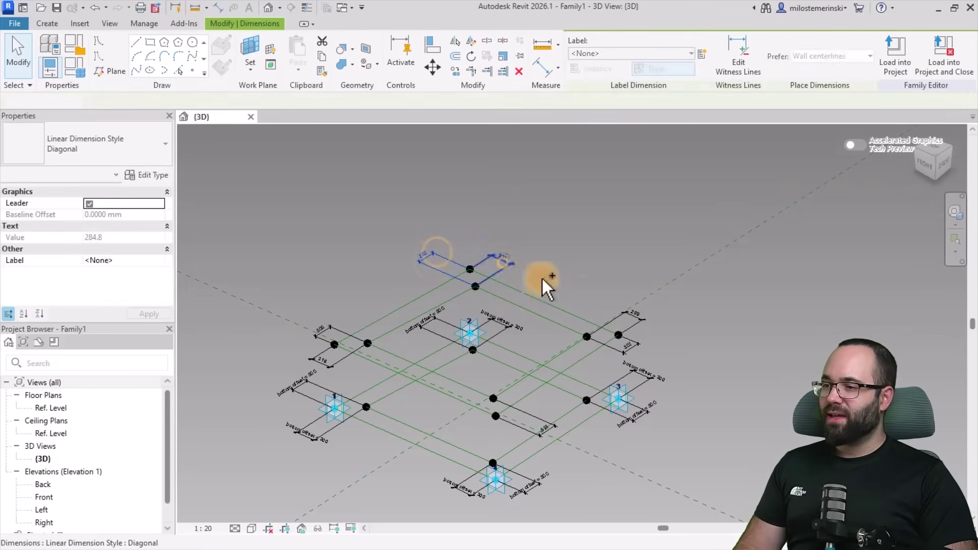
ctrl+click(625, 314)
ctrl+click(635, 345)
ctrl+click(541, 417)
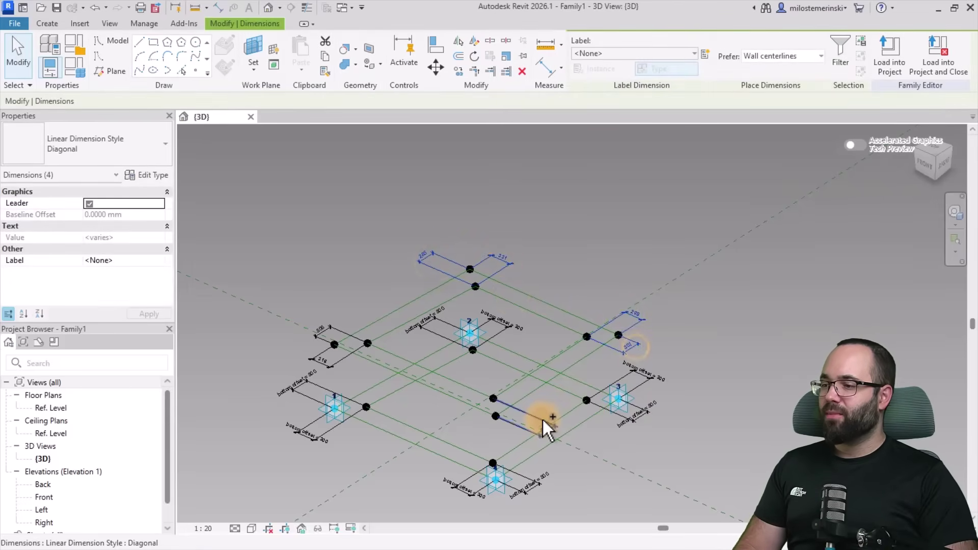
ctrl+click(331, 343)
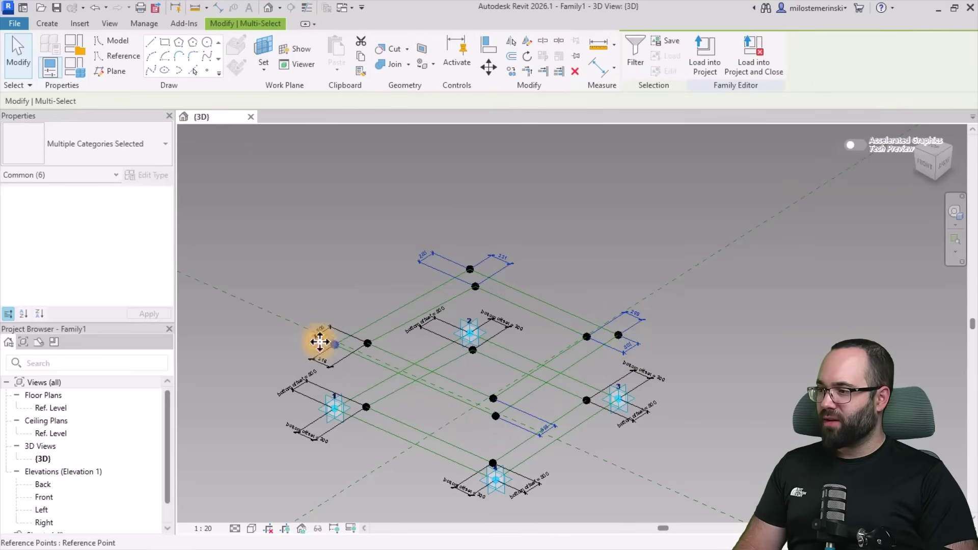
ctrl+click(321, 357)
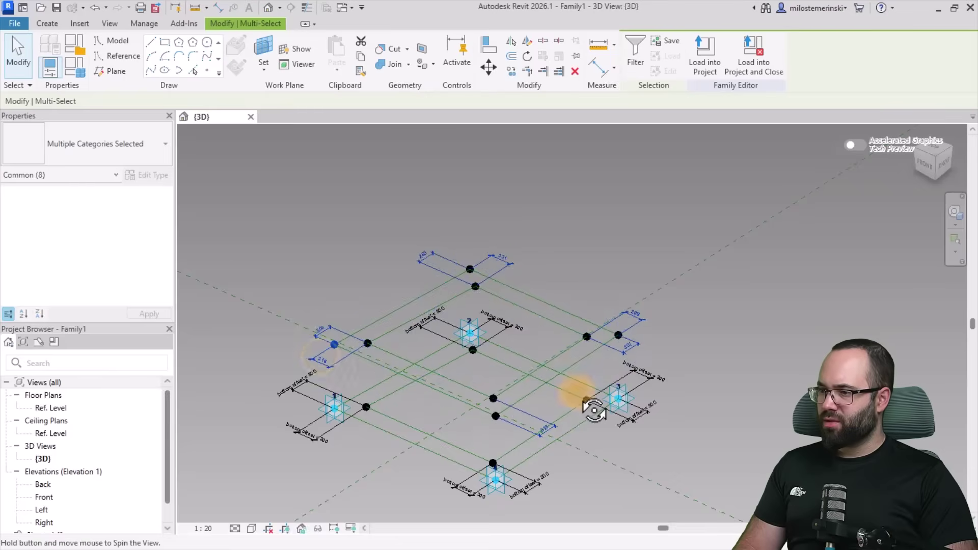
shift+middle_drag(574, 395, 622, 459)
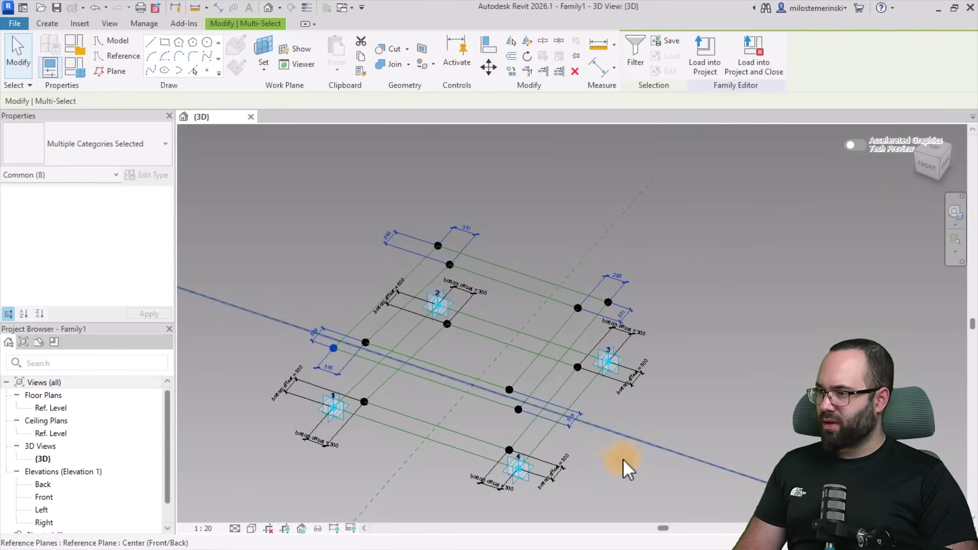
key(Escape)
Add an aligned dimension between the raised outer and inner points above adaptive point 4, in the direction still undimensioned
click(217, 7)
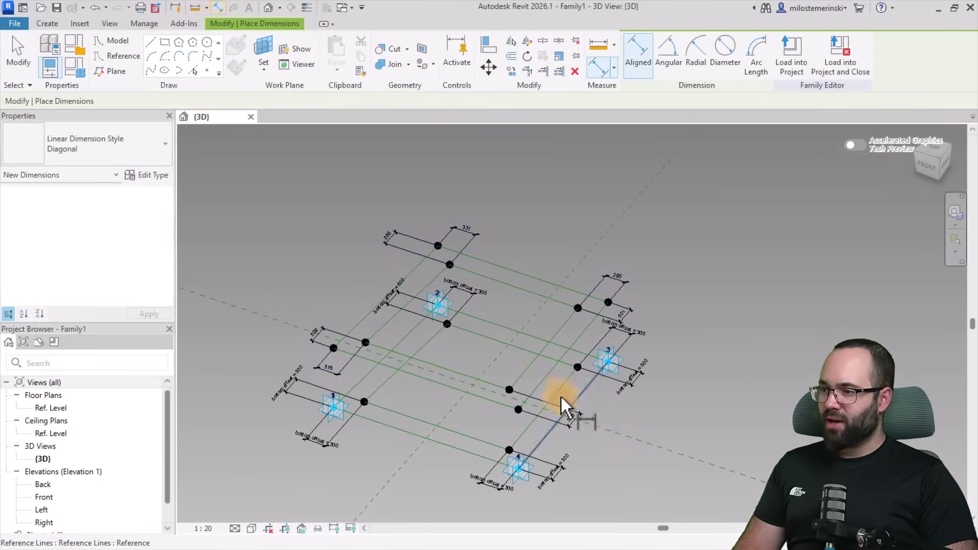
scroll(540, 395, up, 2)
click(508, 420)
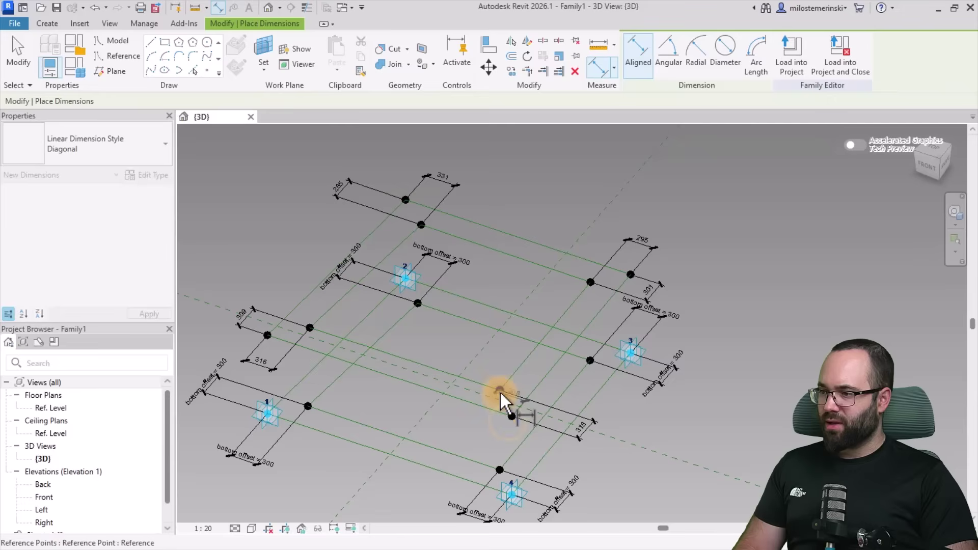
click(500, 390)
click(445, 428)
key(Escape)
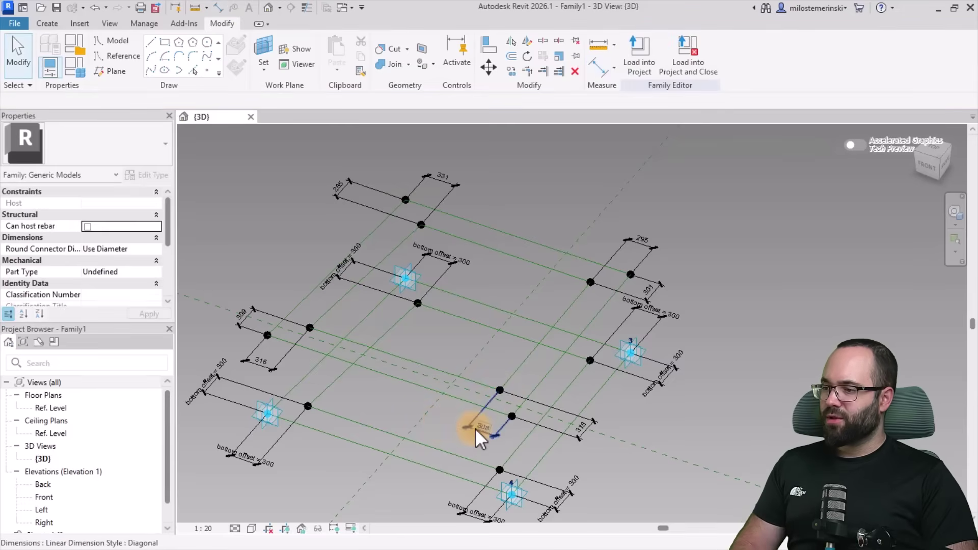
Label all eight dimensions between the raised outer and inner points with a new instance family parameter named "top offset"
click(476, 429)
ctrl+click(594, 435)
ctrl+click(657, 281)
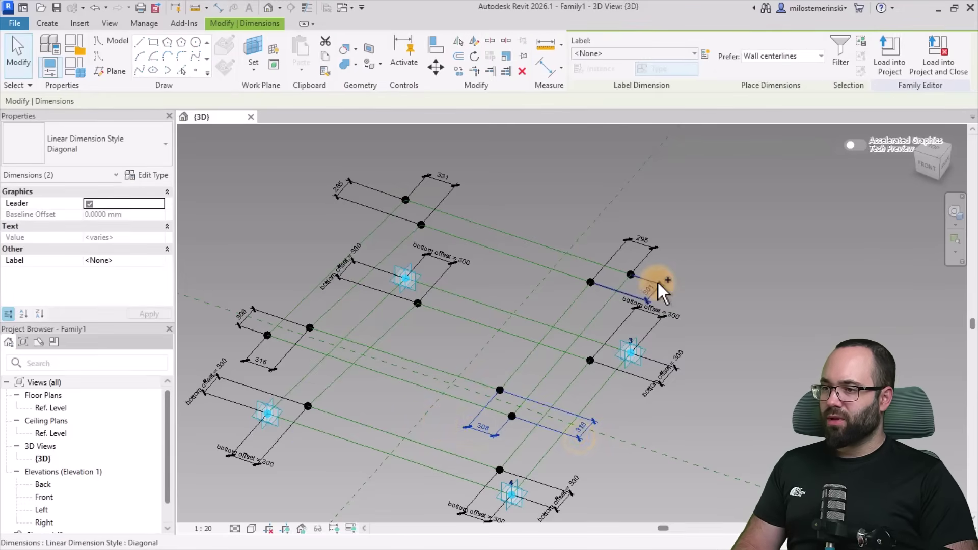
ctrl+click(653, 248)
ctrl+click(461, 179)
ctrl+click(366, 184)
ctrl+click(260, 310)
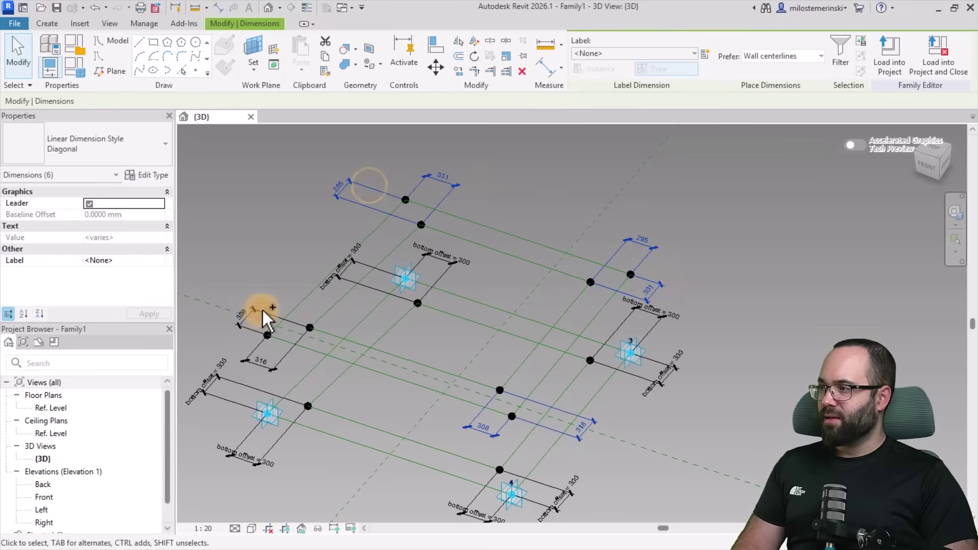
ctrl+click(244, 360)
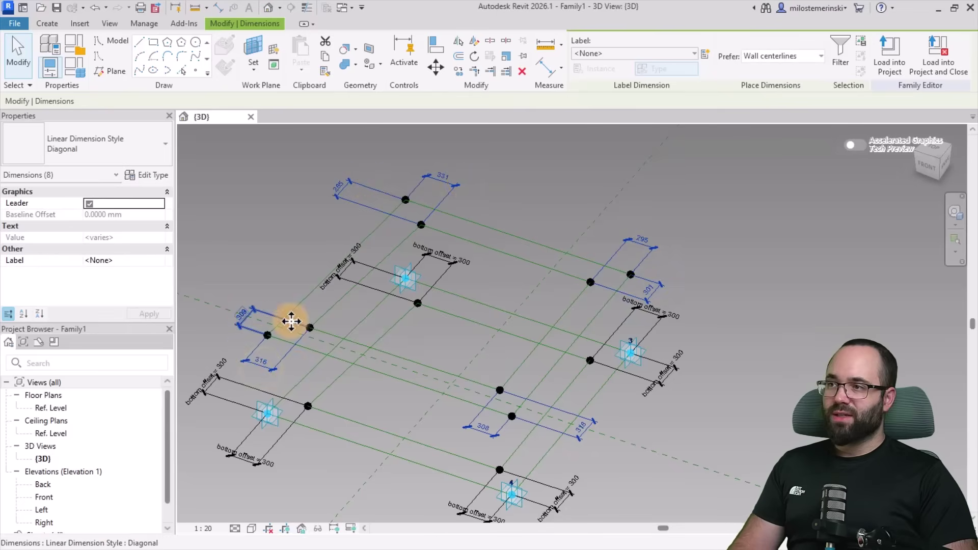
click(703, 55)
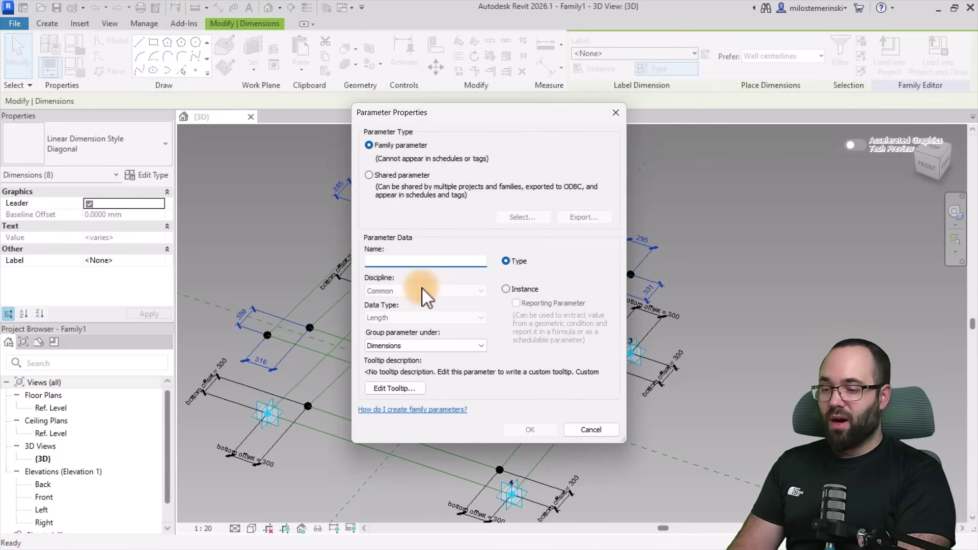
text(top offset)
click(507, 289)
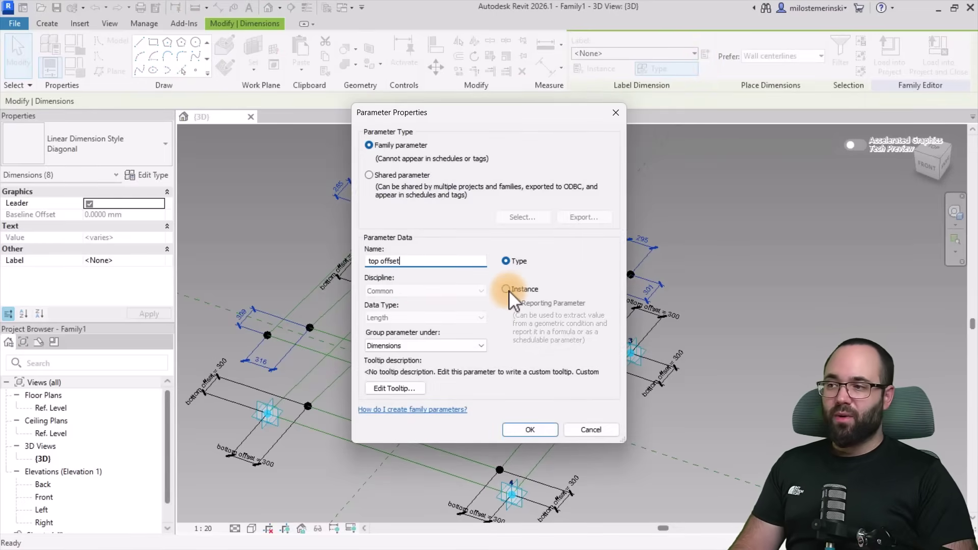
click(529, 428)
Set the top offset parameter to 100 in the family types and apply it
shift+middle_drag(598, 404, 448, 399)
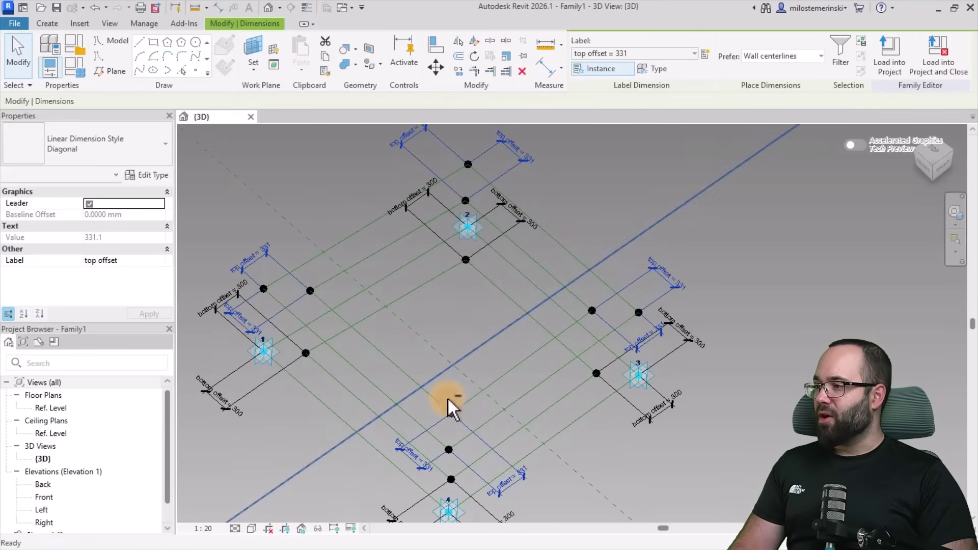
click(80, 69)
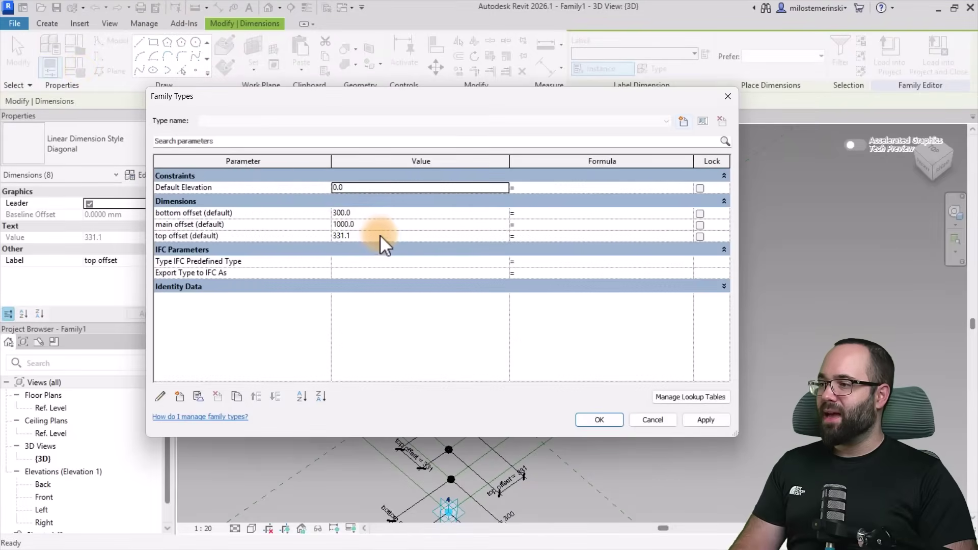
click(381, 236)
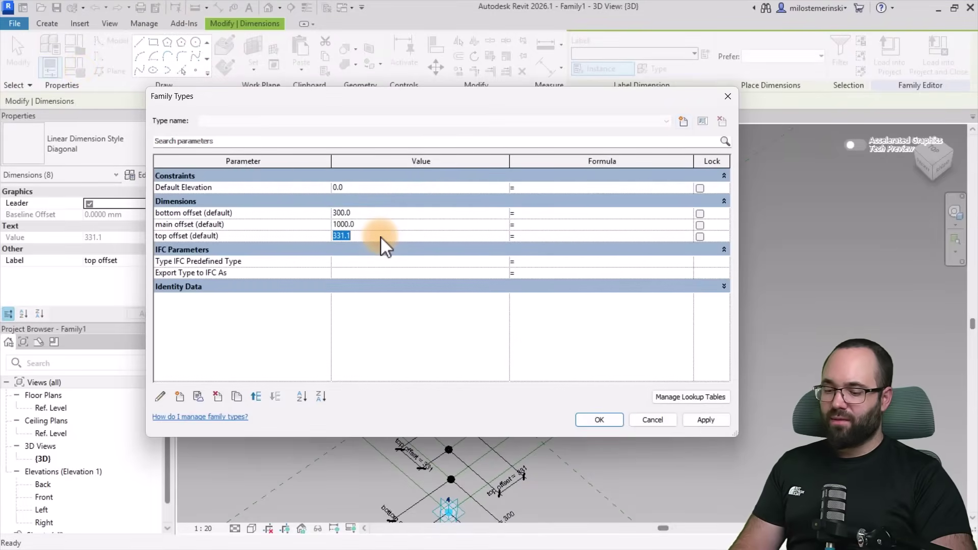
text(100)
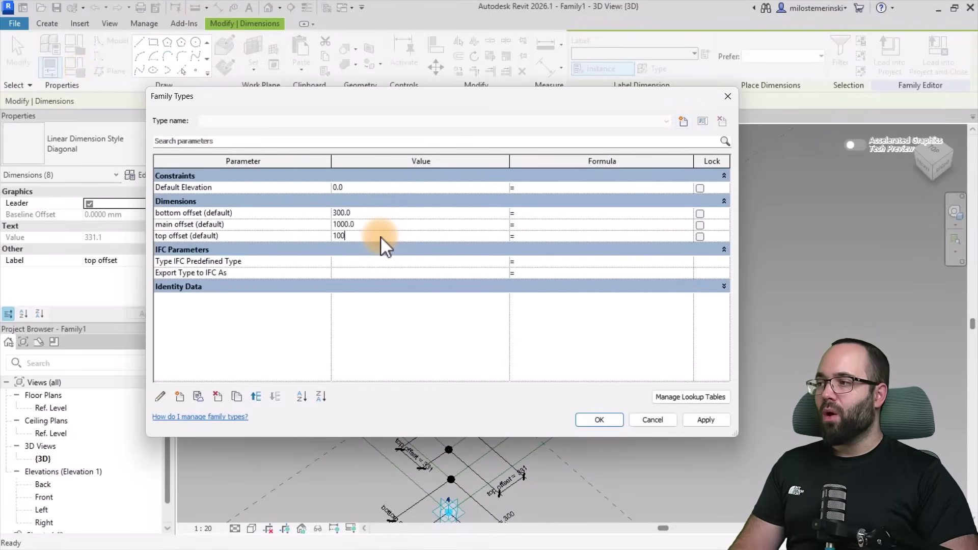
click(706, 420)
click(600, 420)
Create a solid form from the outer bottom outline through the four adaptive points and the outer raised outline
shift+middle_drag(757, 433, 712, 465)
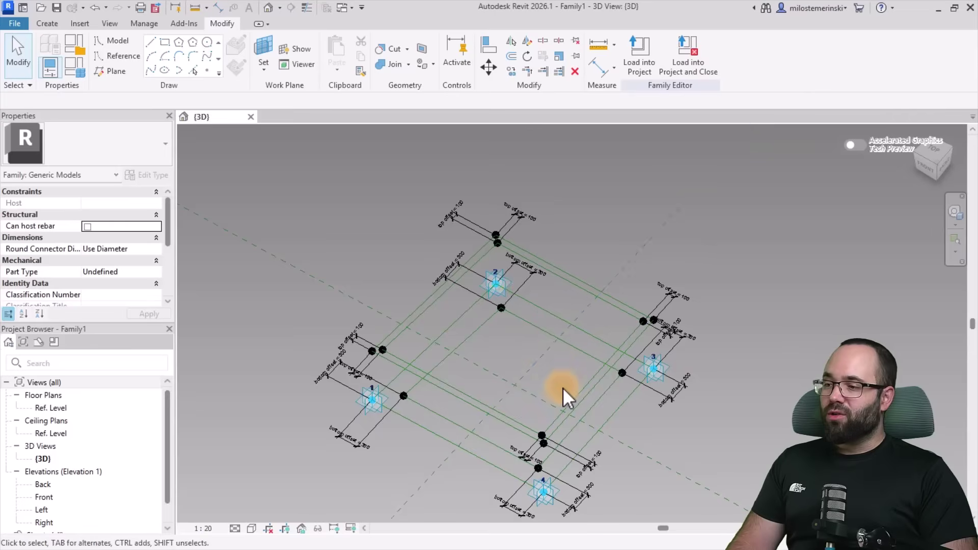
shift+middle_drag(563, 393, 563, 374)
key(Tab)
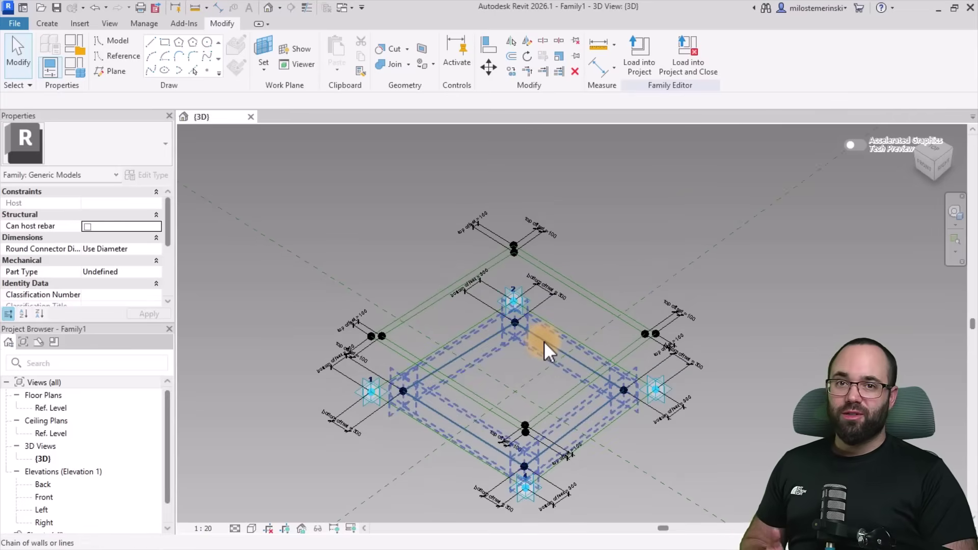
key(Tab)
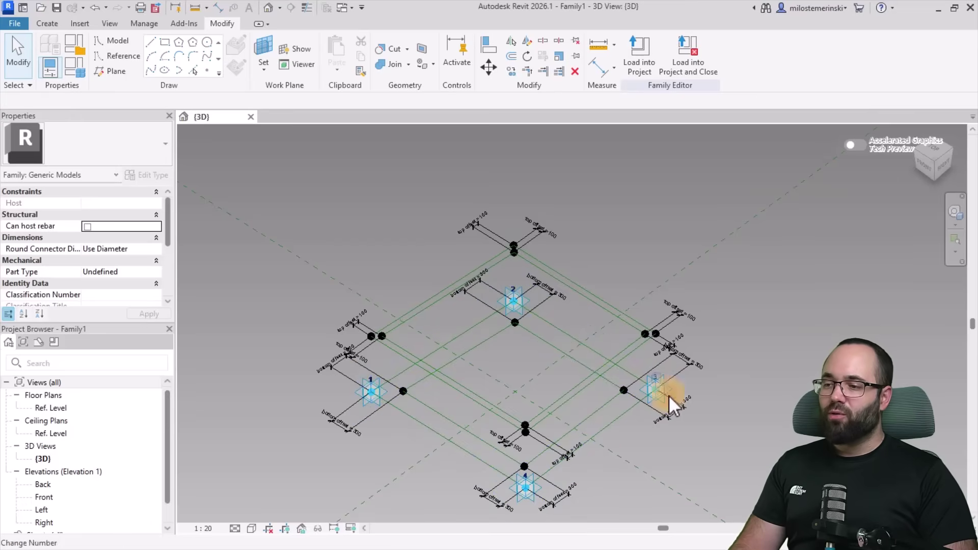
key(Tab)
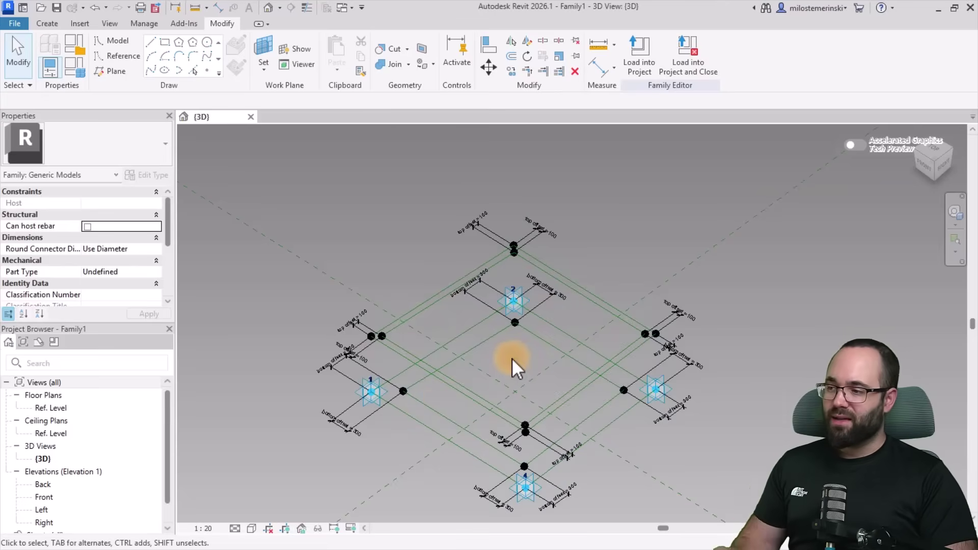
key(Tab)
key(Tab)
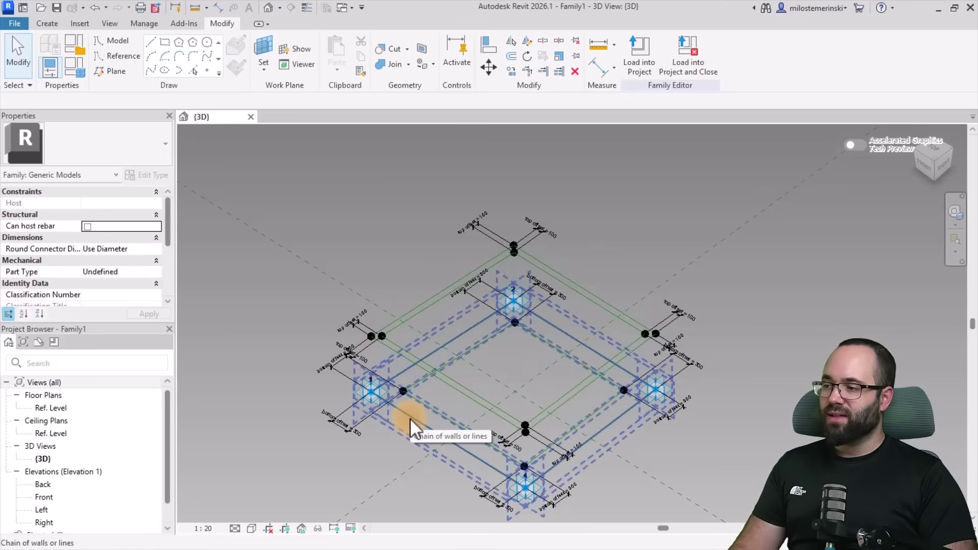
click(409, 417)
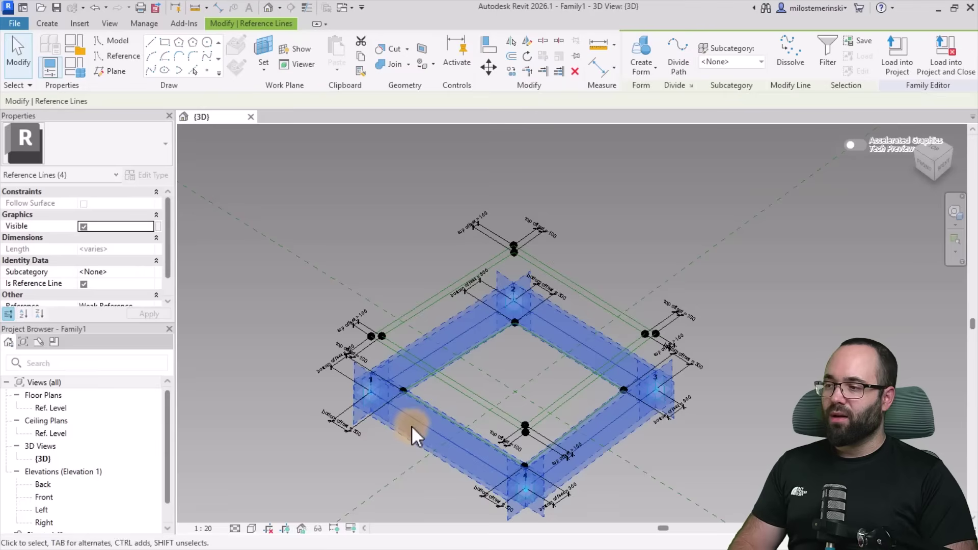
key(Tab)
ctrl+click(426, 296)
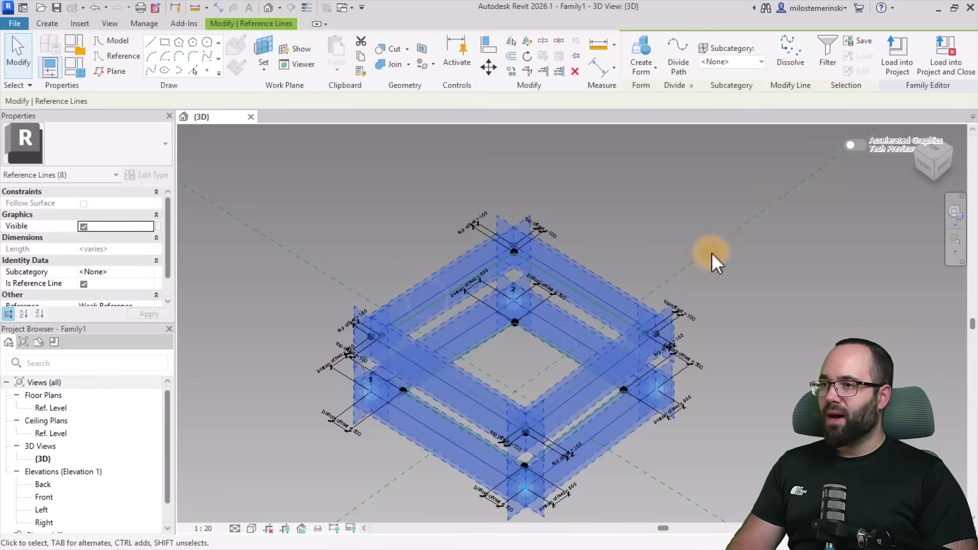
click(640, 47)
Create a void form from the inner raised outline and the inner bottom outline to hollow out the solid
shift+middle_drag(690, 306, 807, 393)
key(Tab)
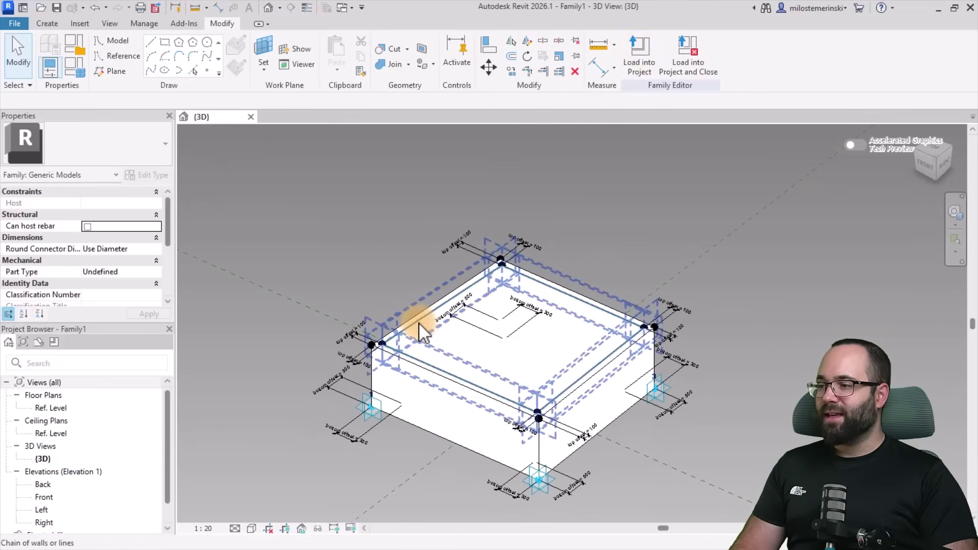
click(417, 322)
shift+middle_drag(445, 432, 458, 203)
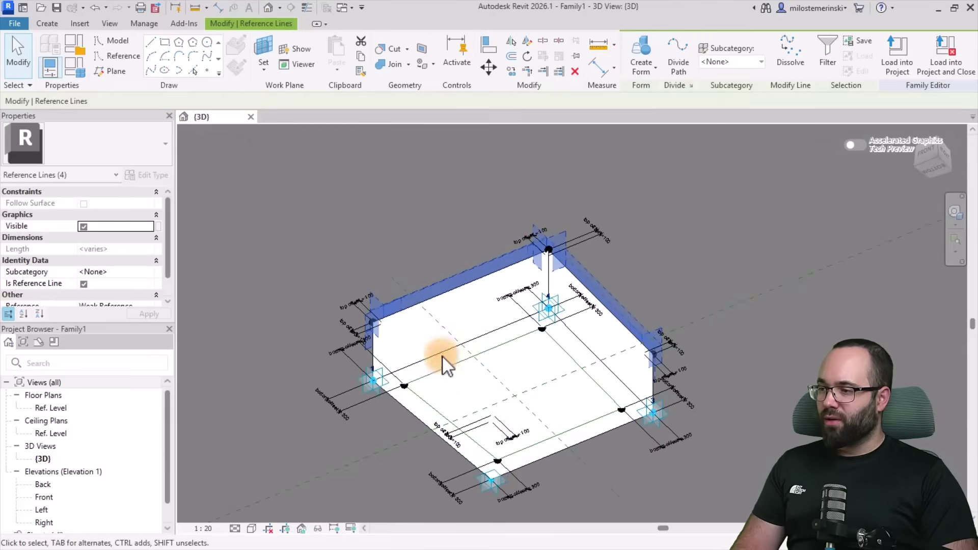
ctrl+click(442, 371)
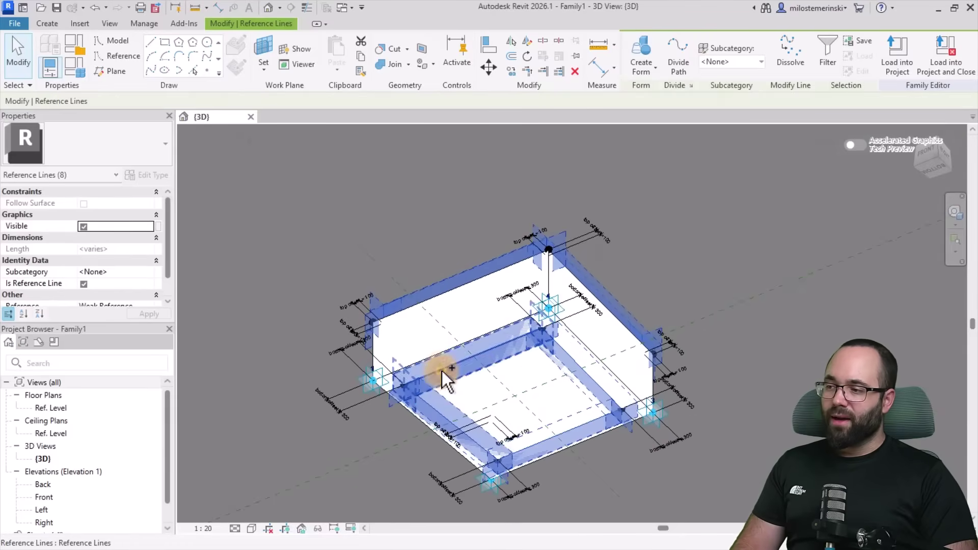
click(636, 67)
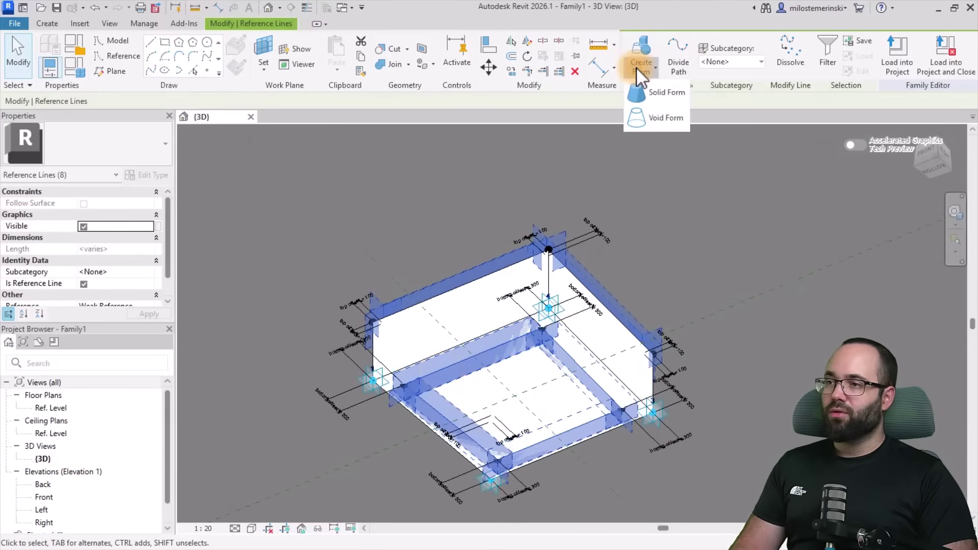
click(662, 118)
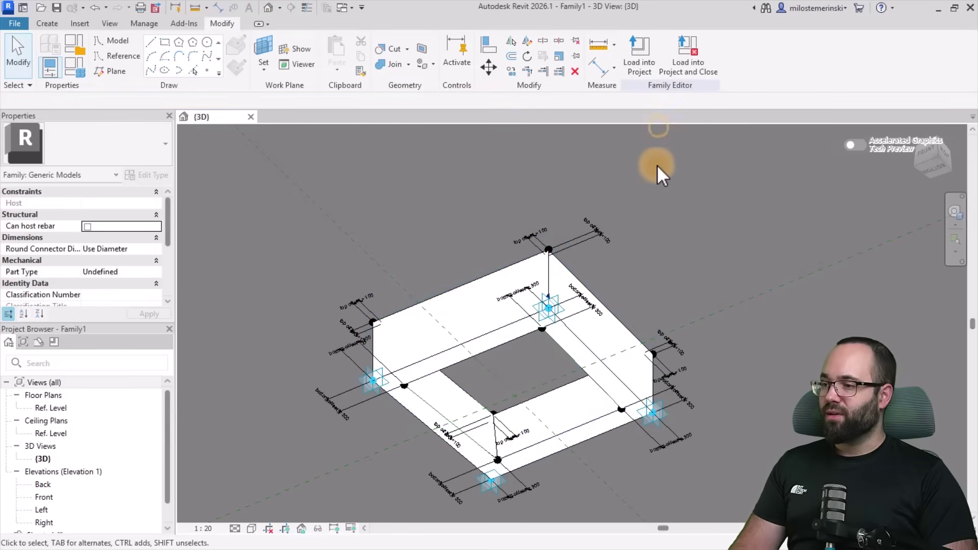
Find Laminate, White with the material search "white", add it to the document and assign it to the joined solid
shift+middle_drag(743, 249, 726, 432)
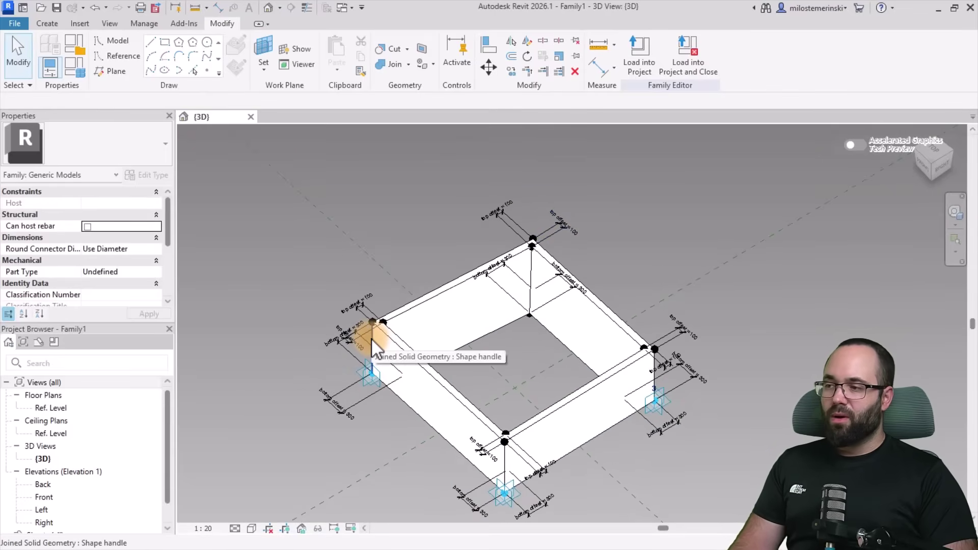
click(371, 339)
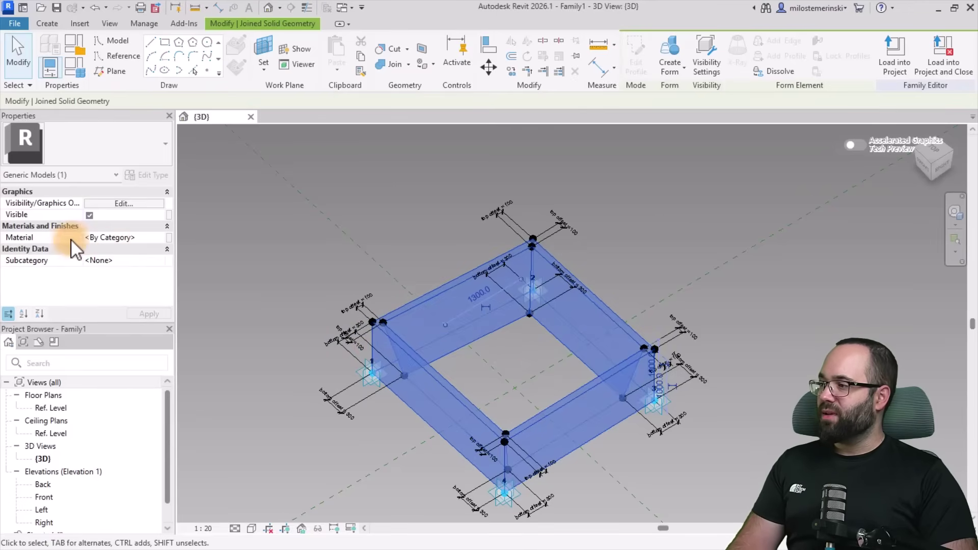
click(158, 237)
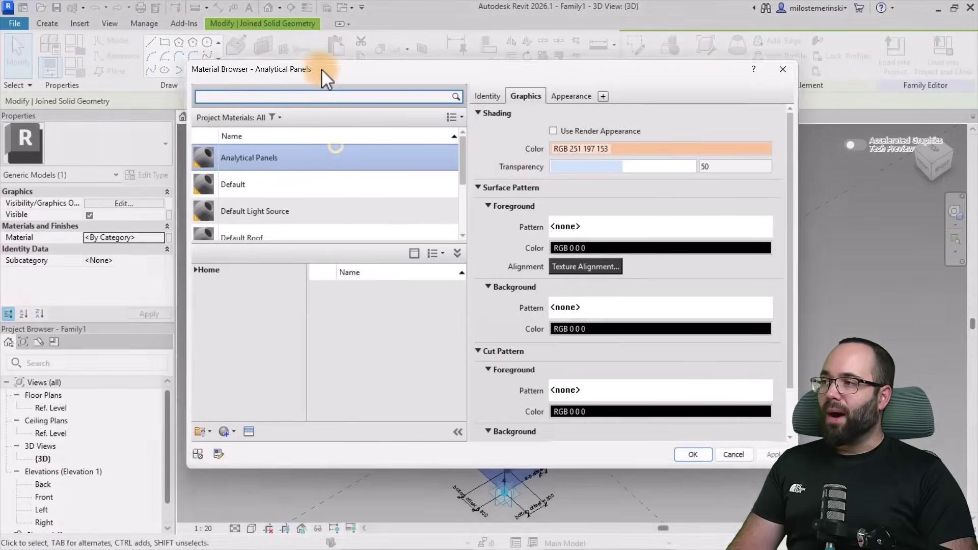
text(white)
scroll(309, 336, down, 5)
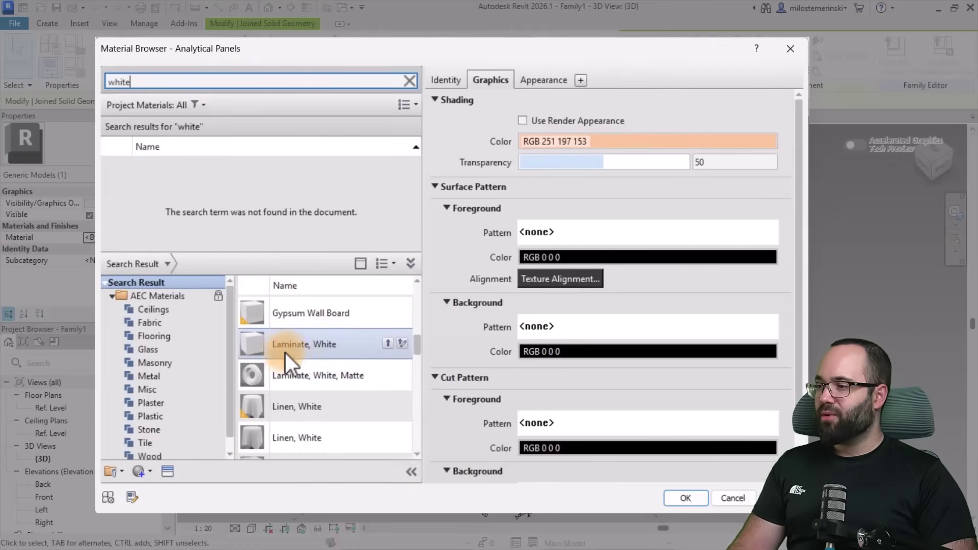
click(387, 343)
click(686, 497)
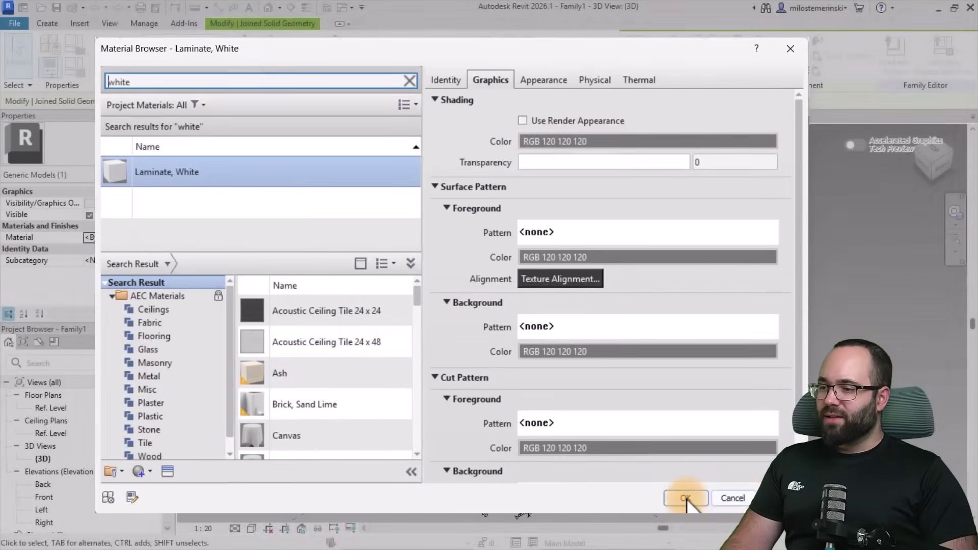
click(697, 461)
Try moving adaptive point 3 outward to flex the hollow form, and undo the move
shift+middle_drag(402, 275, 470, 408)
click(639, 396)
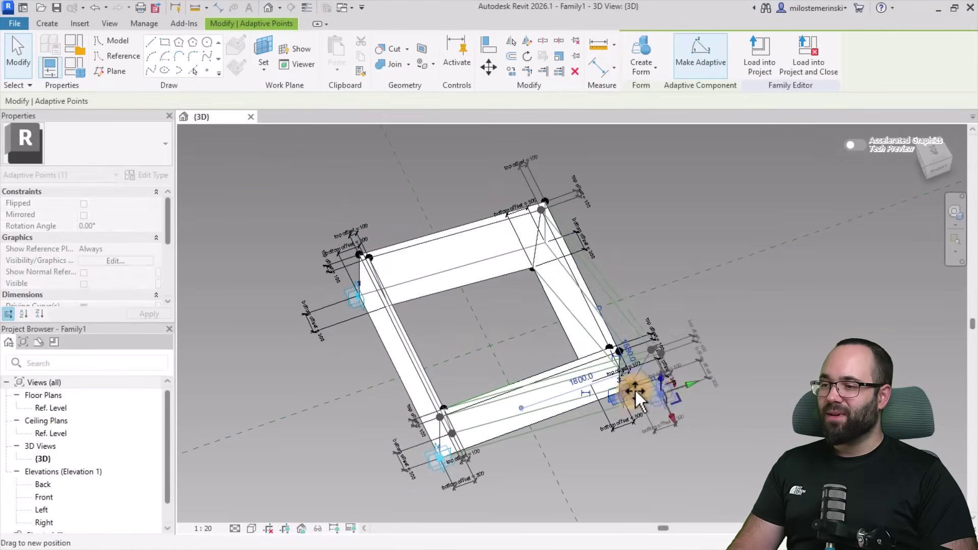
mouse_move(619, 392)
mouse_down()
mouse_move(642, 395)
mouse_move(631, 392)
mouse_up()
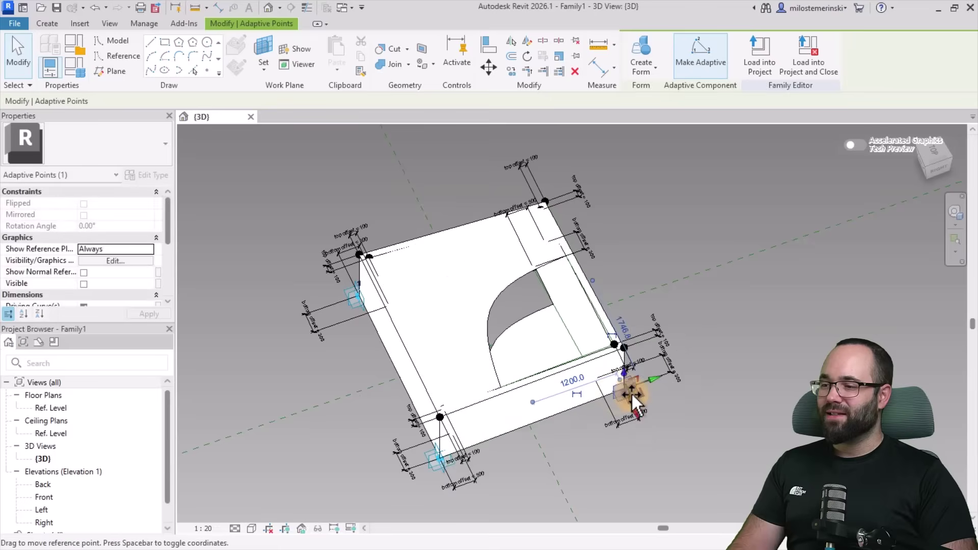
shift+middle_drag(672, 447, 754, 357)
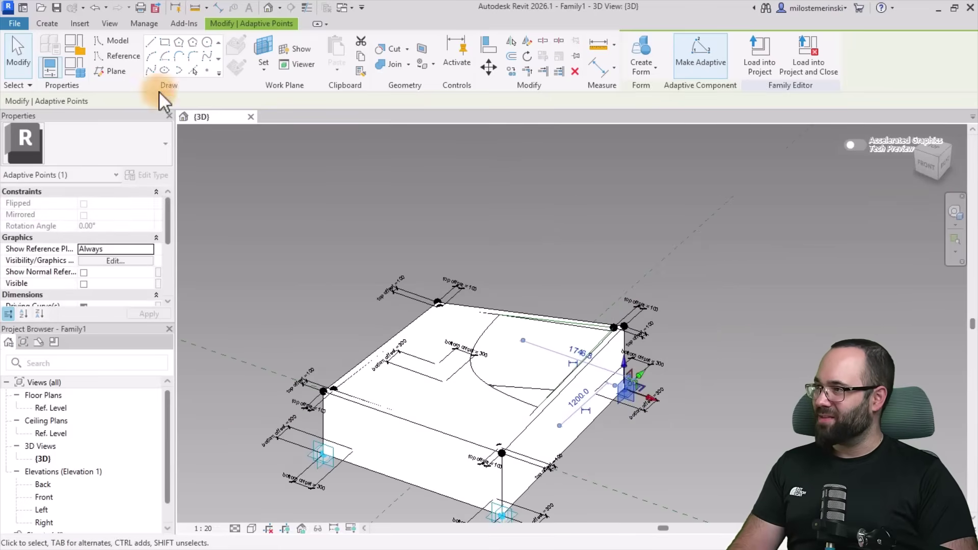
click(95, 8)
click(451, 283)
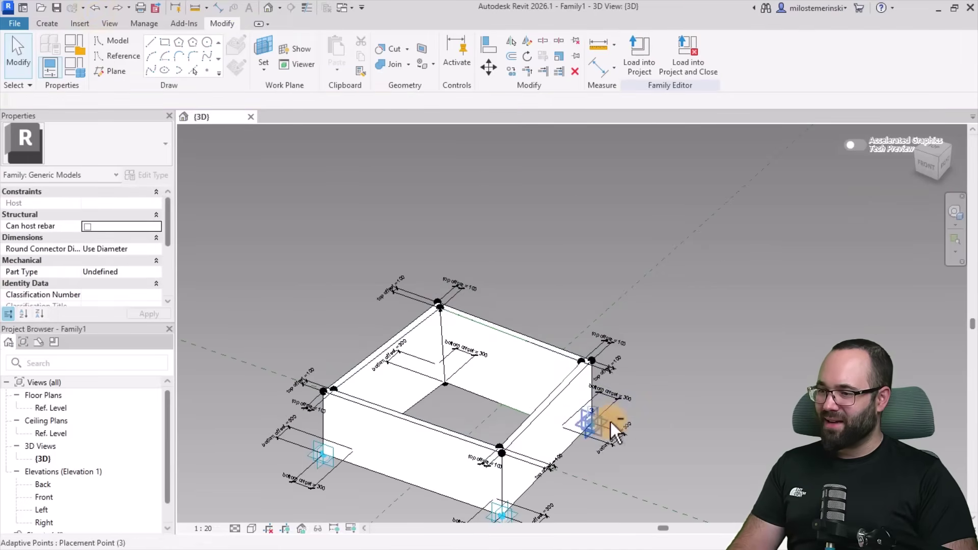
Move adaptive point 3 a short distance to test how the hollow form adapts
shift+middle_drag(610, 419, 629, 414)
scroll(606, 381, up, 5)
mouse_move(606, 381)
mouse_down()
mouse_move(637, 377)
mouse_move(596, 383)
mouse_up()
shift+middle_drag(650, 459, 709, 446)
scroll(666, 290, down, 5)
middle_drag(652, 203, 655, 297)
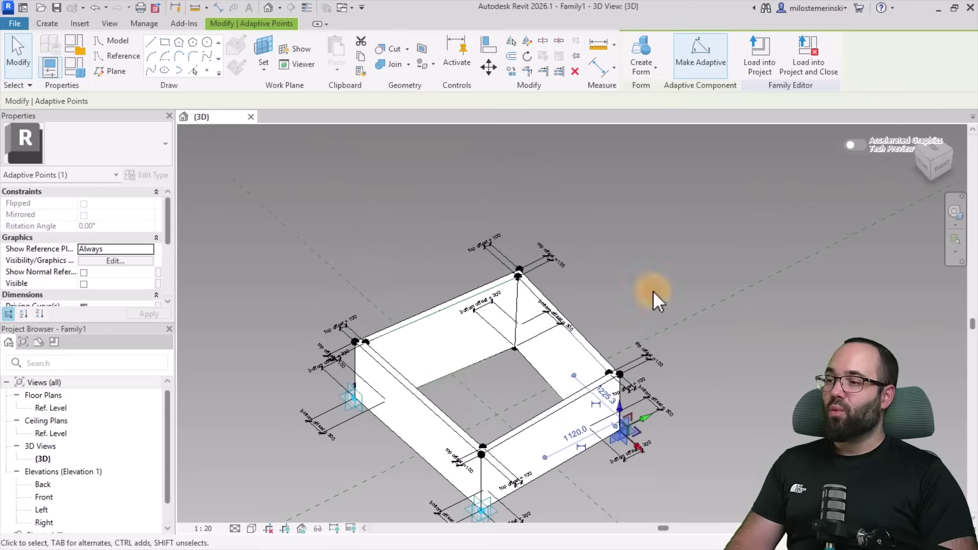
Create a new conceptual mass family from the Metric Mass template in the English templates' Conceptual Mass folder
click(11, 25)
mouse_move(59, 75)
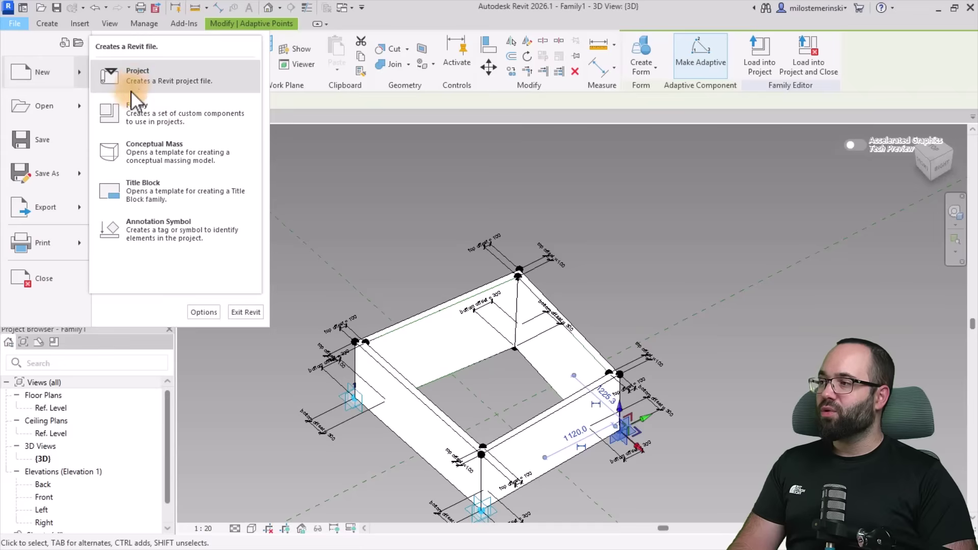
click(172, 161)
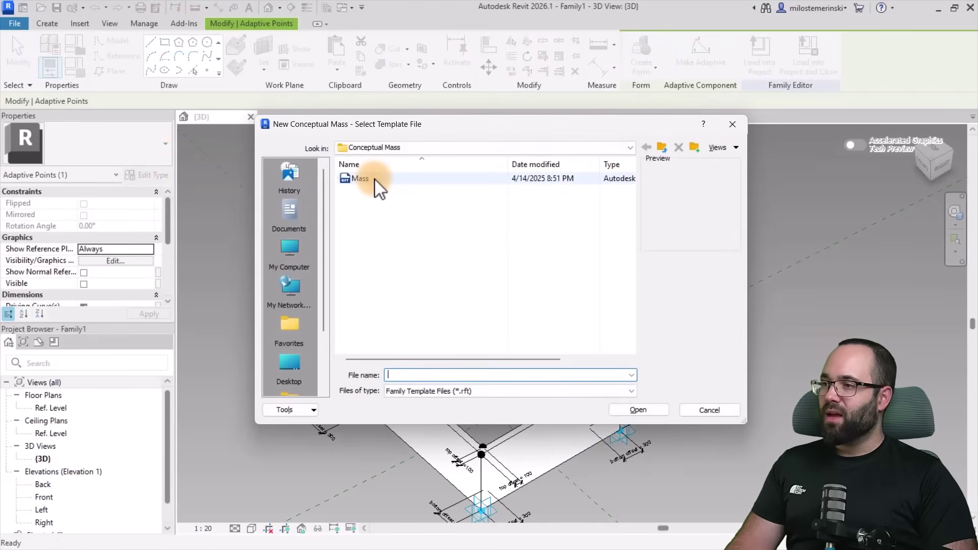
click(661, 148)
click(661, 147)
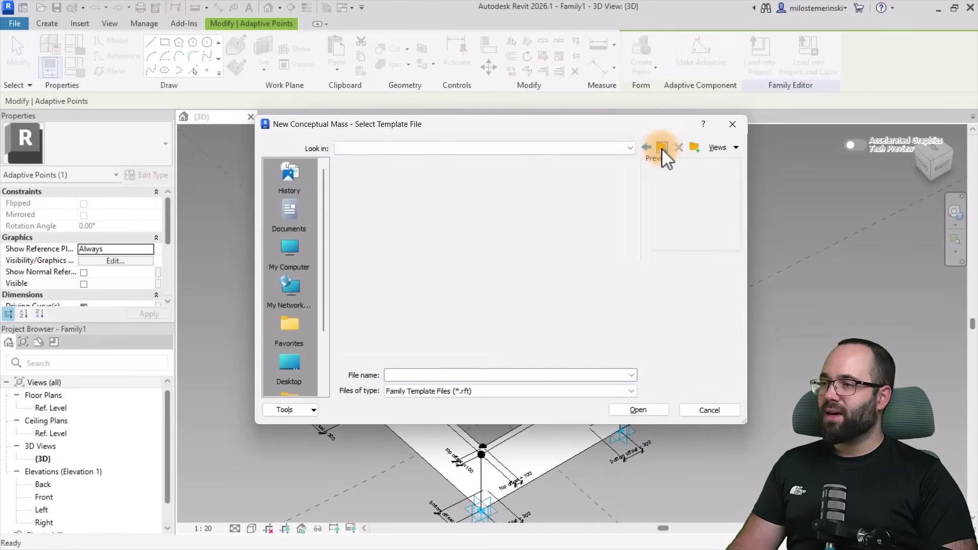
double_click(401, 204)
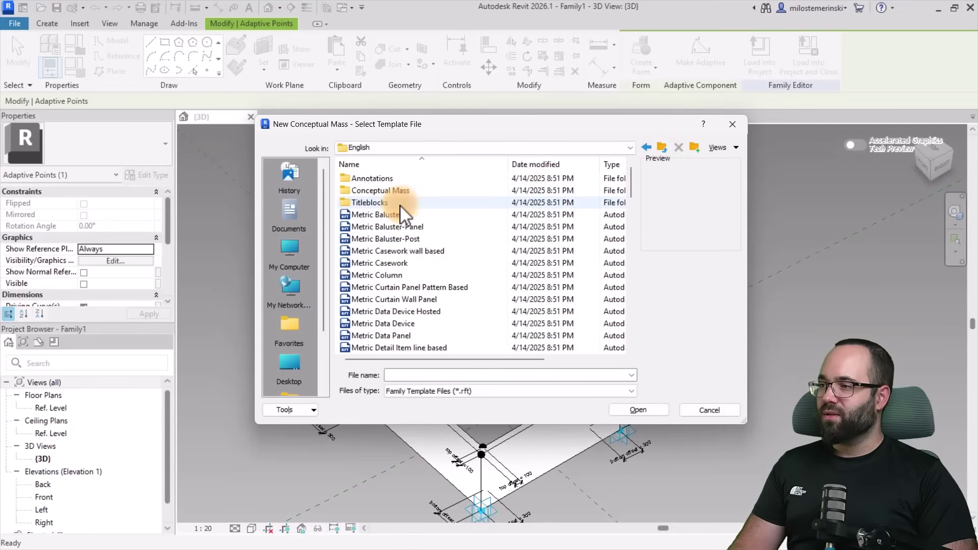
double_click(380, 193)
click(371, 181)
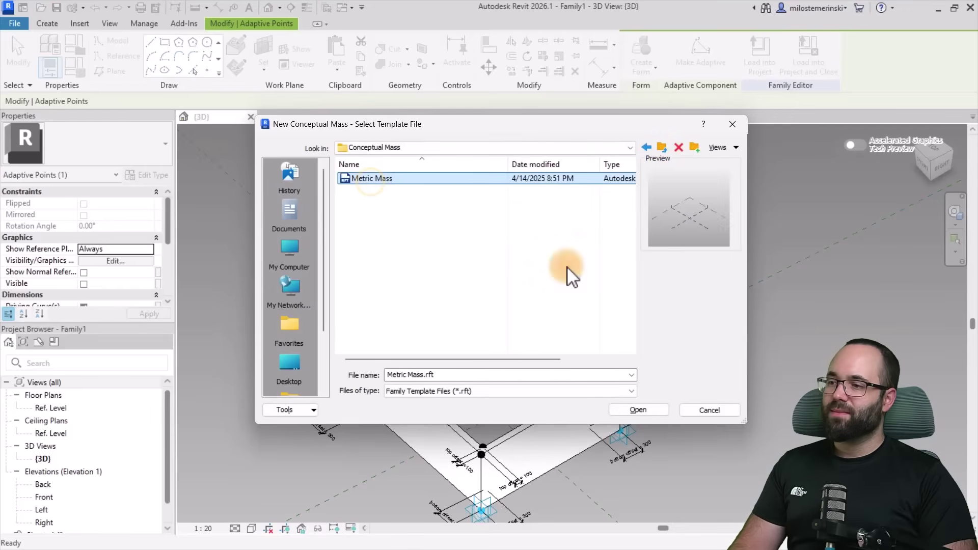
click(642, 410)
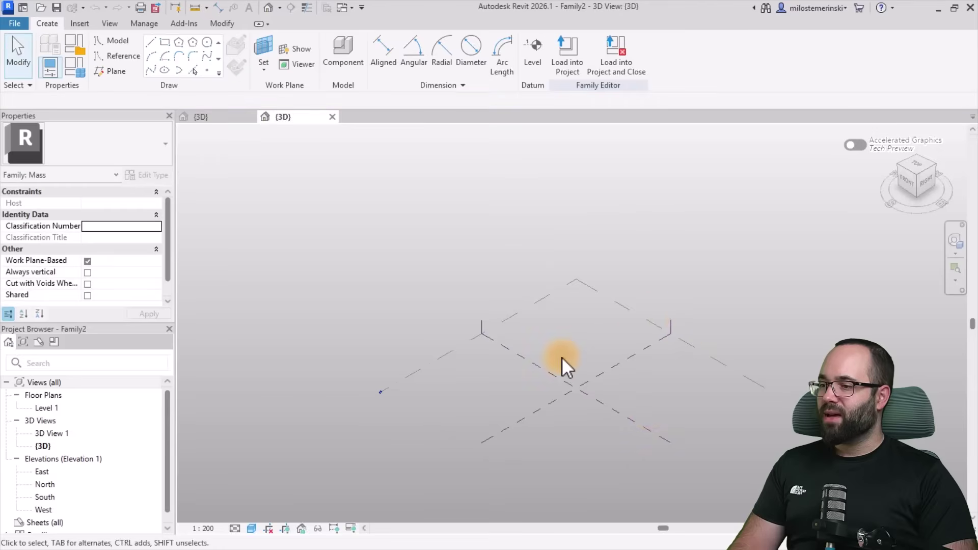
Draw a straight model line about 29000 mm long on Level 1 along one reference plane, across the planes' intersection
scroll(595, 377, up, 2)
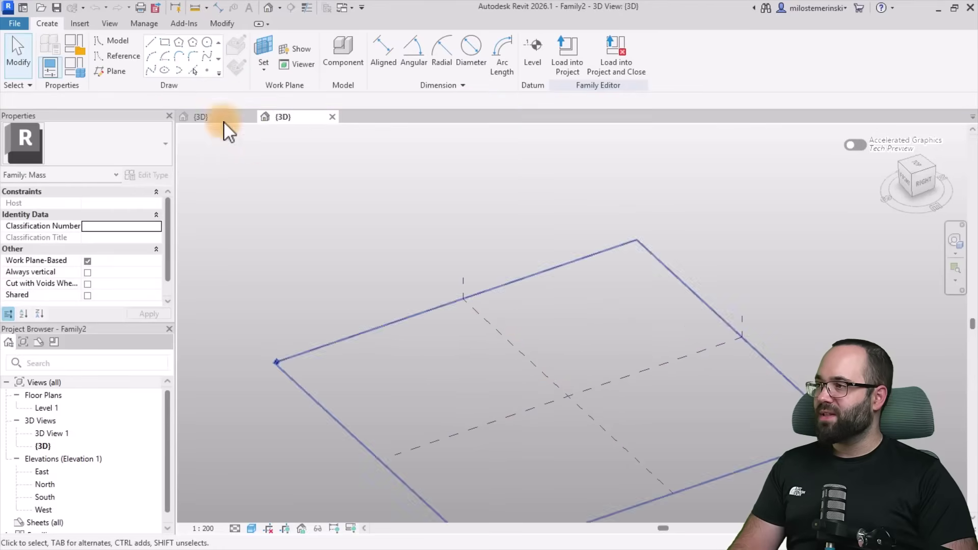
click(154, 47)
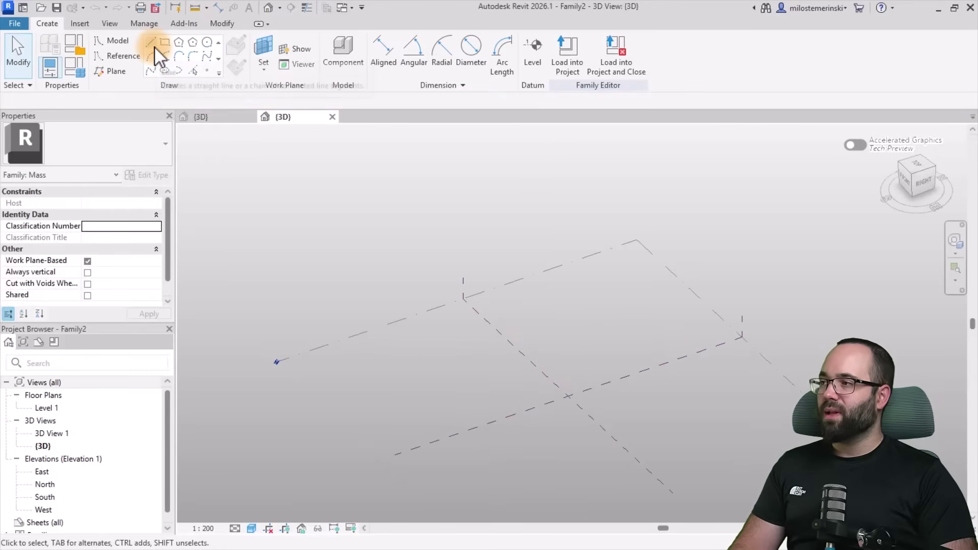
click(519, 408)
click(623, 376)
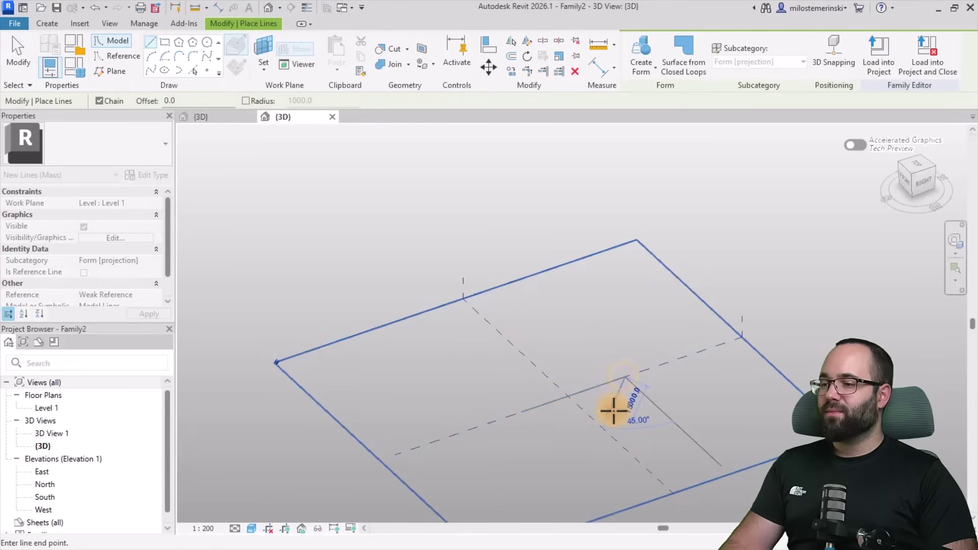
key(Escape)
key(Escape)
Create a vertical surface form from the model line and raise its top edge to a height of about 42324 mm
click(597, 387)
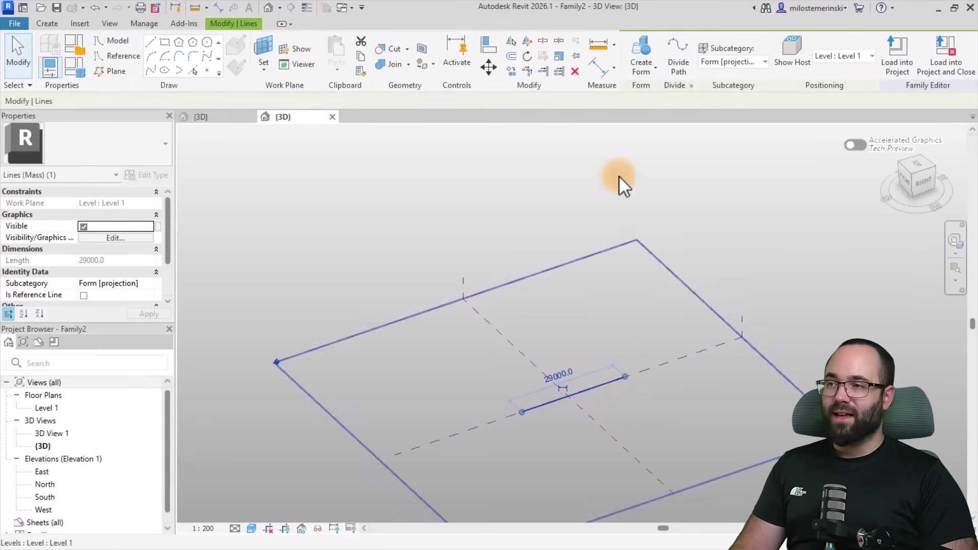
click(644, 47)
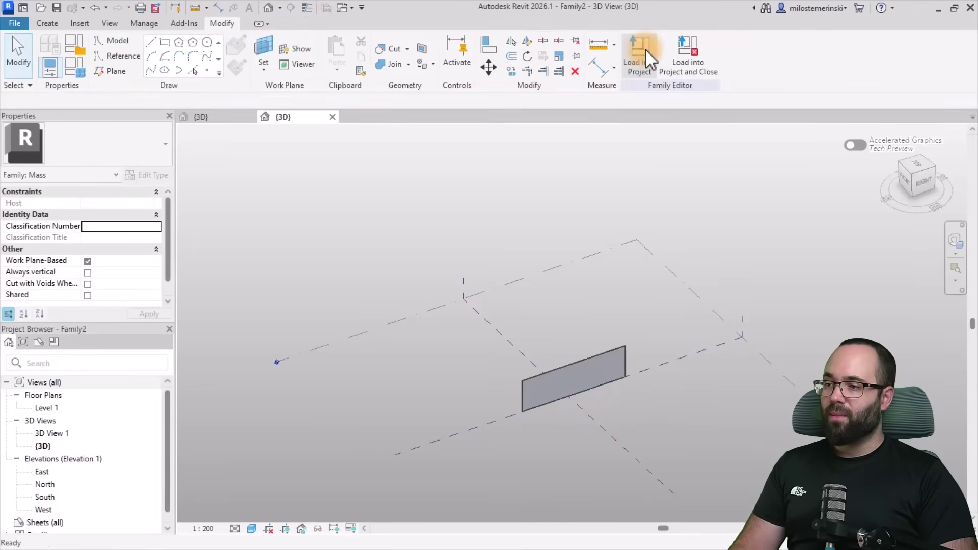
click(585, 361)
drag(576, 353, 560, 249)
shift+middle_drag(623, 356, 606, 326)
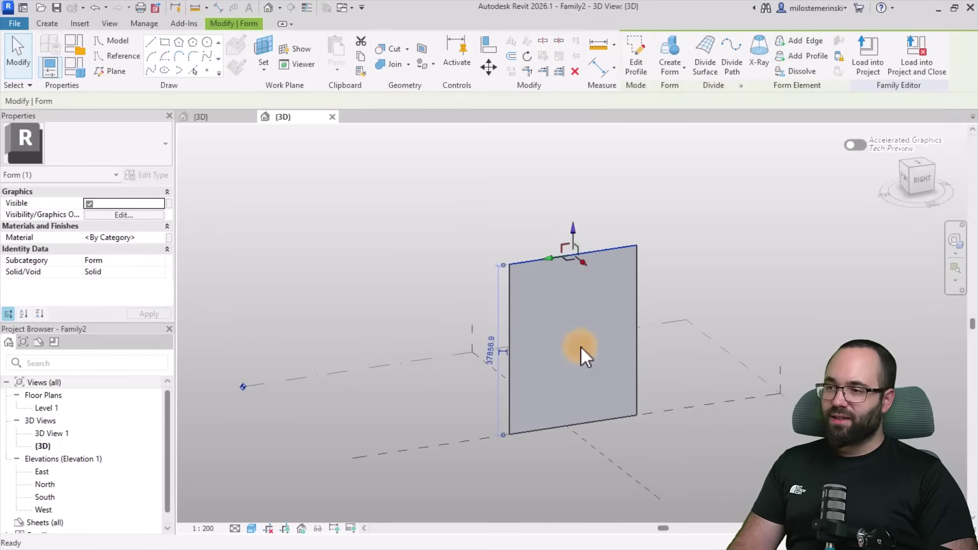
scroll(585, 349, up, 3)
drag(566, 195, 562, 164)
scroll(641, 362, down, 2)
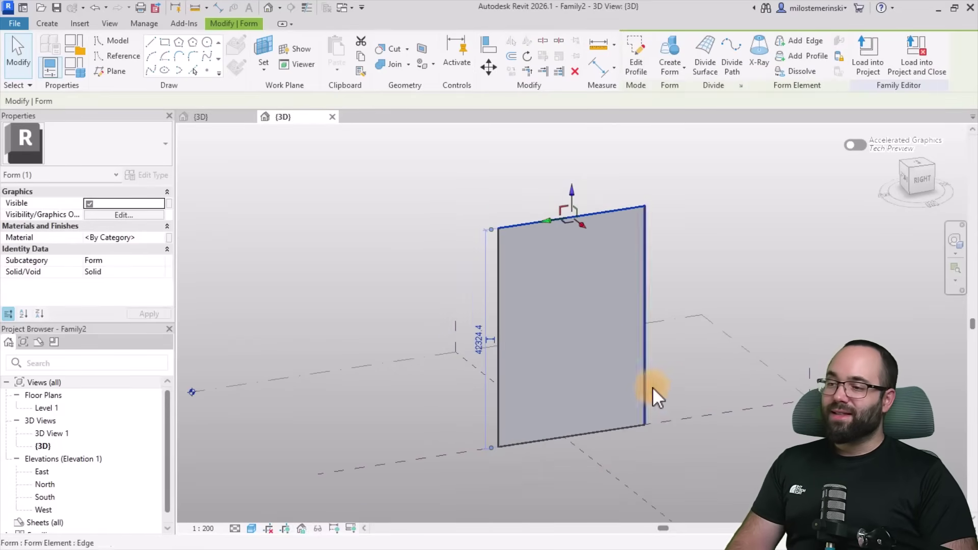
key(Escape)
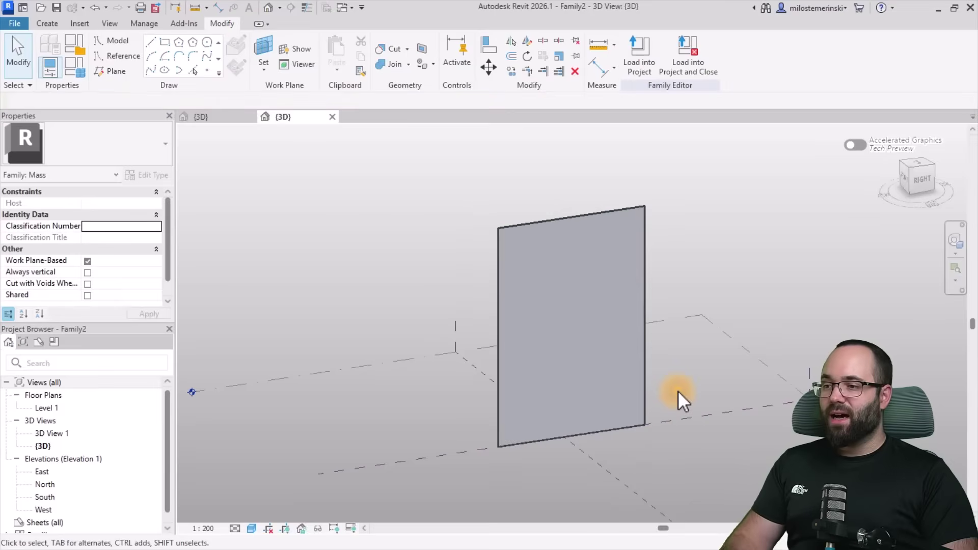
Divide the vertical surface form and set its U grid number to 12
click(643, 392)
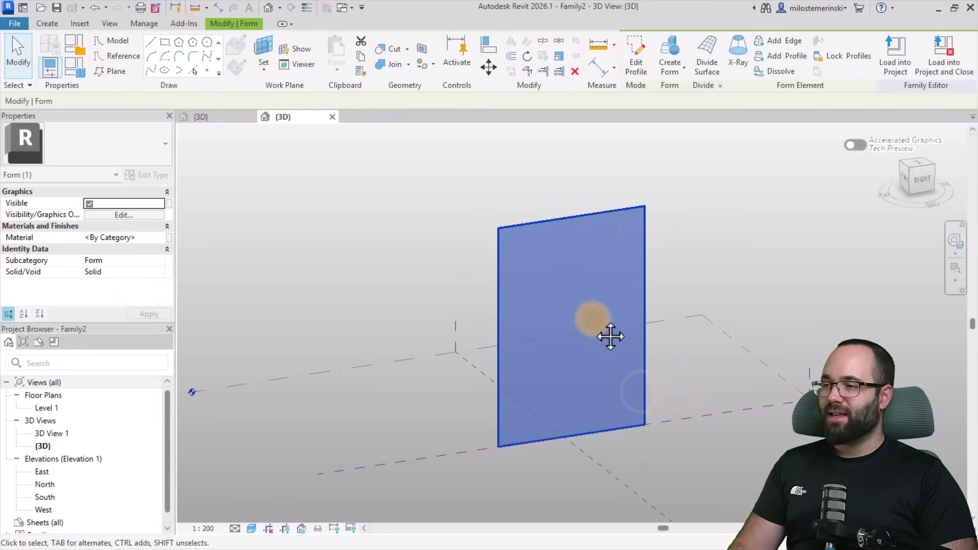
middle_drag(611, 334, 404, 309)
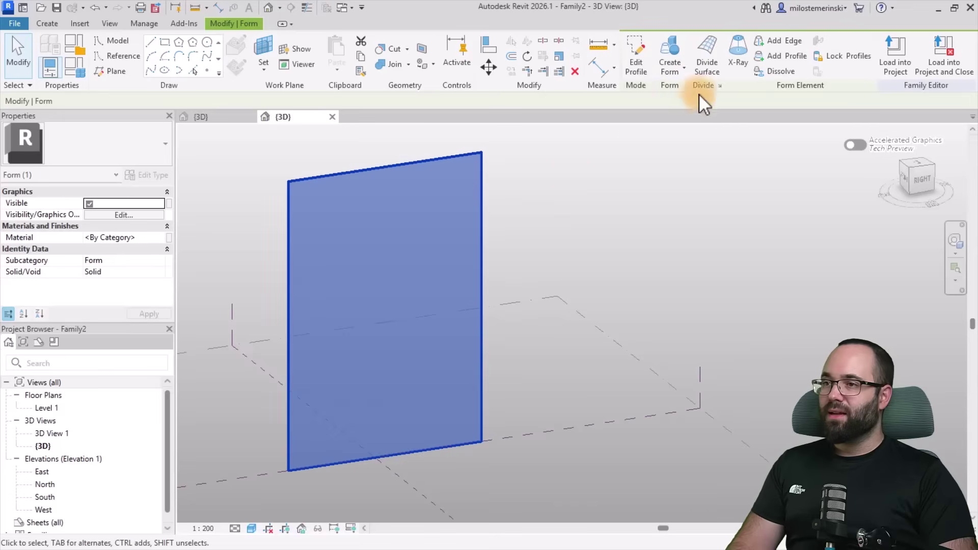
click(707, 73)
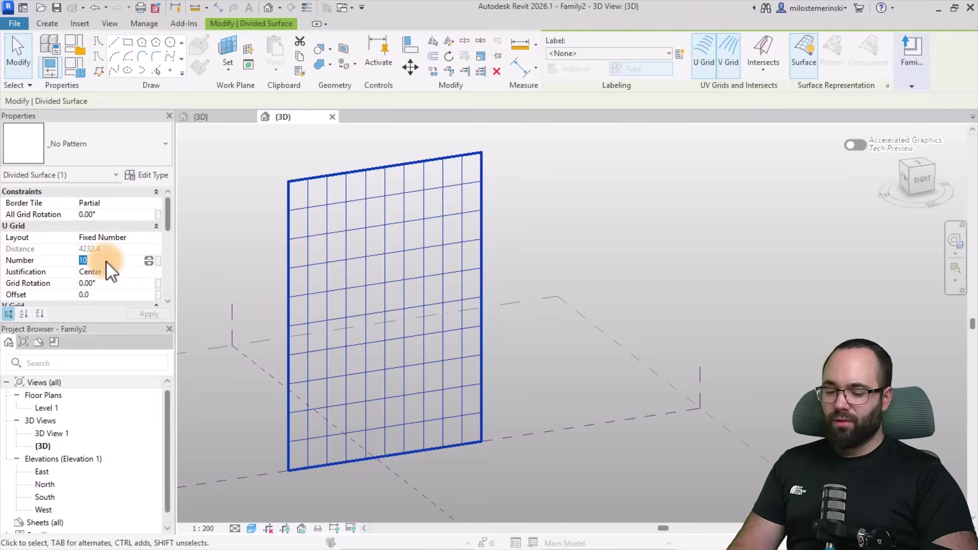
text(12)
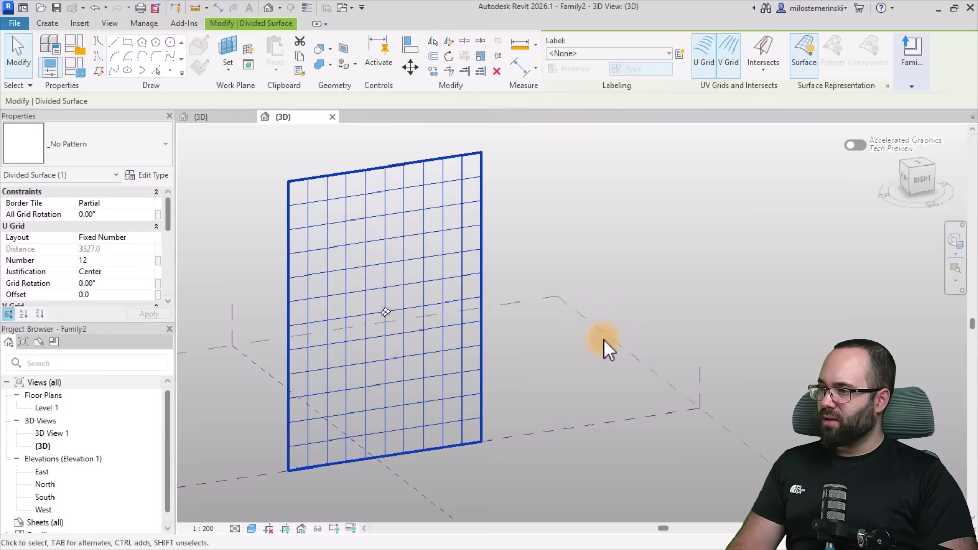
Change the divided surface's U grid number to 14
scroll(390, 273, up, 3)
click(106, 261)
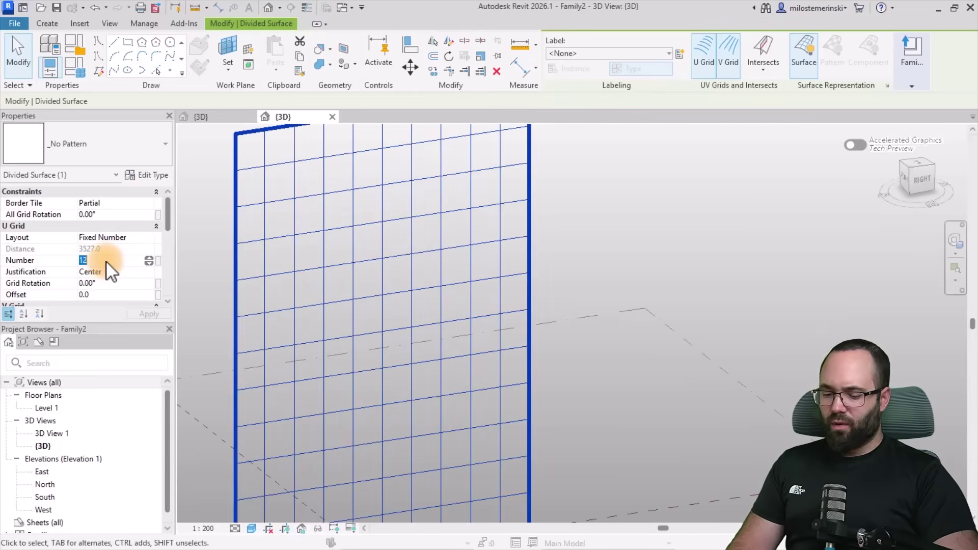
text(14)
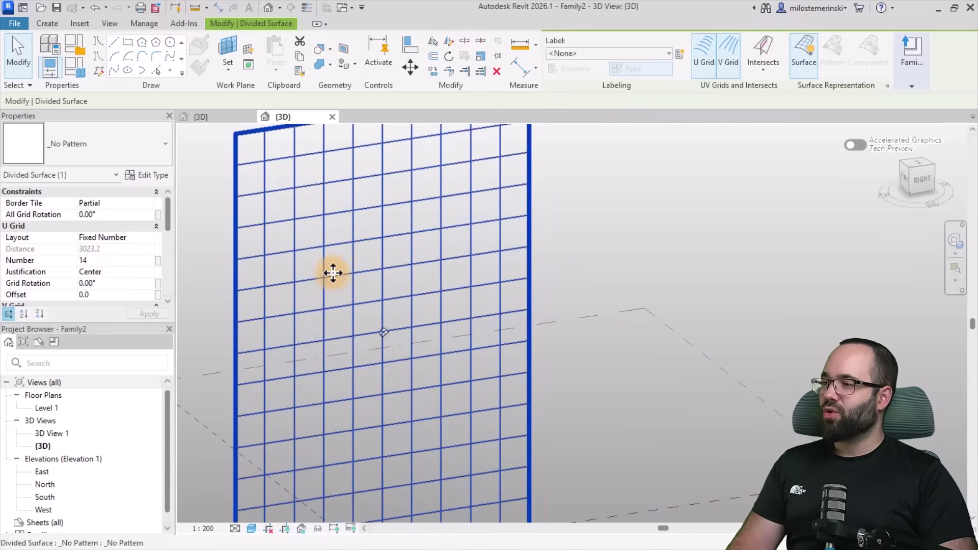
scroll(333, 273, down, 3)
scroll(463, 268, up, 2)
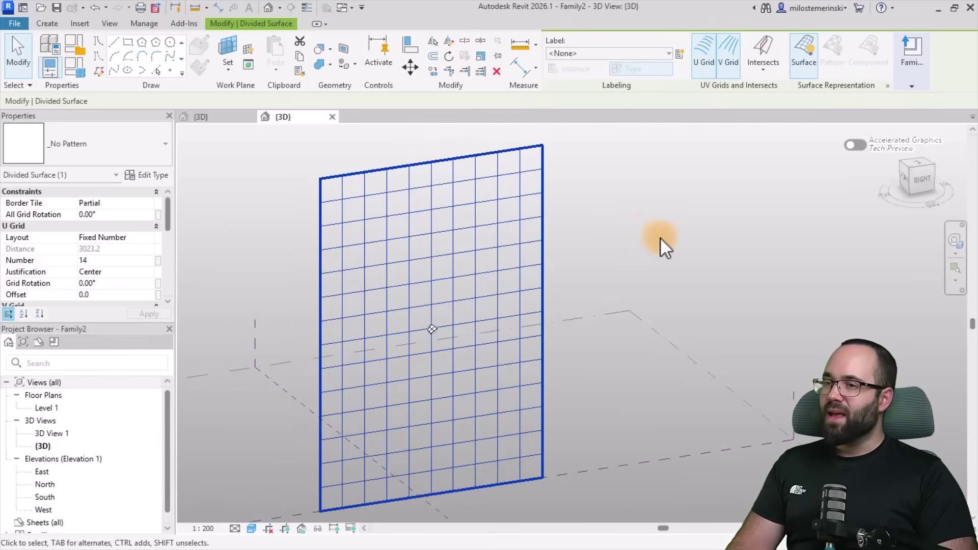
Enable Nodes in the divided surface's Surface Representation settings and deselect the surface
click(886, 85)
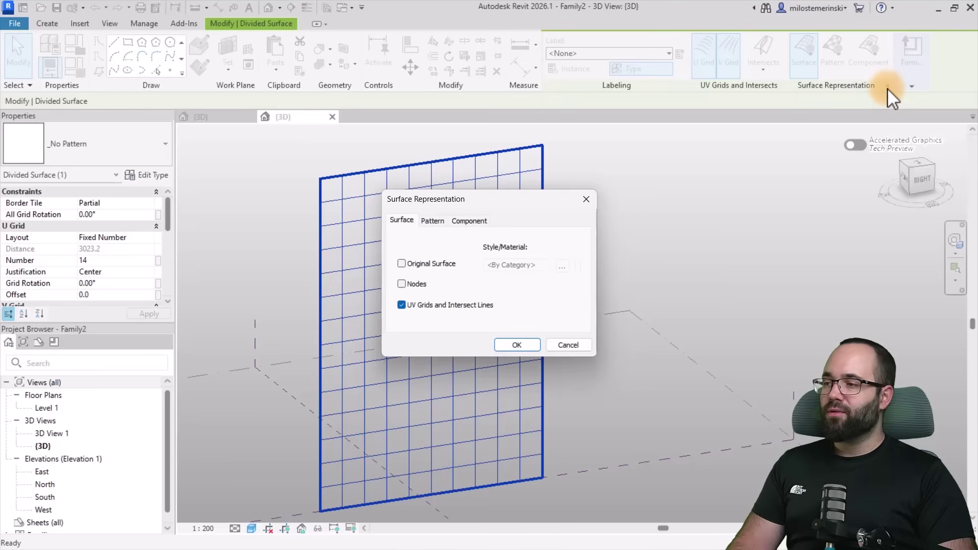
click(517, 345)
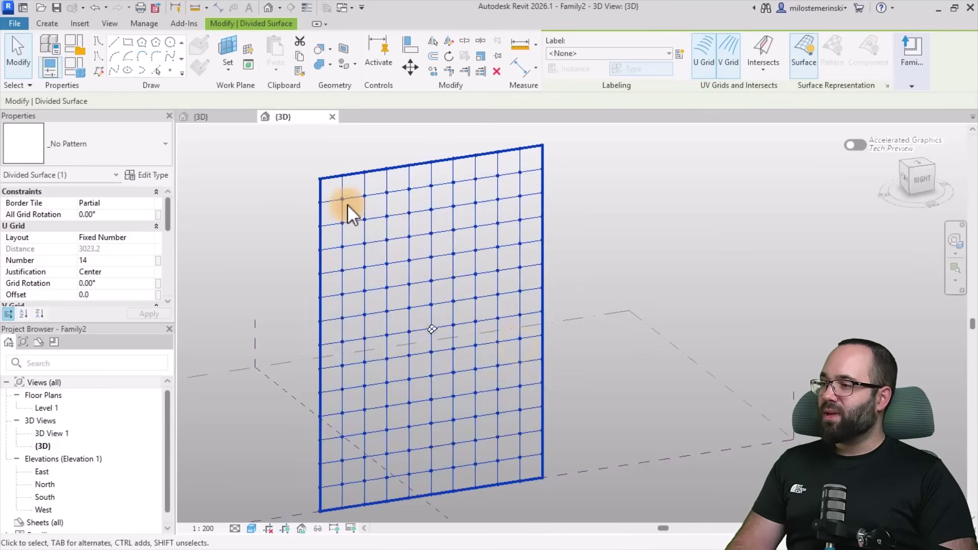
scroll(350, 212, up, 4)
key(Escape)
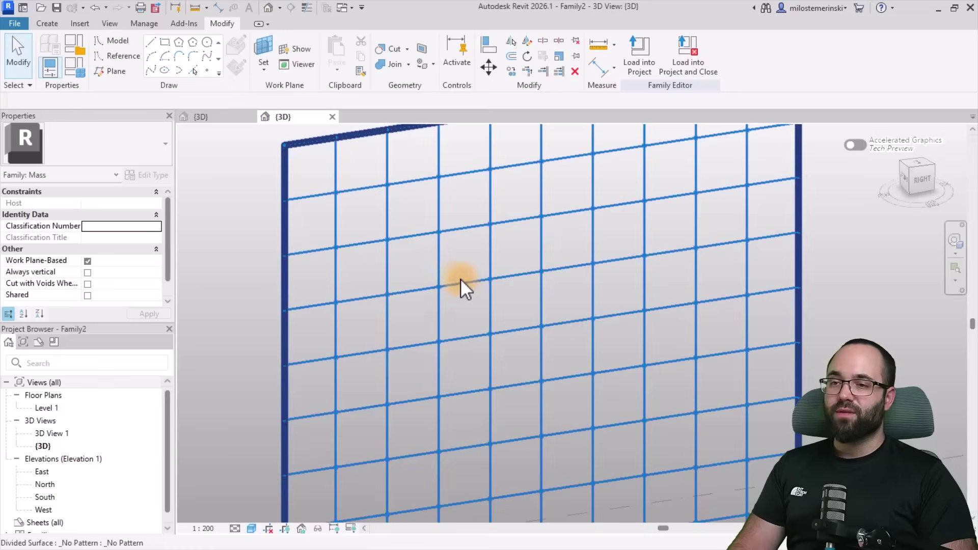
scroll(458, 271, down, 5)
middle_drag(458, 271, 447, 301)
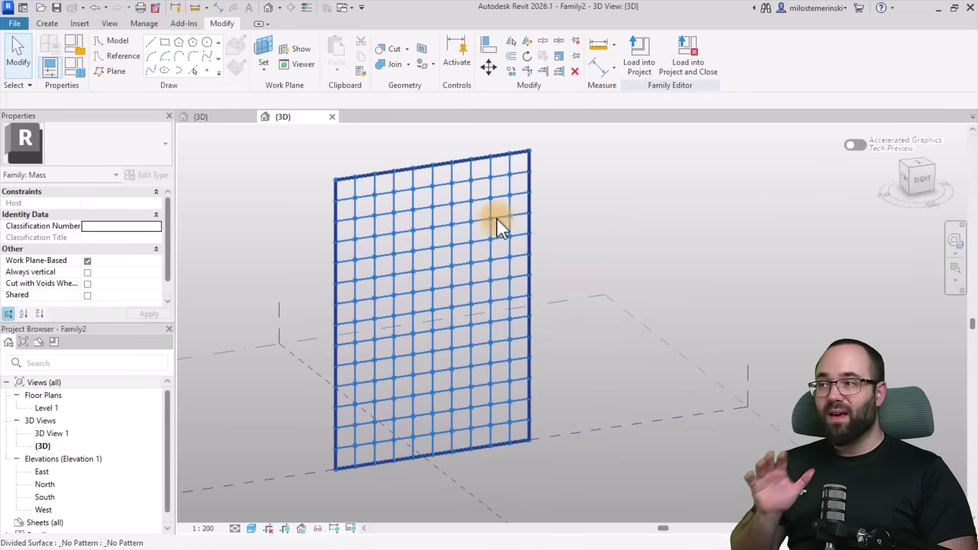
Return to the adaptive generic model family and save it to the Desktop as "Adaptive Facade Element"
click(229, 118)
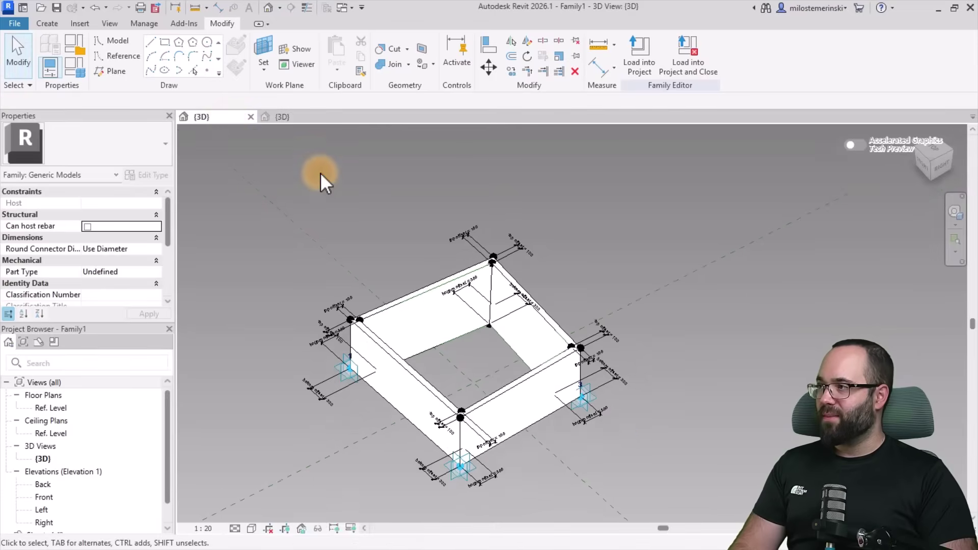
middle_drag(321, 178, 311, 165)
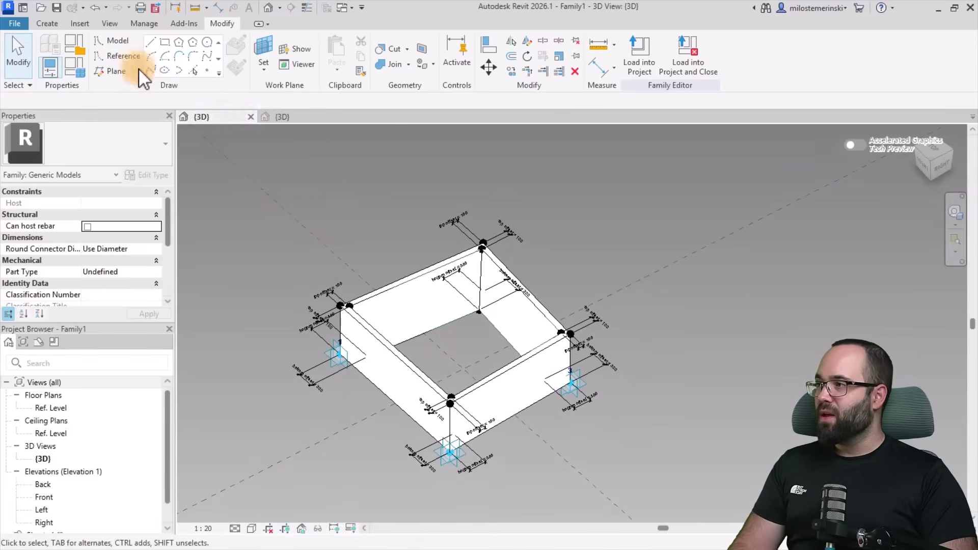
click(58, 8)
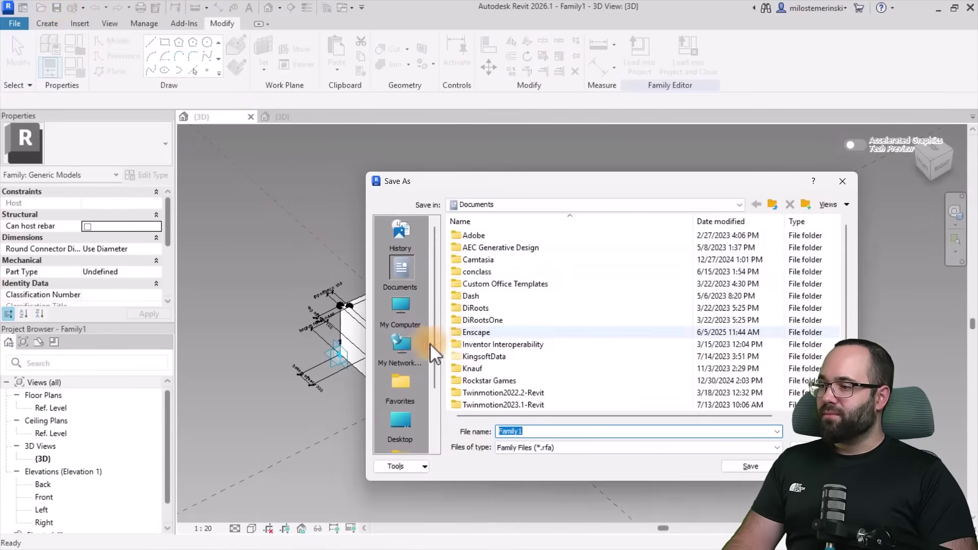
click(398, 423)
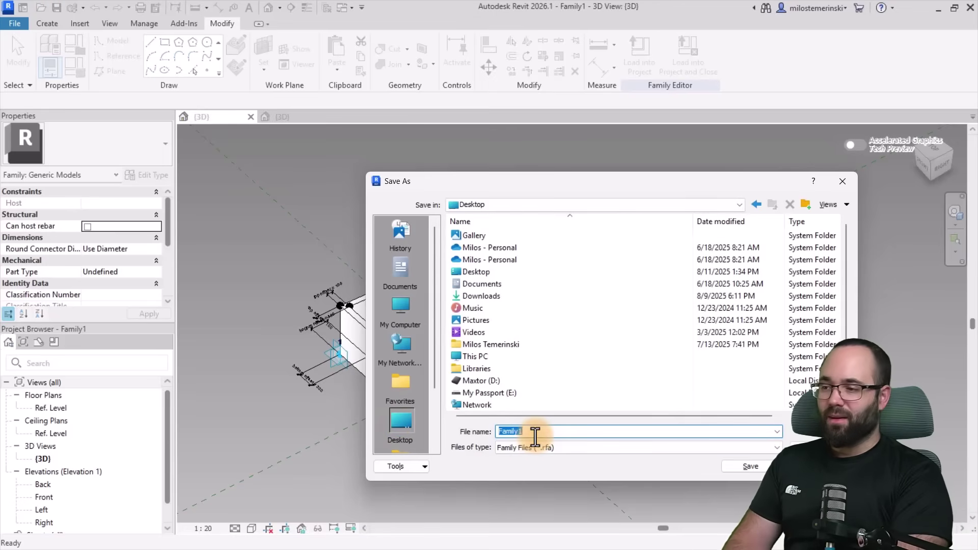
text(Adaptive Facade Element)
click(752, 466)
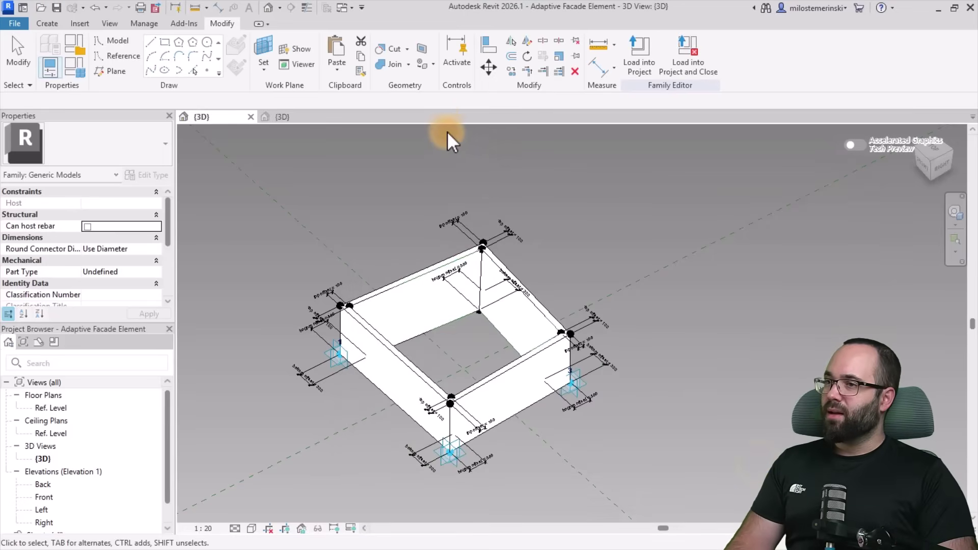
Load the Adaptive Facade Element family into the conceptual mass family and exit component placement
click(631, 71)
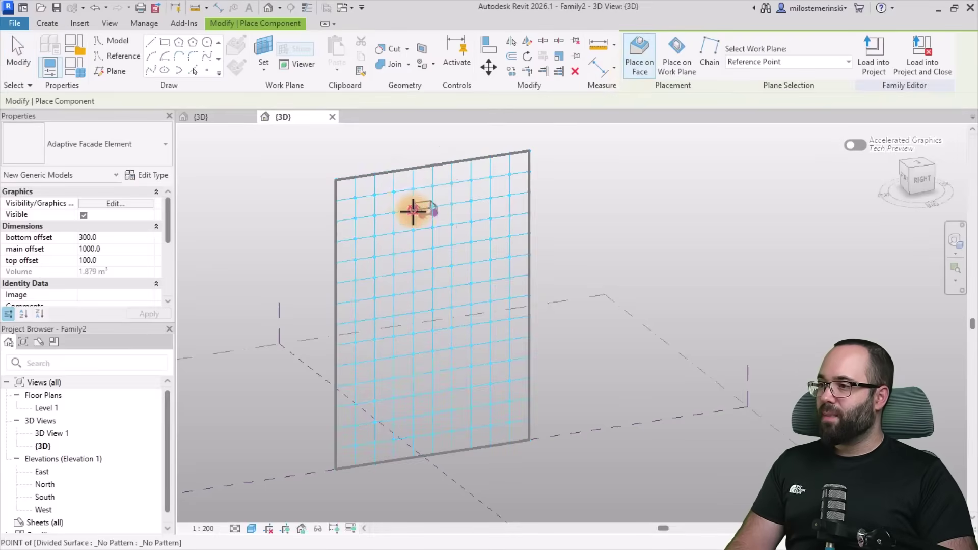
scroll(379, 199, up, 2)
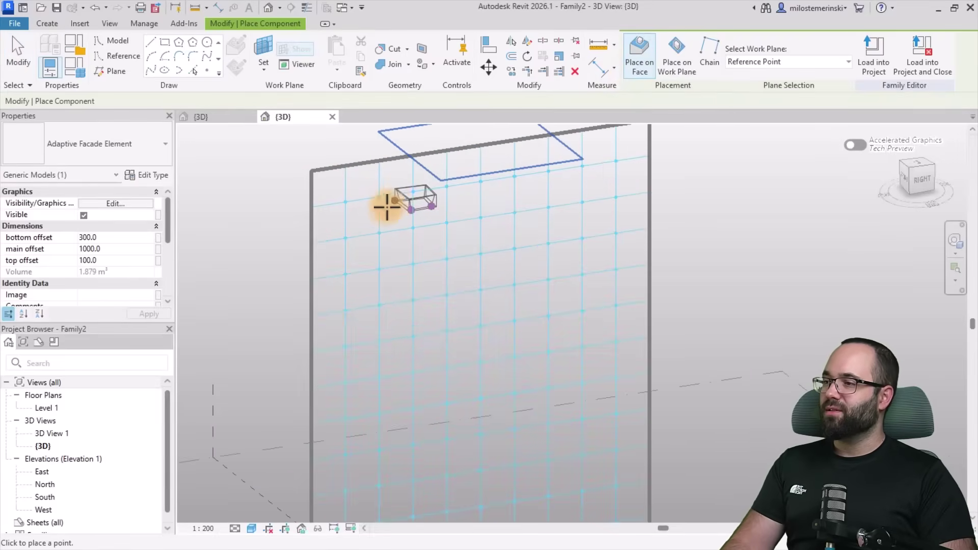
scroll(385, 206, up, 1)
key(Escape)
Place an Adaptive Facade Element on four points of the divided surface's upper corner cell and end component placement
scroll(437, 263, down, 2)
shift+middle_drag(443, 255, 293, 188)
click(53, 22)
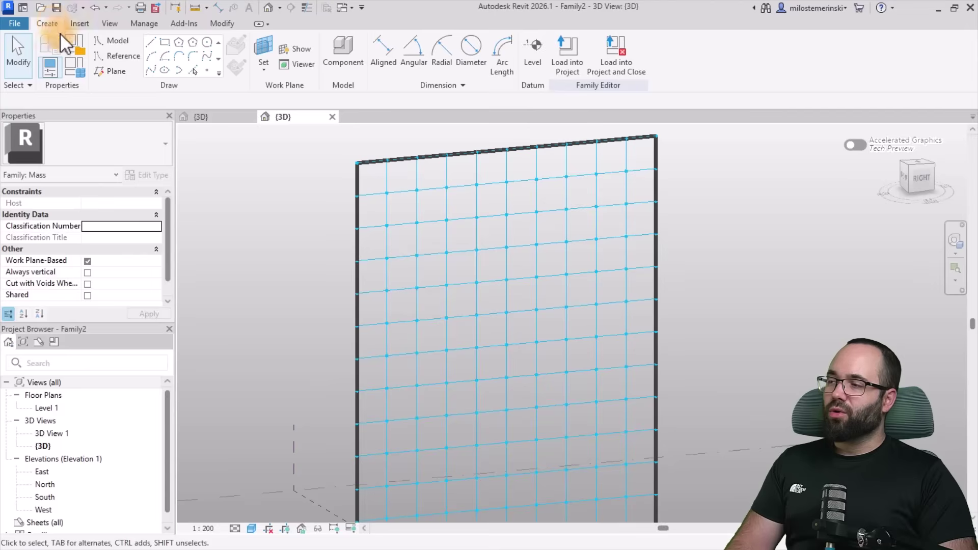
click(339, 53)
scroll(357, 163, up, 3)
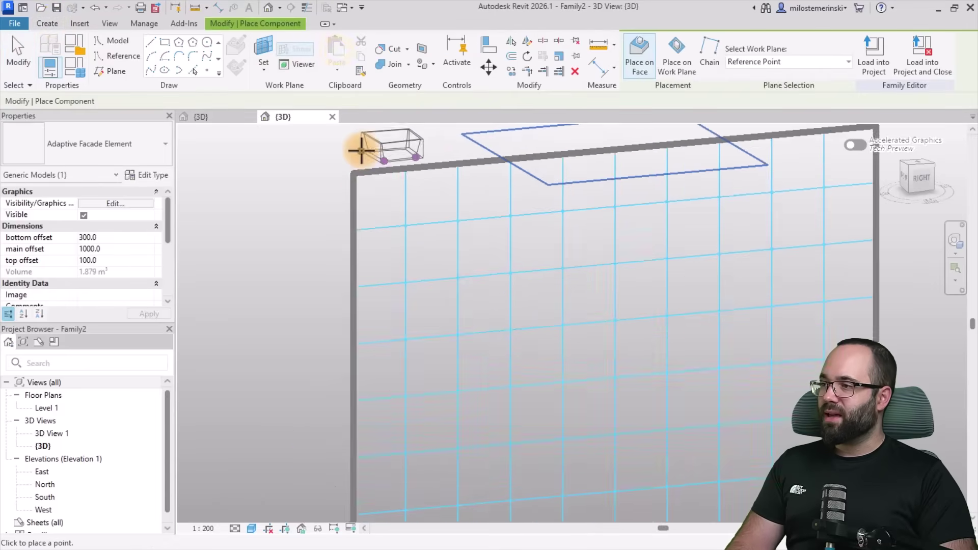
click(354, 177)
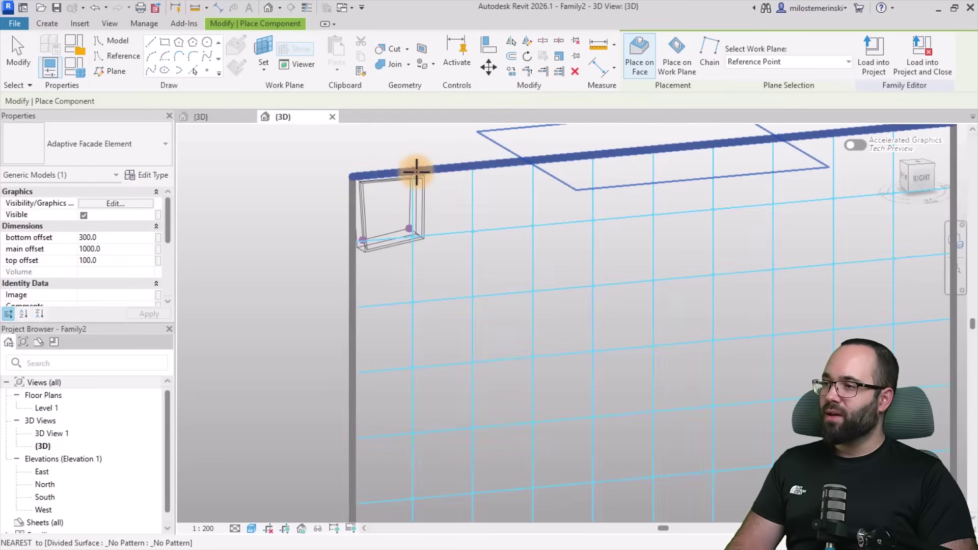
click(415, 170)
click(413, 237)
click(350, 242)
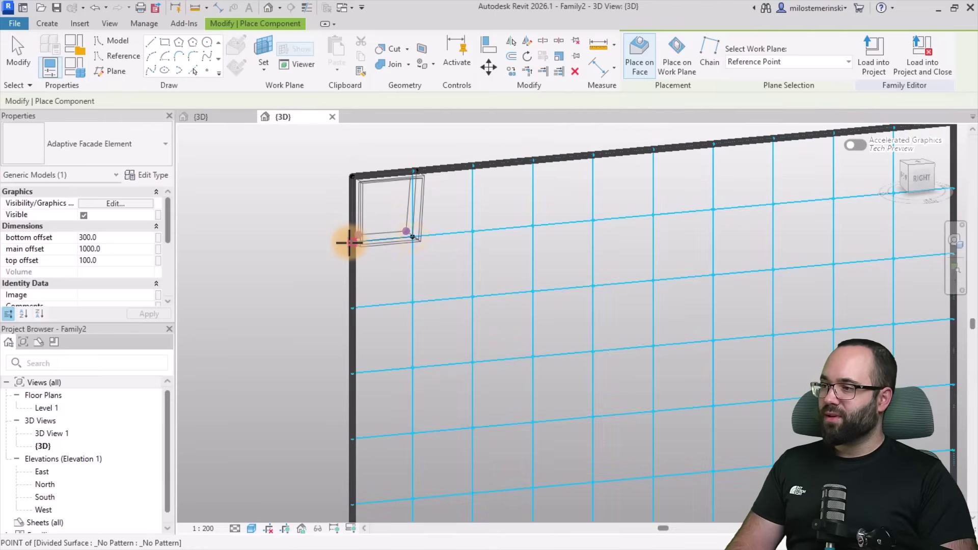
shift+middle_drag(349, 338, 396, 334)
key(Escape)
key(Escape)
Inspect the placed facade element from front and back, checking how its adaptive points and inner reference points sit on the grid nodes
scroll(414, 230, up, 6)
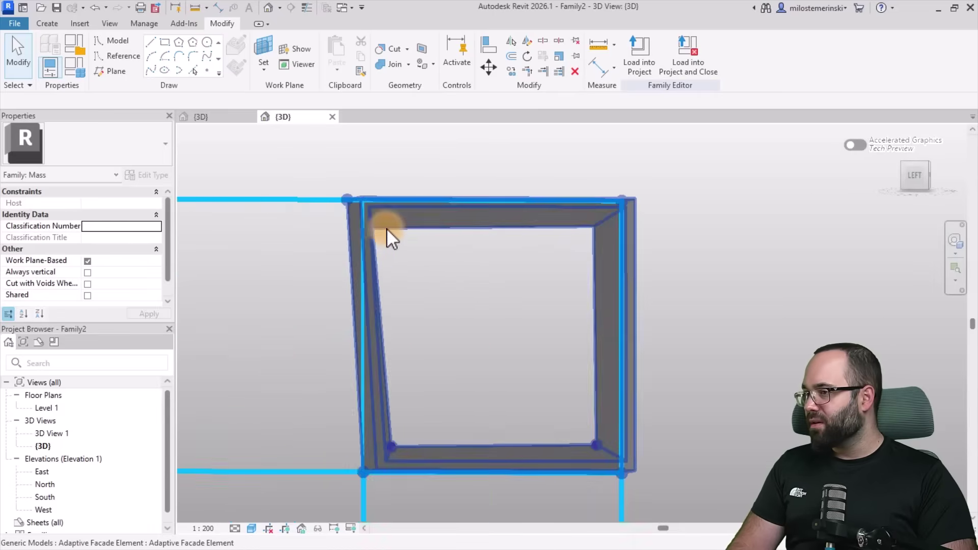
click(349, 225)
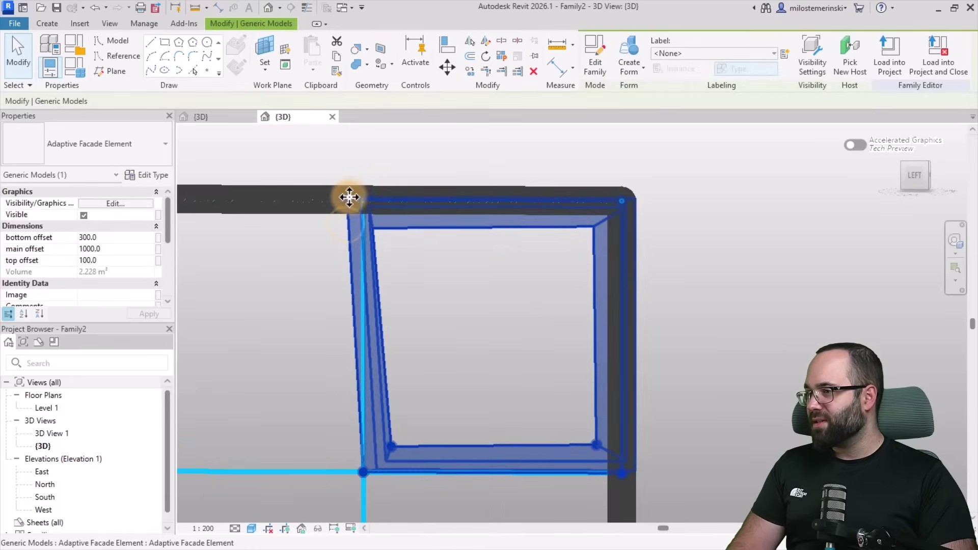
scroll(481, 296, down, 3)
shift+middle_drag(434, 319, 282, 331)
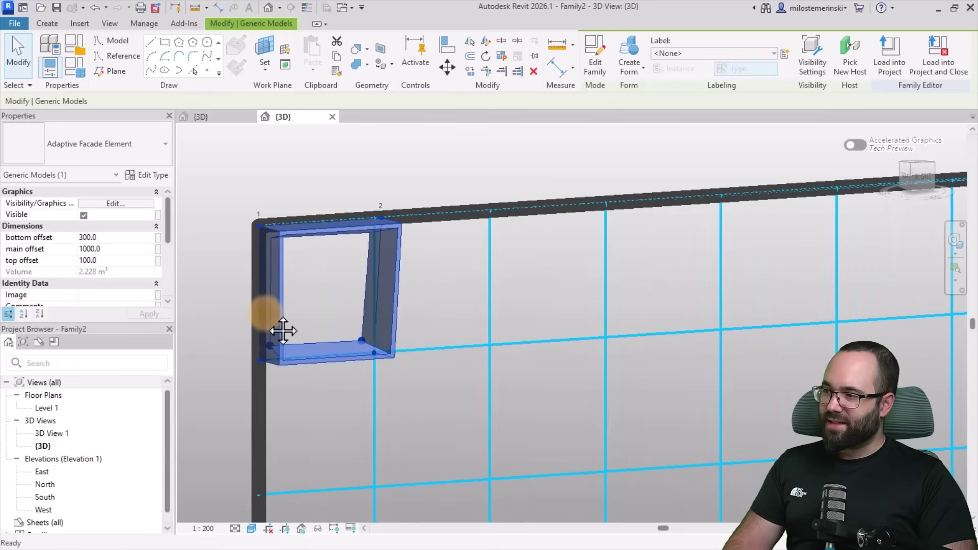
click(330, 300)
shift+middle_drag(330, 300, 560, 320)
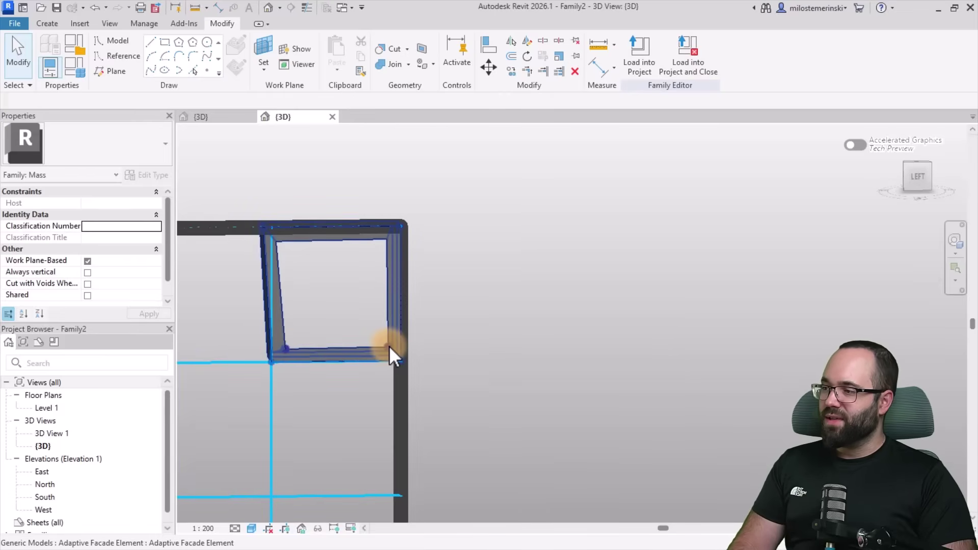
shift+middle_drag(343, 343, 234, 137)
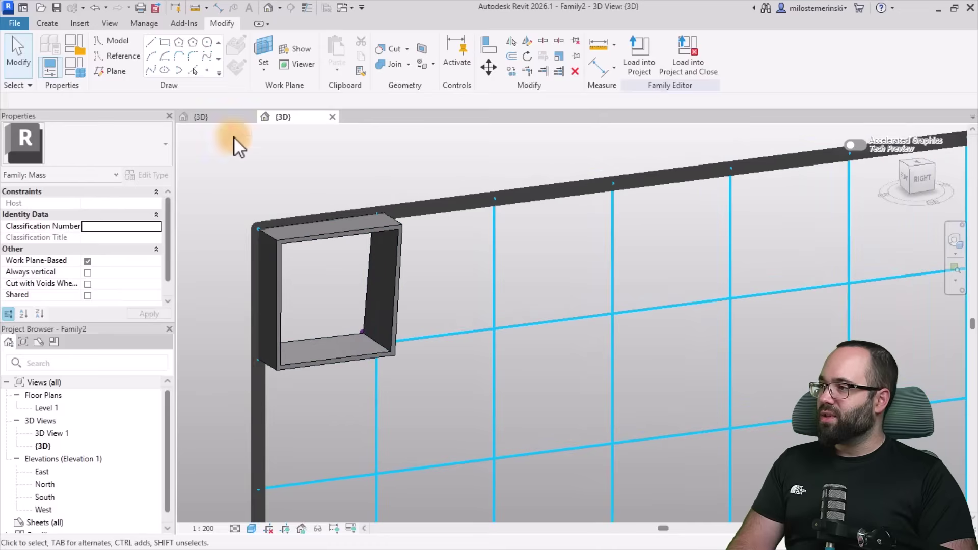
Return to the Adaptive Facade Element family and turn off Visible for the first two reference points at the opening's inner base corners
click(218, 116)
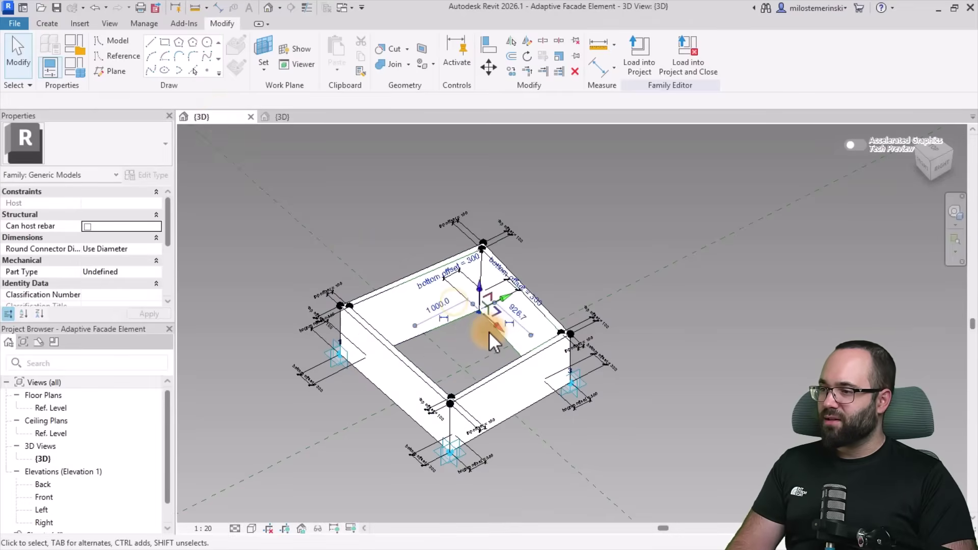
click(489, 332)
scroll(79, 275, down, 3)
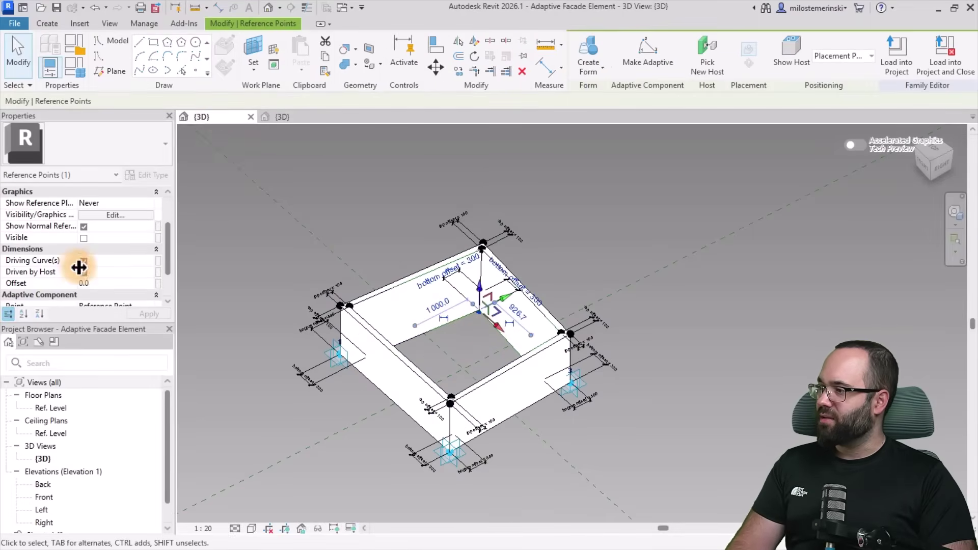
click(457, 333)
shift+middle_drag(458, 333, 498, 297)
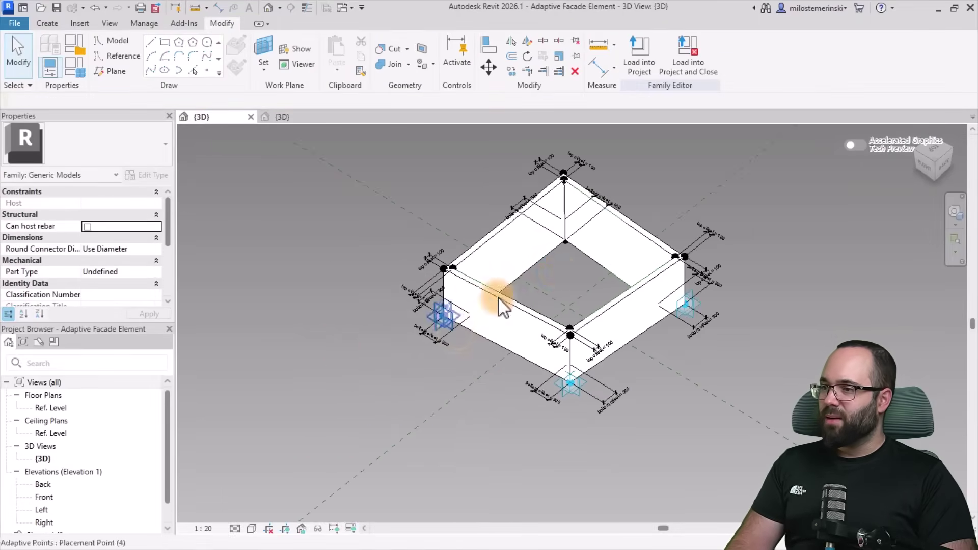
click(567, 254)
click(582, 282)
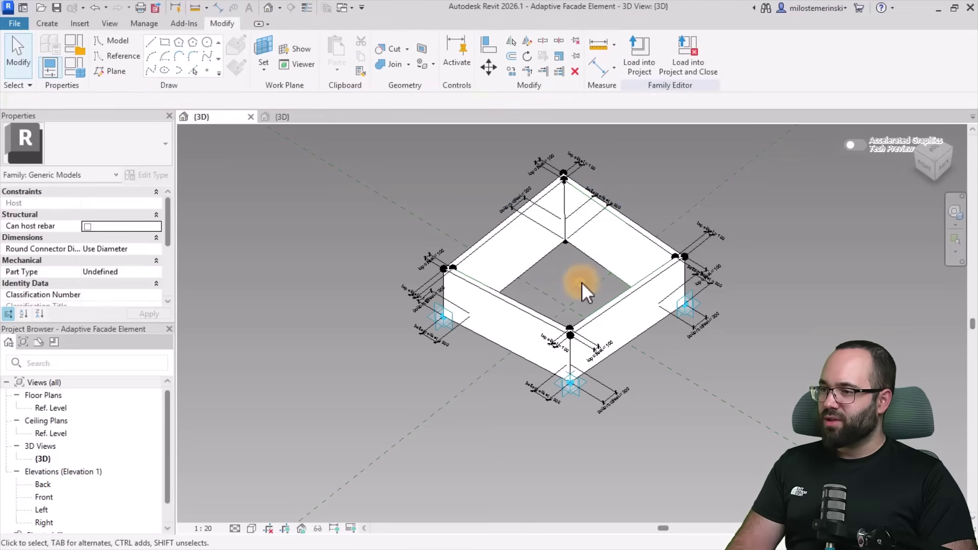
shift+middle_drag(579, 283, 539, 299)
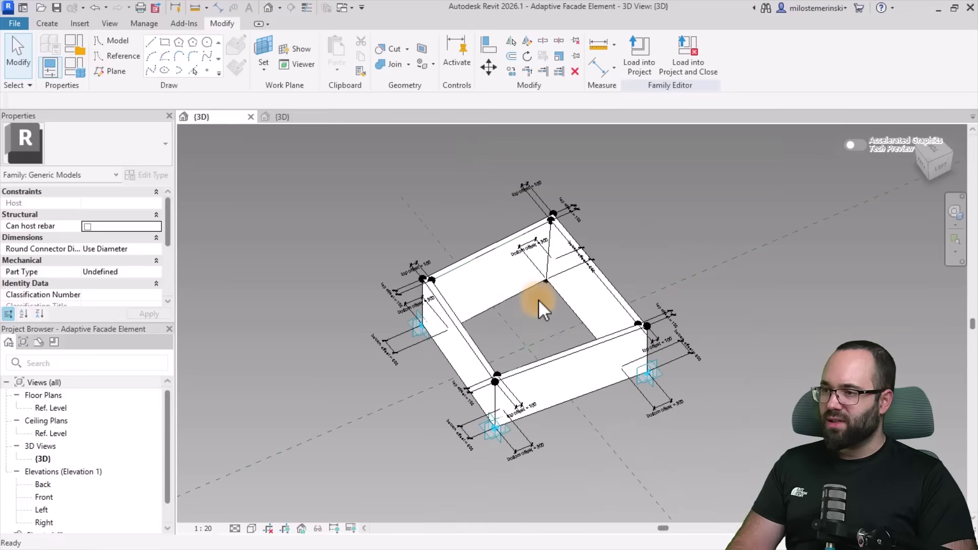
Turn off Visible for the remaining two inner base reference points, hosted on Placement Points 4 and 3
click(557, 296)
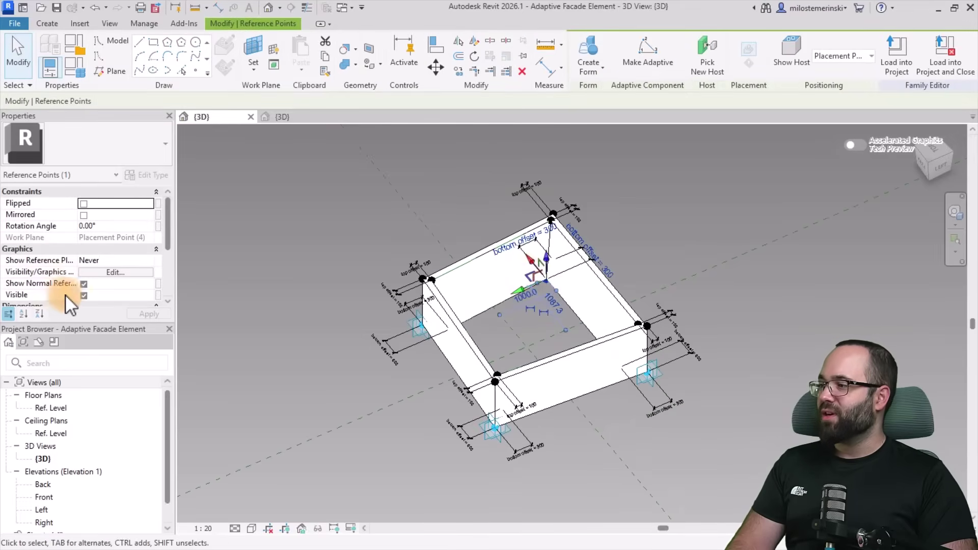
click(84, 295)
shift+middle_drag(564, 316, 414, 239)
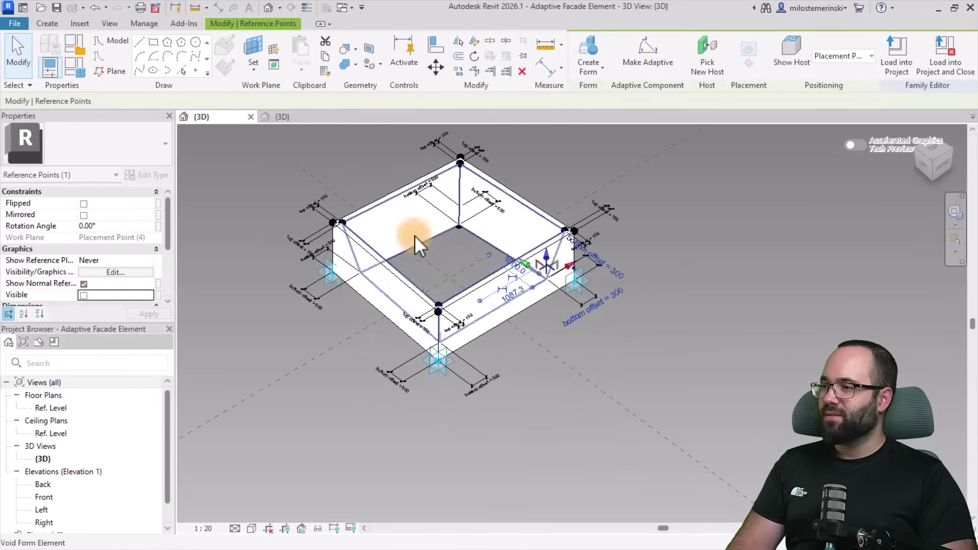
scroll(448, 224, up, 3)
click(447, 224)
click(483, 246)
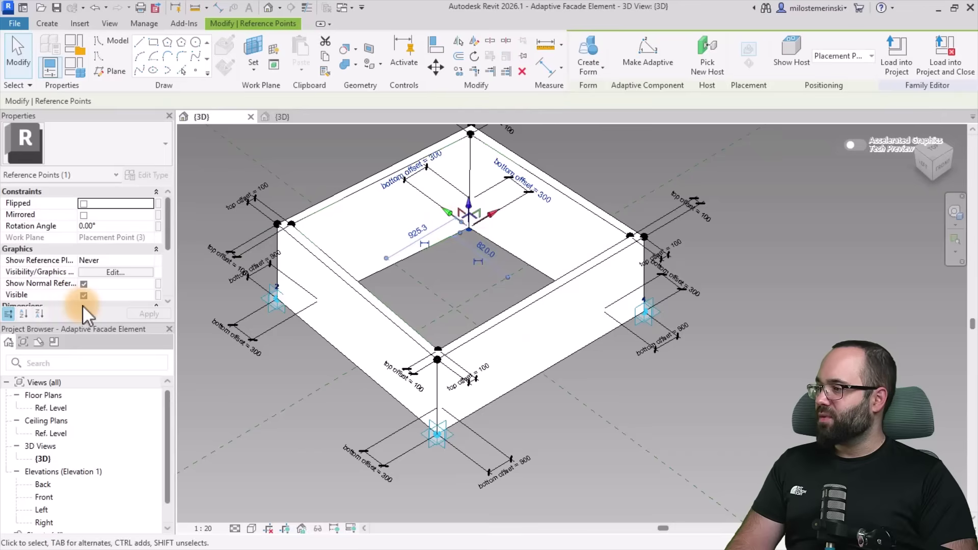
click(454, 281)
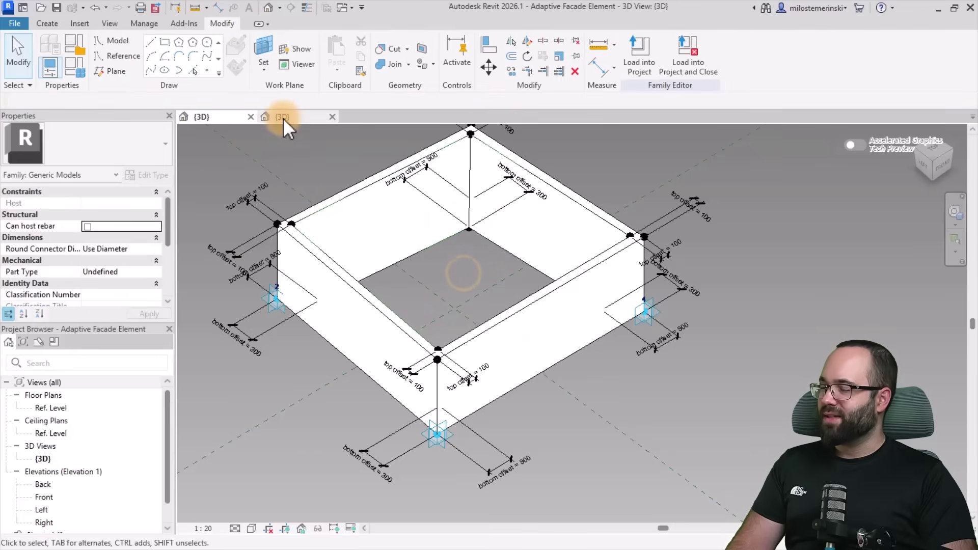
Load the edited family into the mass family, overwriting the existing version, and delete the facade element placed in the corner cell
click(639, 68)
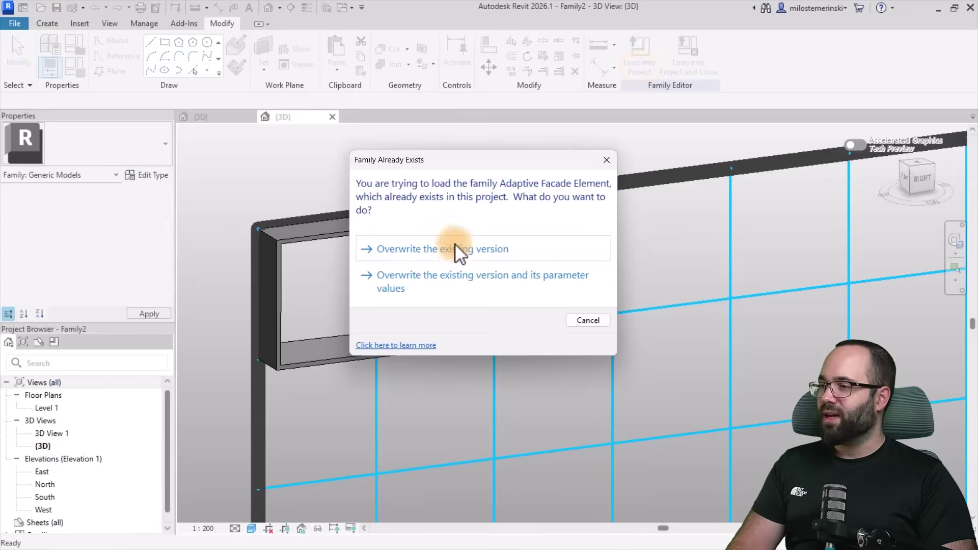
click(454, 249)
shift+middle_drag(351, 323, 371, 335)
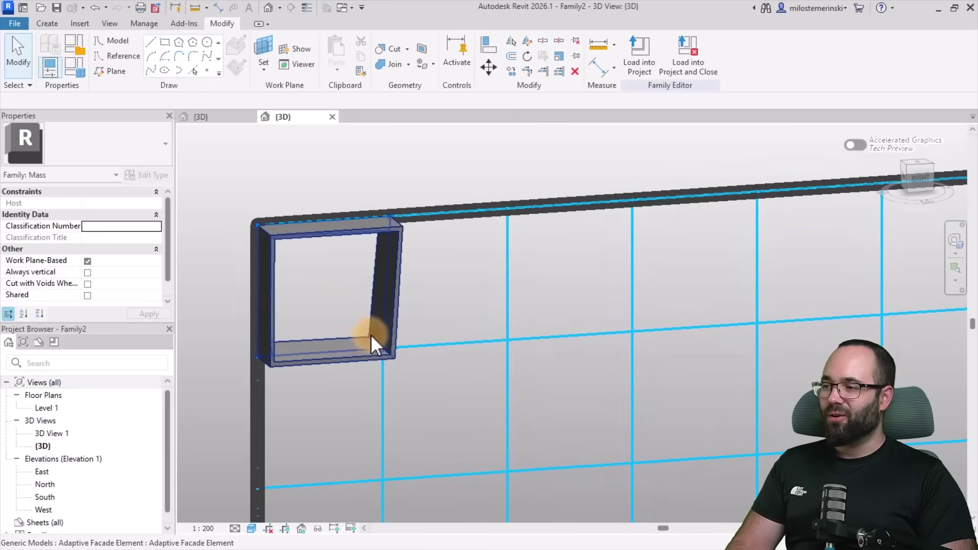
click(353, 234)
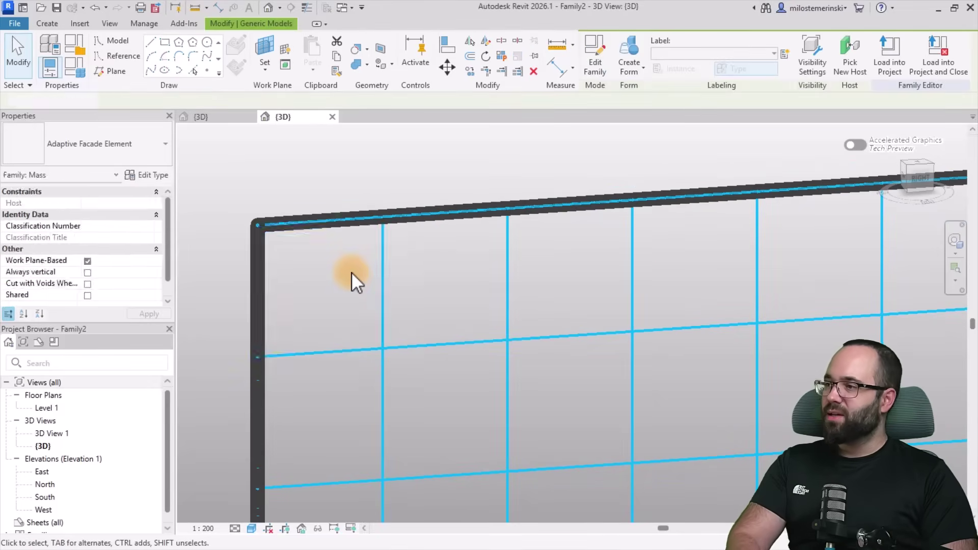
key(Escape)
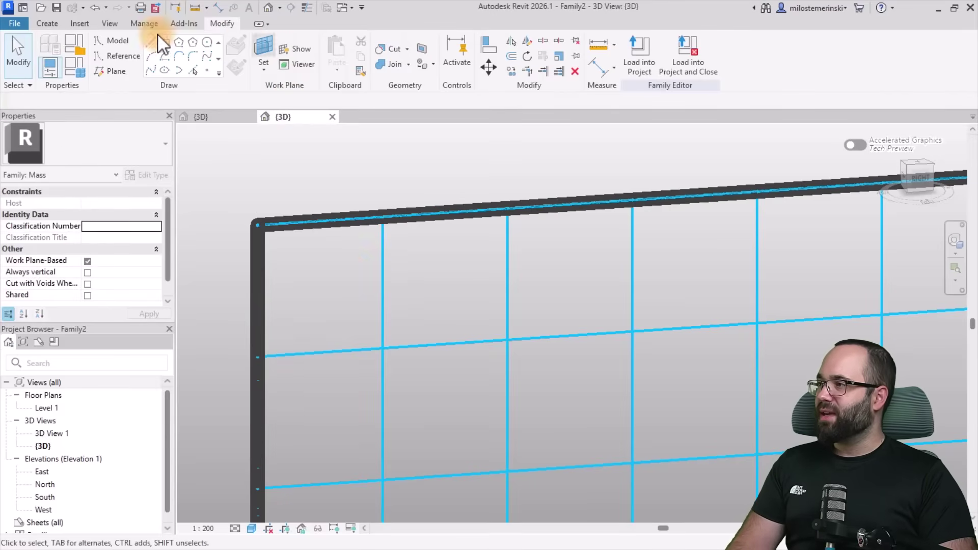
Place a new Adaptive Facade Element on the four nodes of the upper corner cell, going around the cell in order
click(49, 26)
click(330, 50)
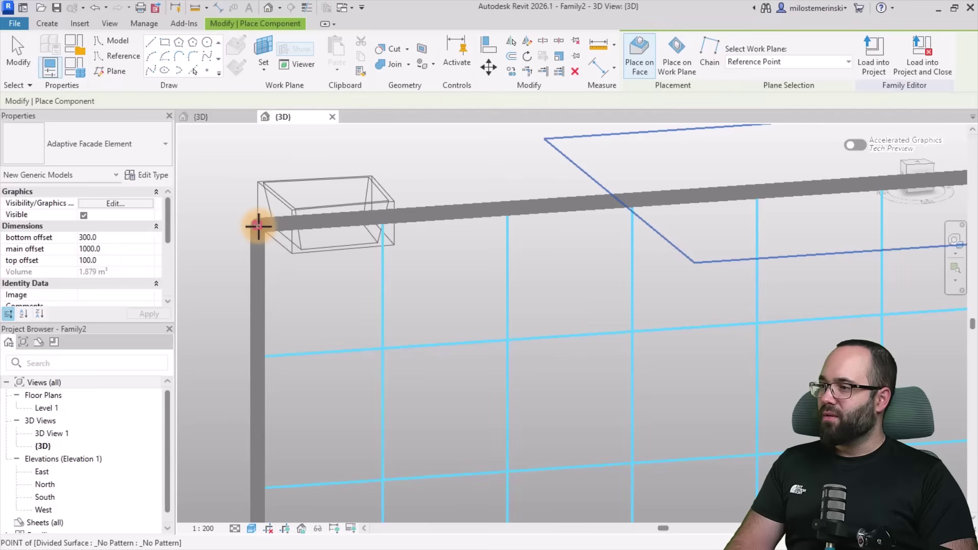
click(258, 225)
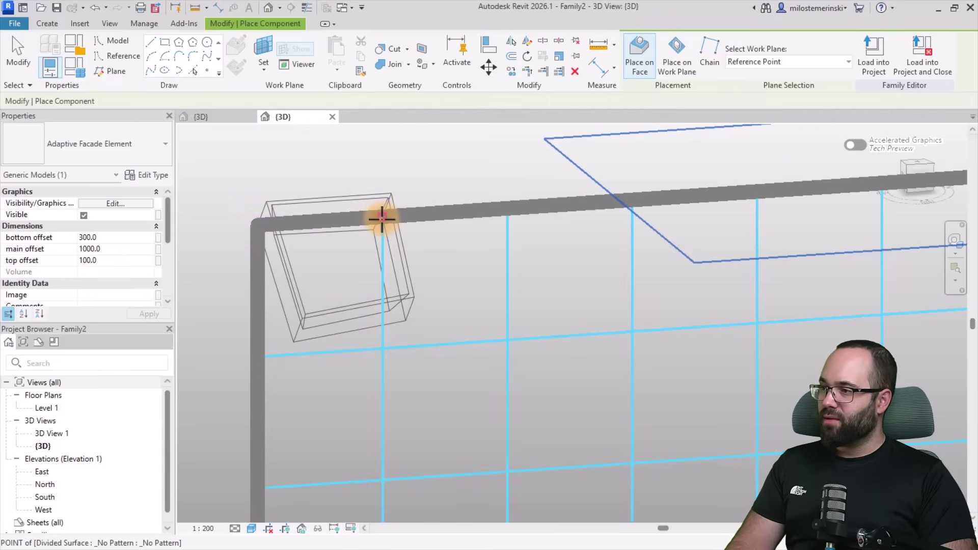
click(382, 218)
click(382, 347)
click(249, 349)
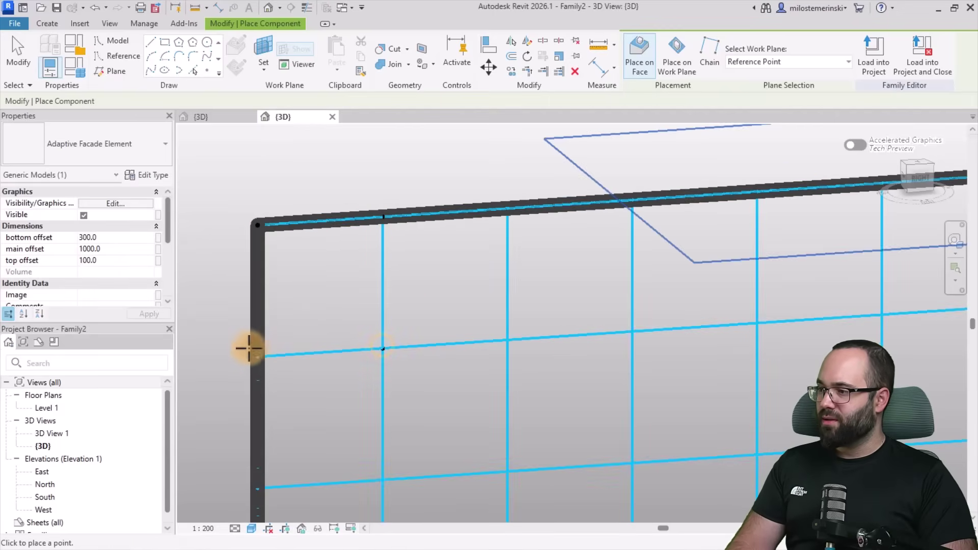
click(256, 355)
shift+middle_drag(419, 360, 489, 356)
key(Escape)
Switch the view to the Realistic visual style and set the placed facade element's bottom offset to 400
click(251, 529)
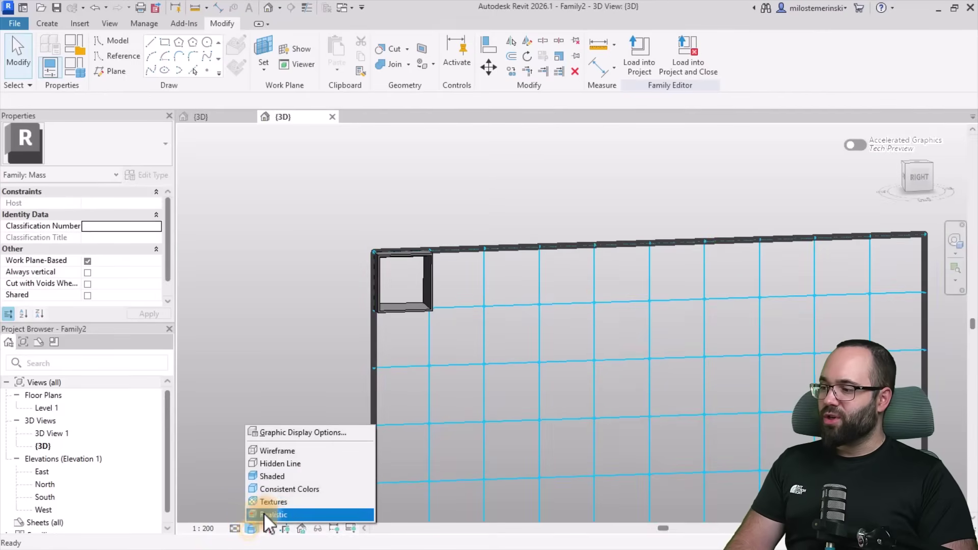
click(276, 515)
shift+middle_drag(452, 329, 443, 285)
scroll(443, 300, up, 3)
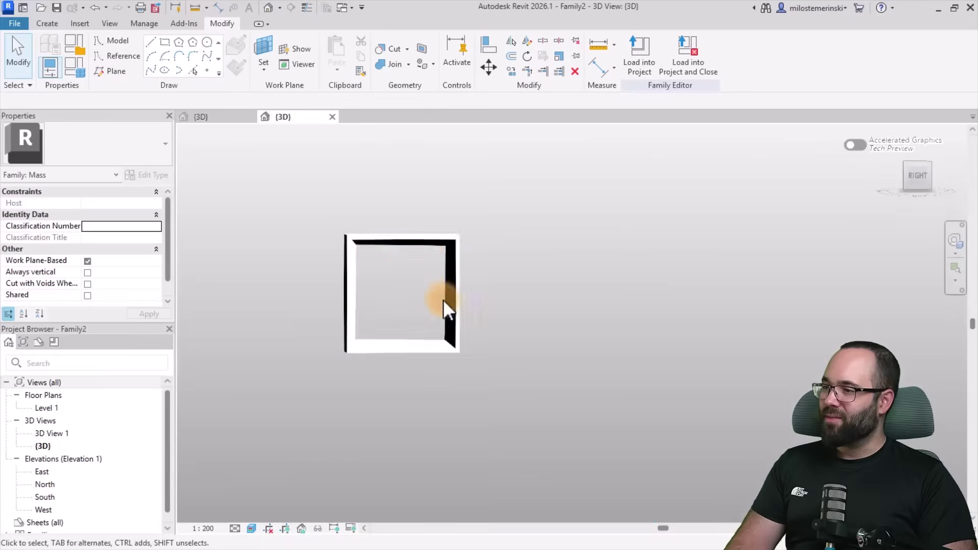
click(458, 311)
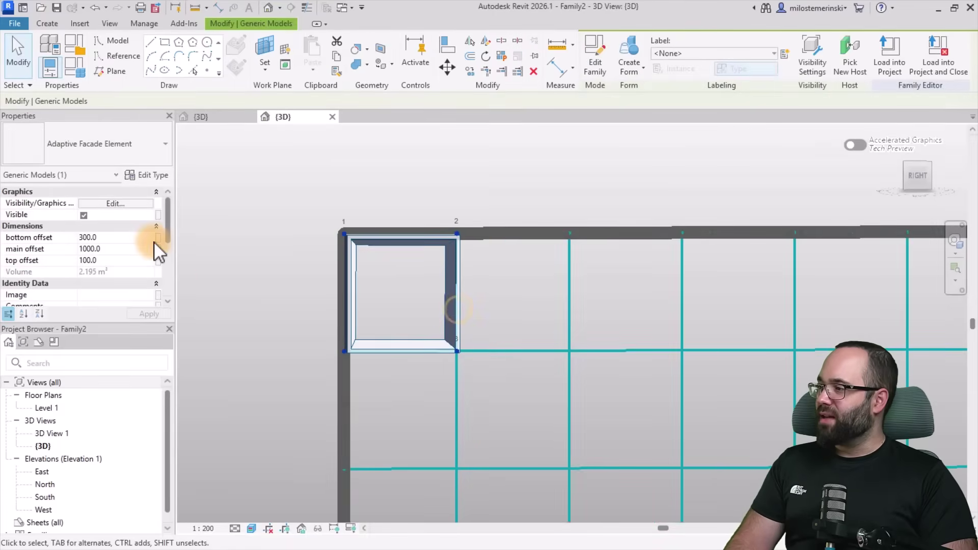
click(105, 237)
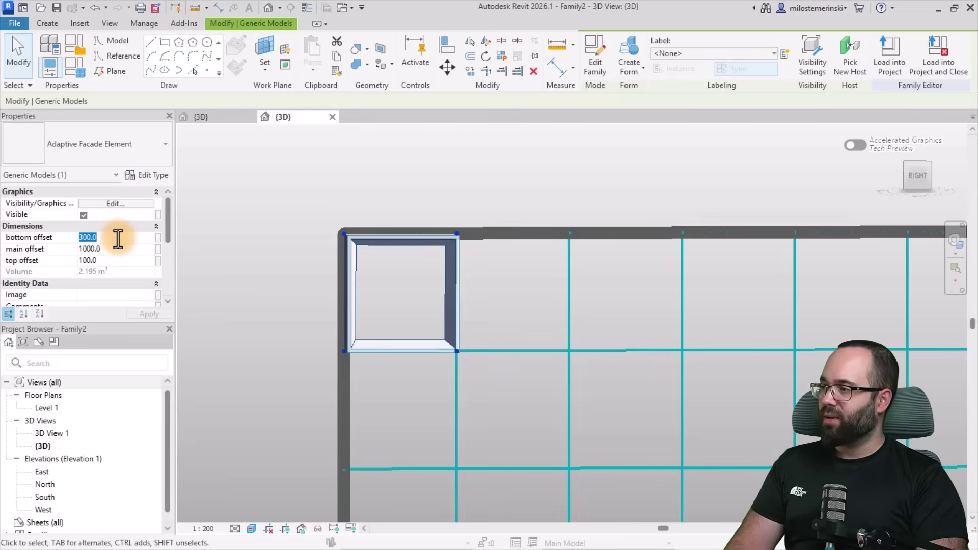
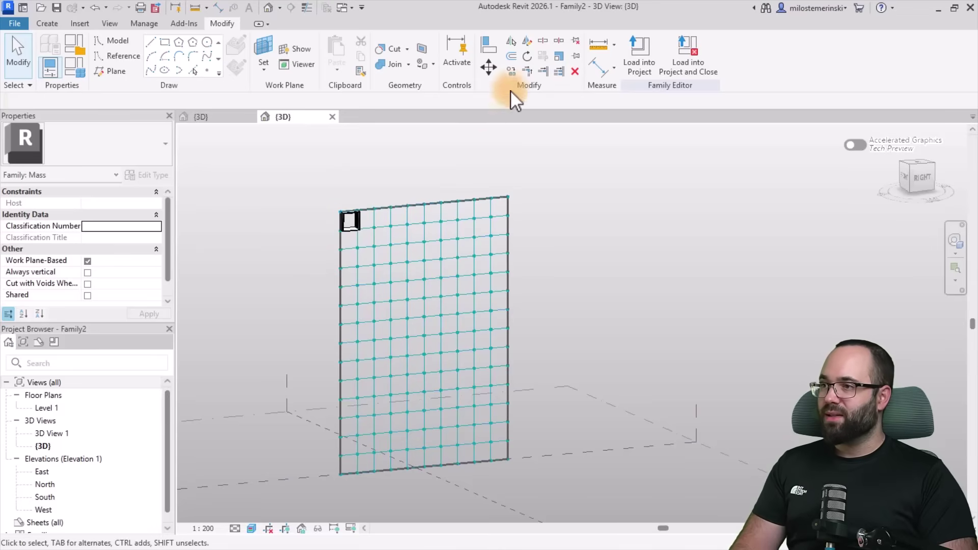
Repeat the facade element across the whole divided surface grid and select the entire repeated component
click(356, 229)
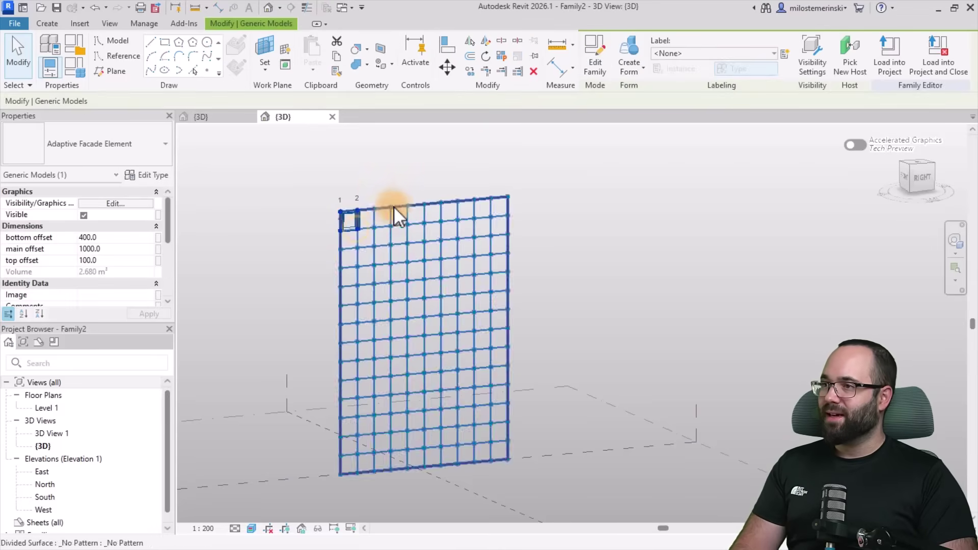
click(506, 57)
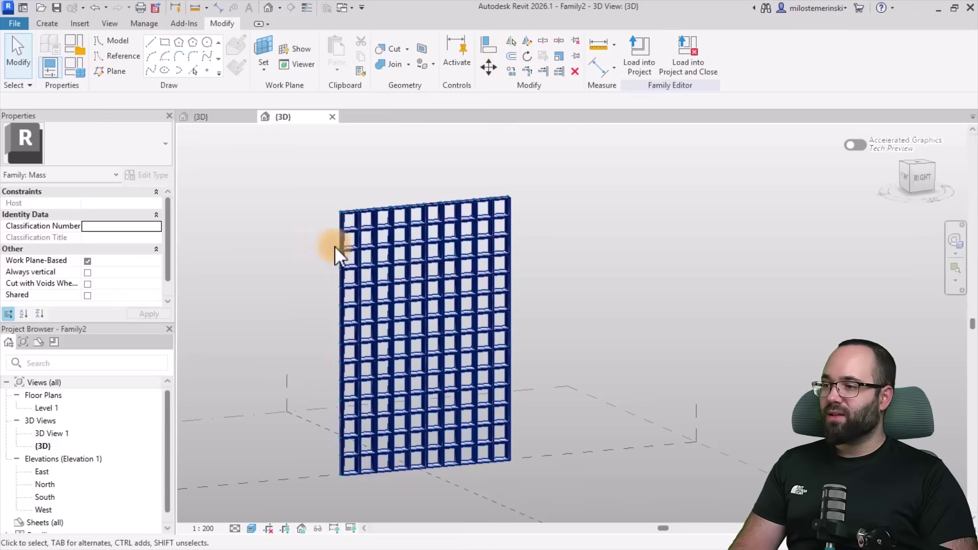
scroll(387, 328, up, 5)
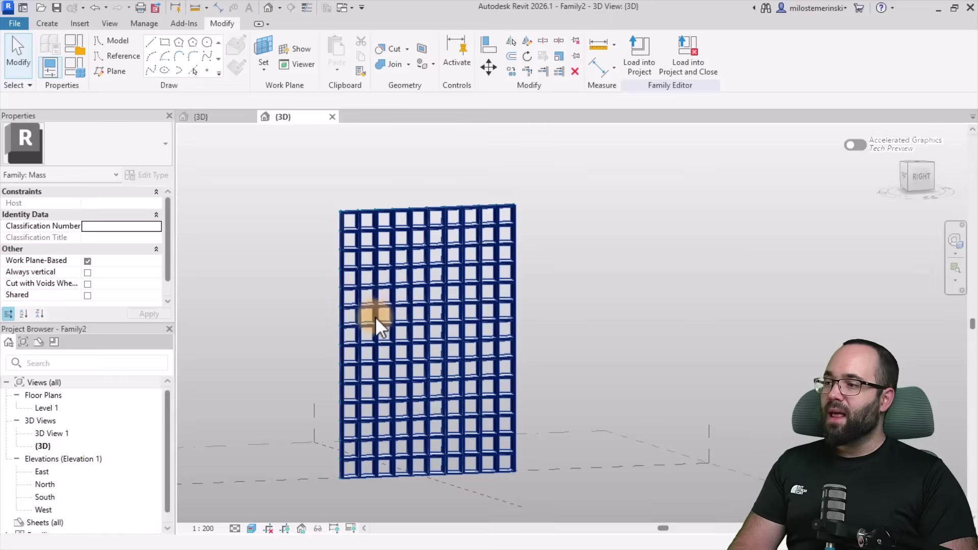
key(Tab)
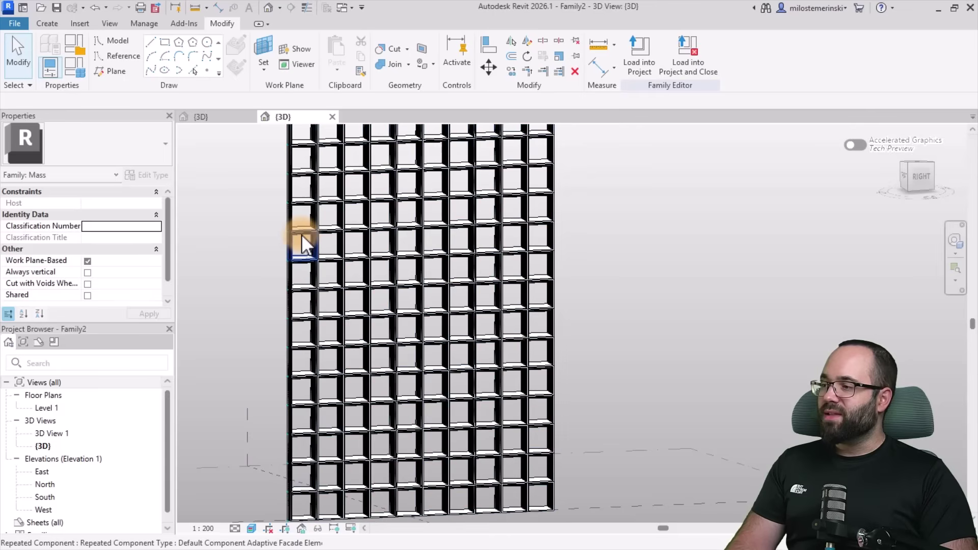
click(302, 237)
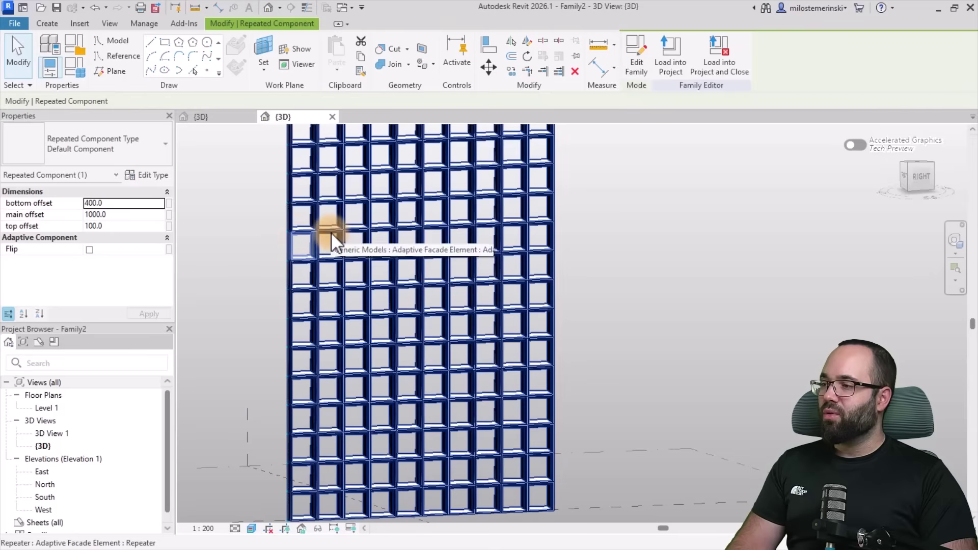
Delete the individual repeated facade components in a block four columns wide and five rows high along the facade's side edge
key(Tab)
ctrl+click(331, 236)
key(Tab)
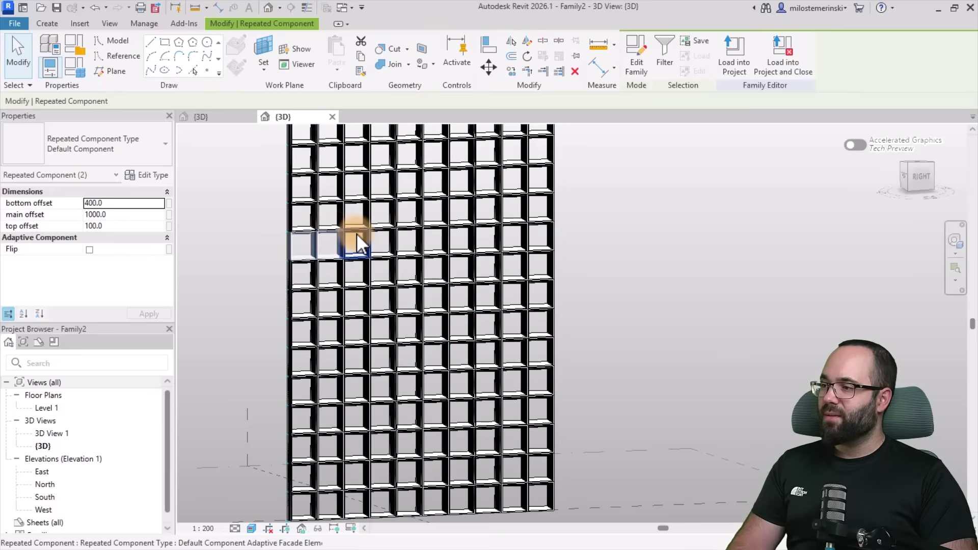
ctrl+click(357, 235)
key(Tab)
ctrl+click(377, 244)
key(Tab)
ctrl+click(301, 265)
key(Tab)
ctrl+click(333, 264)
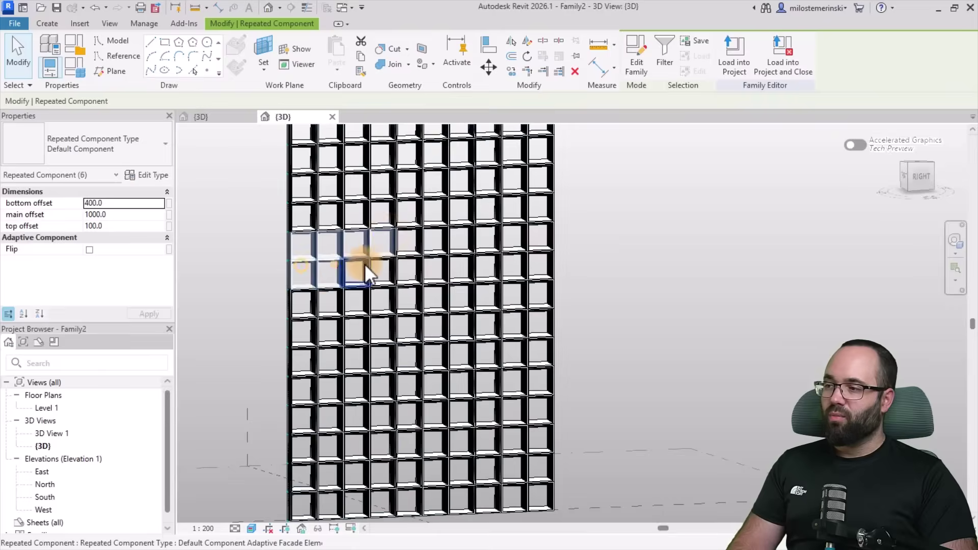
ctrl+click(328, 331)
ctrl+click(362, 335)
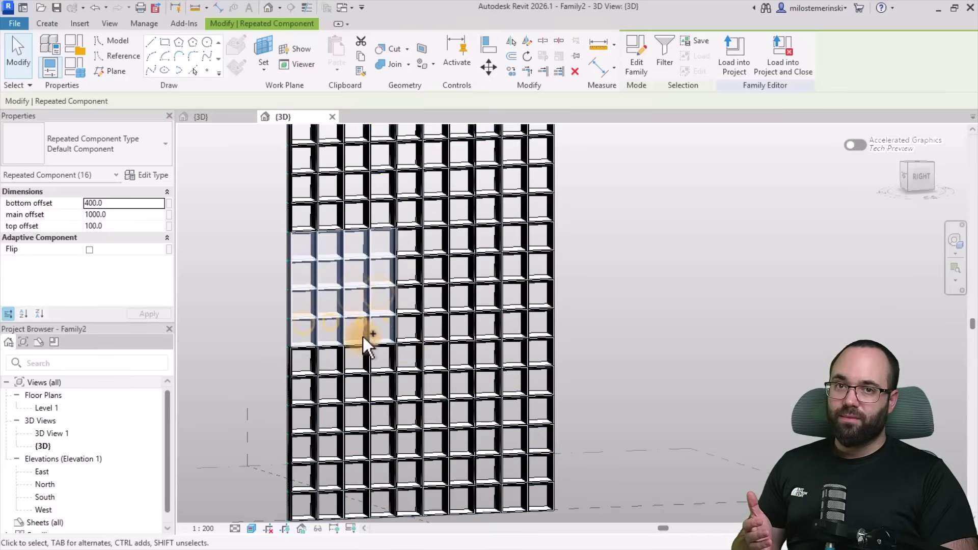
ctrl+click(316, 357)
ctrl+click(357, 359)
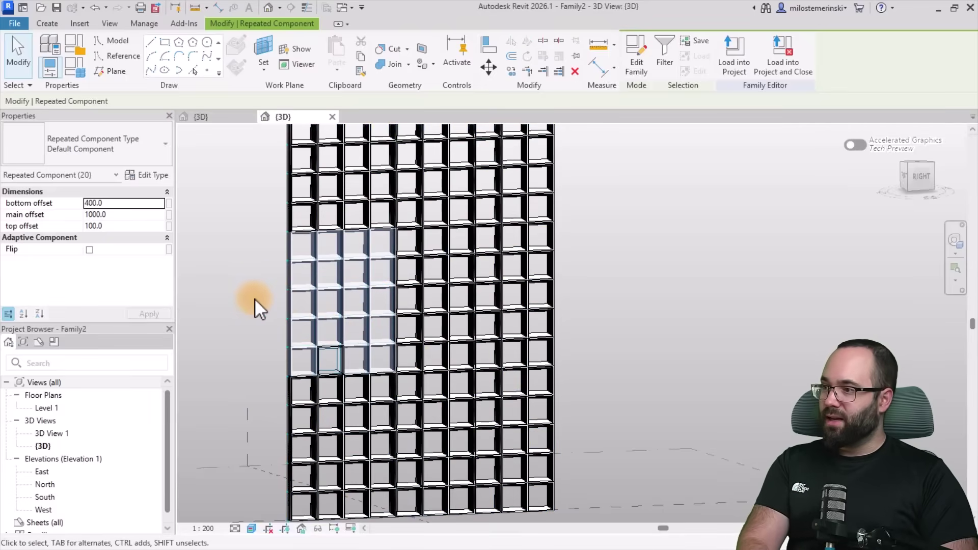
key(Delete)
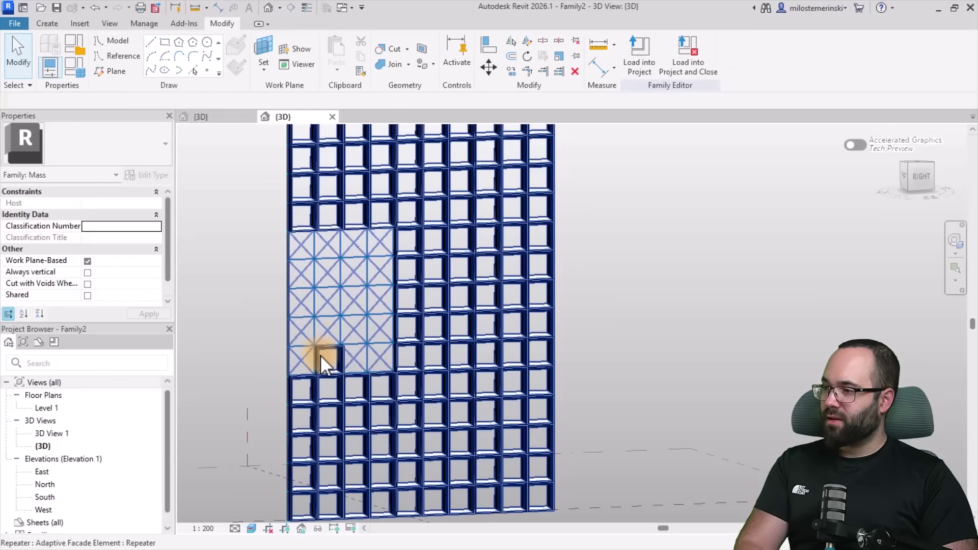
Delete the single component left over in the lowest row of the cleared block
key(Tab)
click(320, 355)
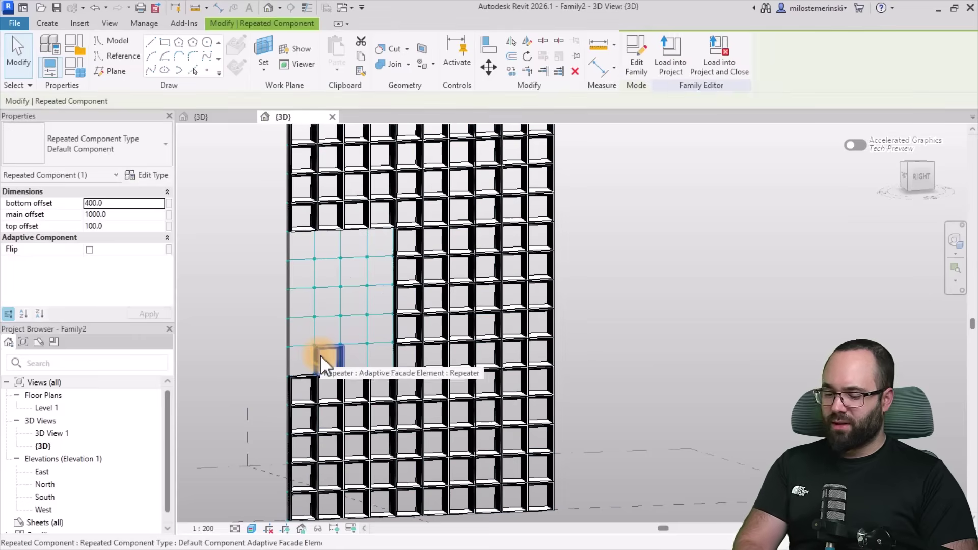
key(Delete)
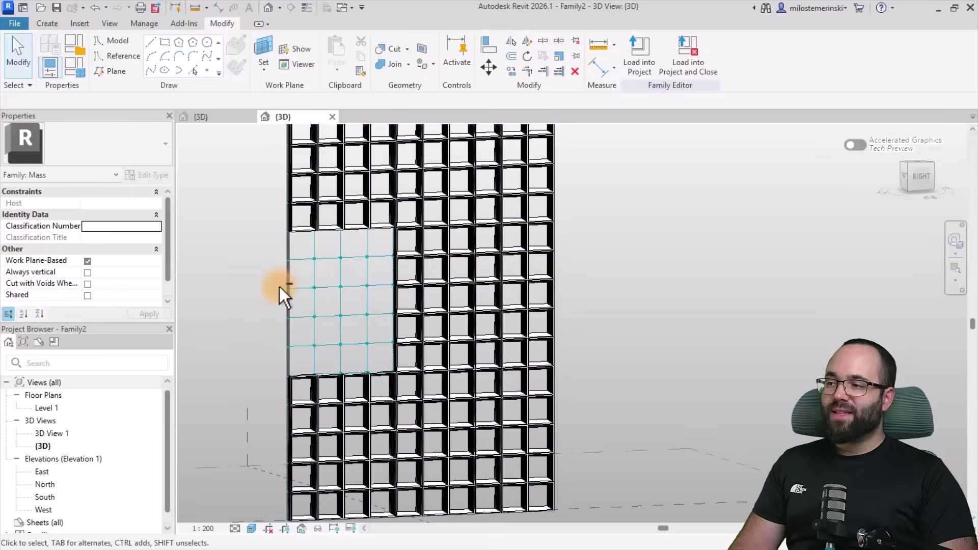
Place one large Adaptive Facade Element on the four corner nodes of the cleared four-by-five-cell opening, going around it in order
shift+middle_drag(280, 288, 284, 263)
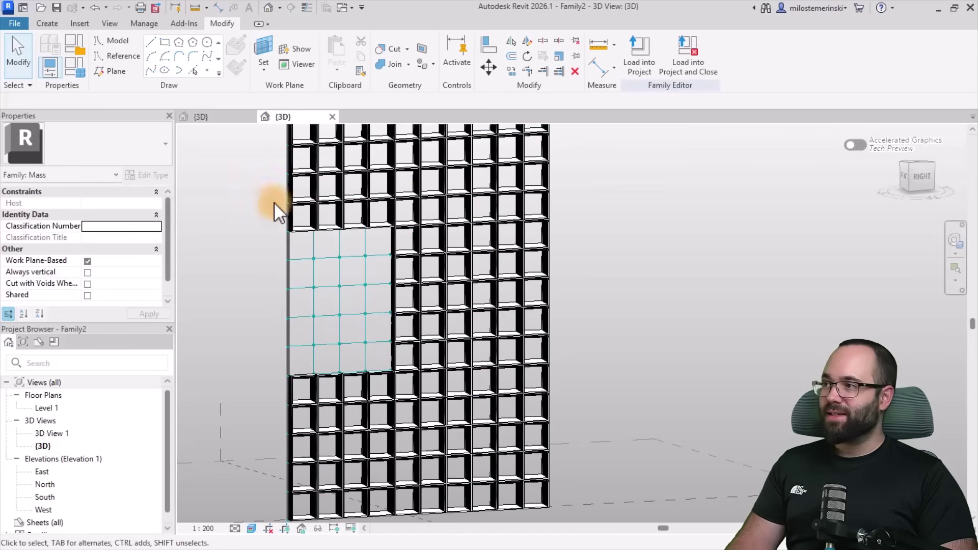
click(40, 24)
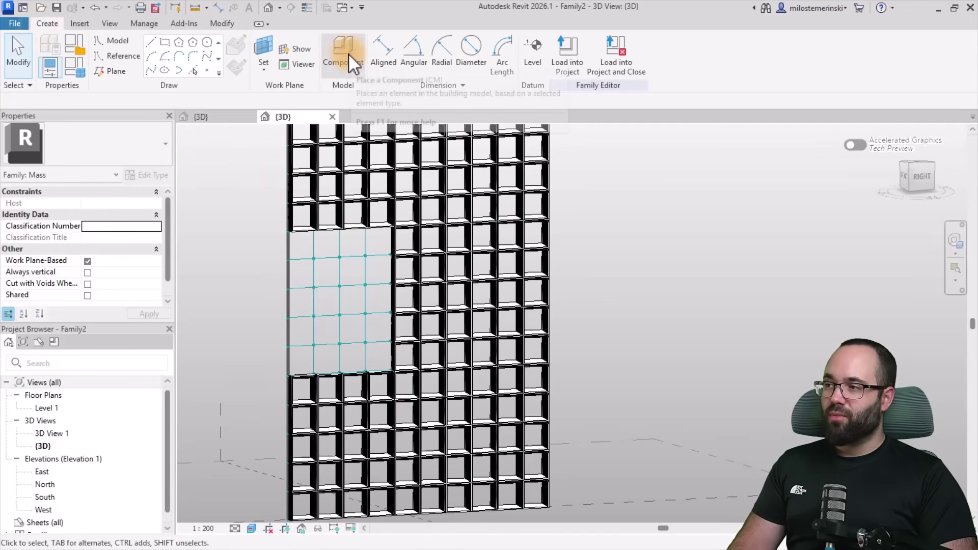
click(348, 54)
shift+middle_drag(323, 273, 316, 201)
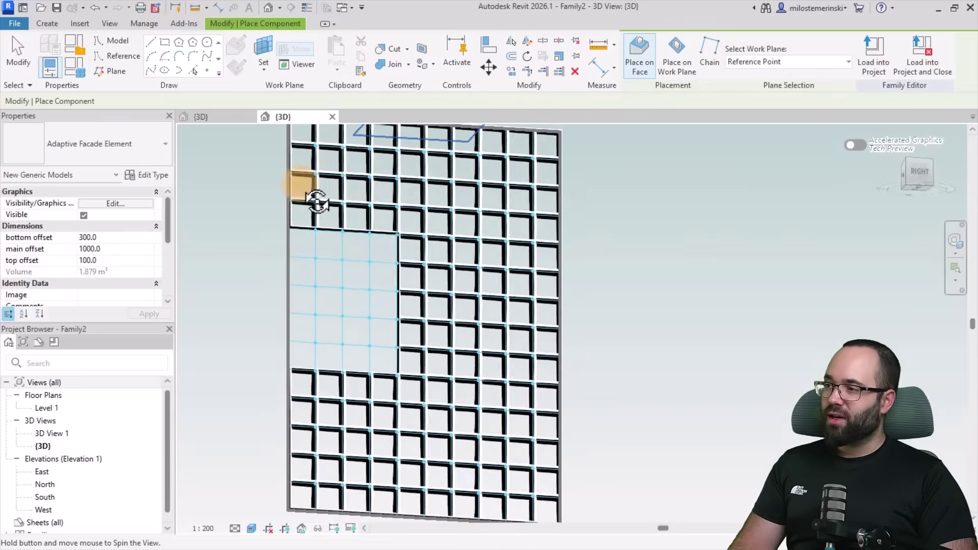
scroll(290, 244, up, 5)
scroll(291, 243, up, 3)
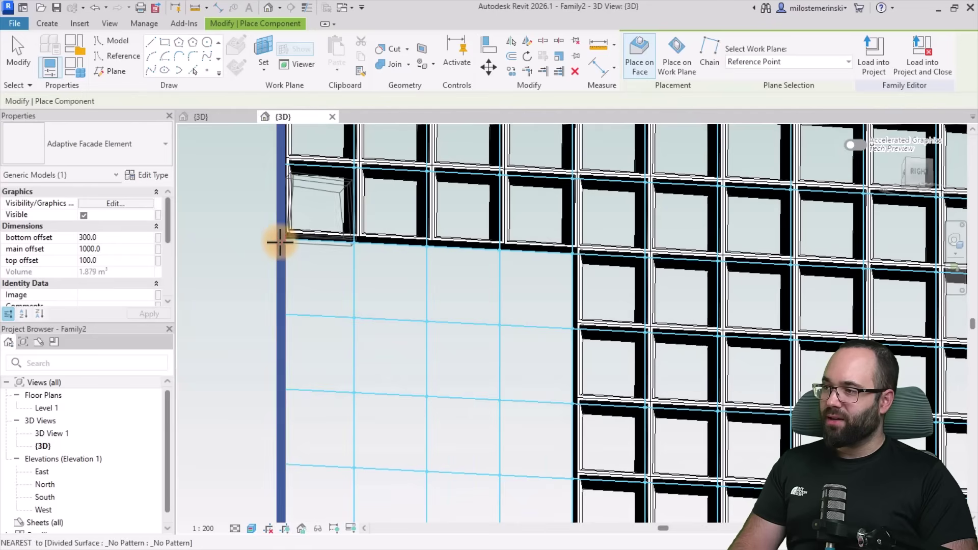
click(282, 240)
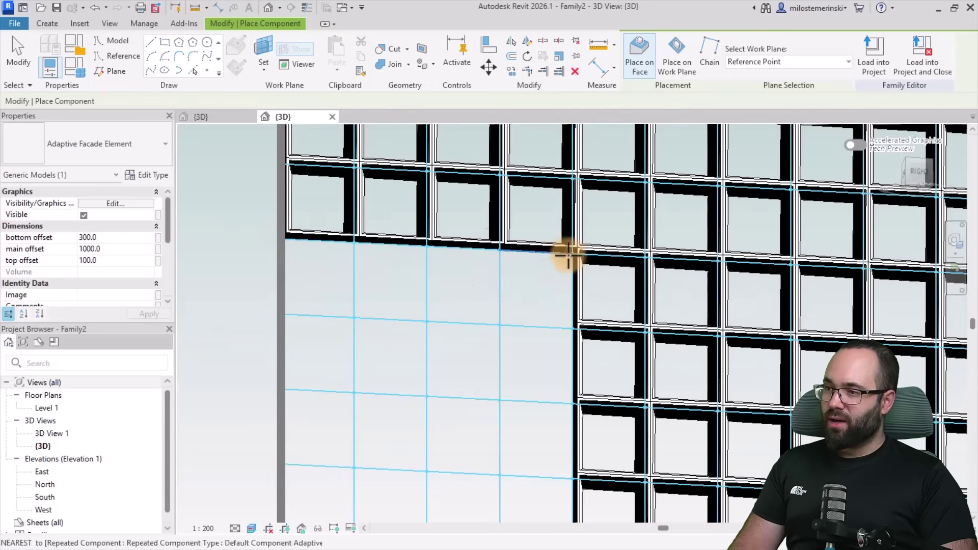
scroll(539, 316, down, 6)
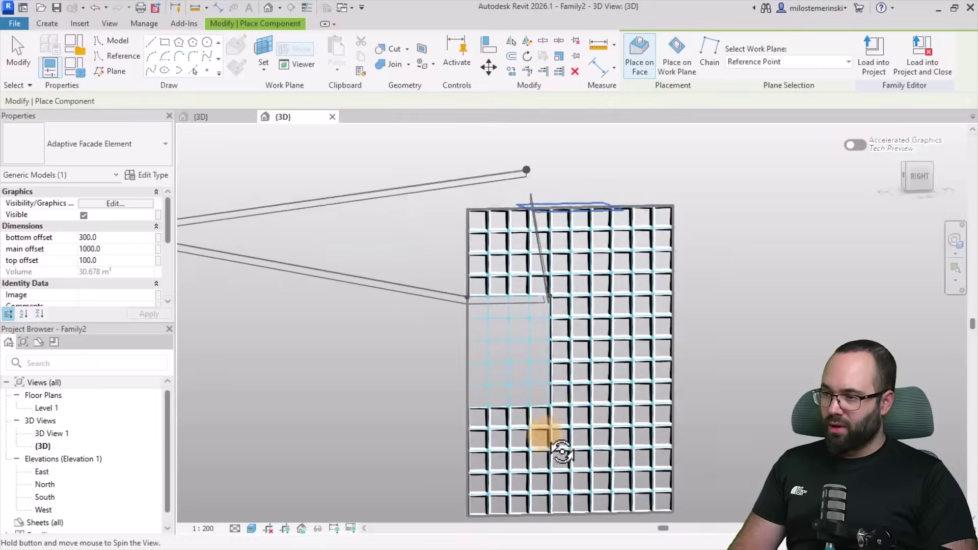
scroll(541, 393, up, 8)
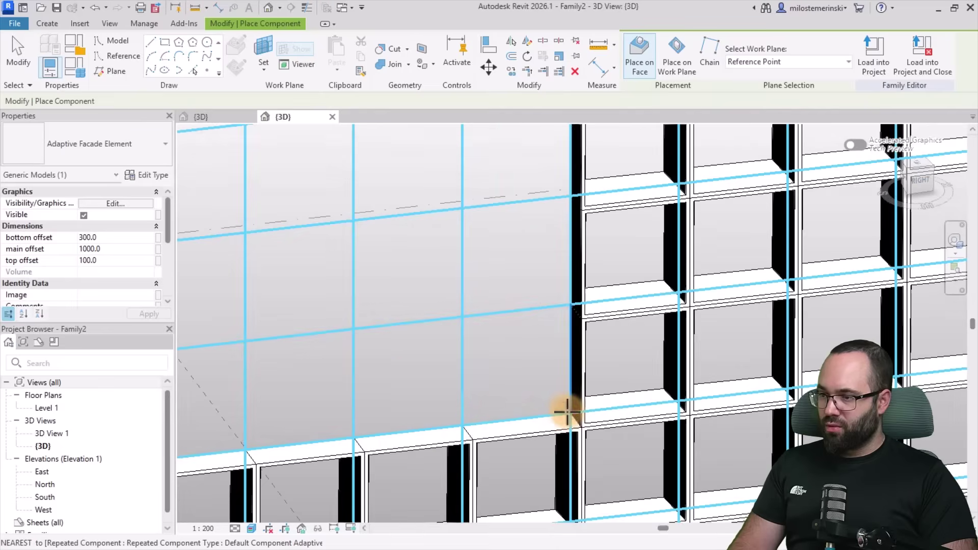
click(512, 366)
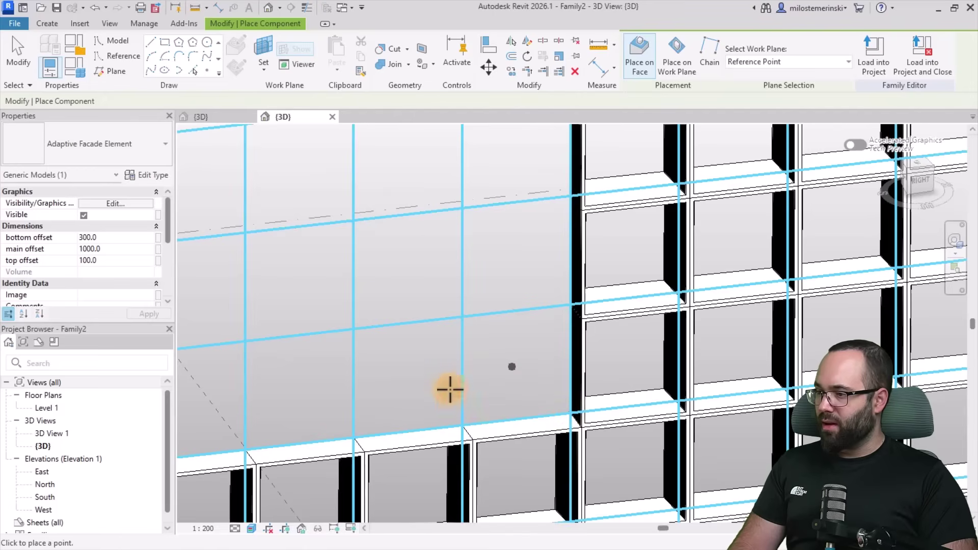
scroll(474, 383, down, 4)
click(378, 398)
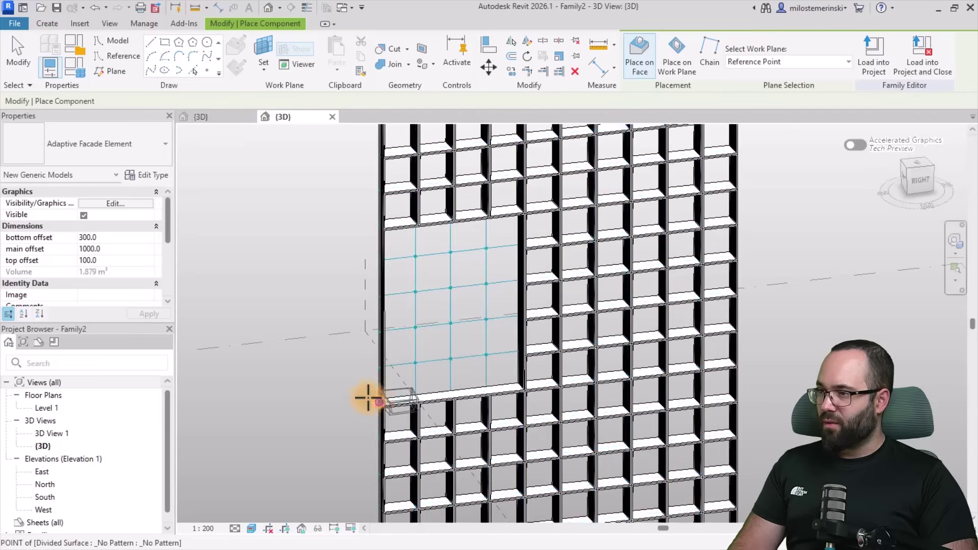
key(Escape)
Set the large facade element's bottom offset to 800 and its top offset to 300, and clear the selection
shift+middle_drag(320, 392, 375, 289)
click(379, 289)
scroll(306, 287, down, 3)
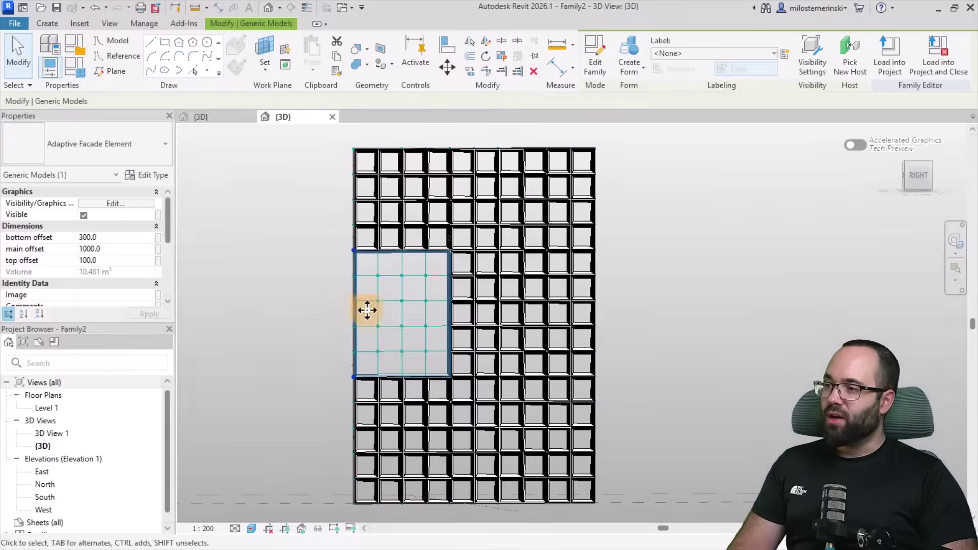
scroll(377, 303, up, 2)
click(91, 249)
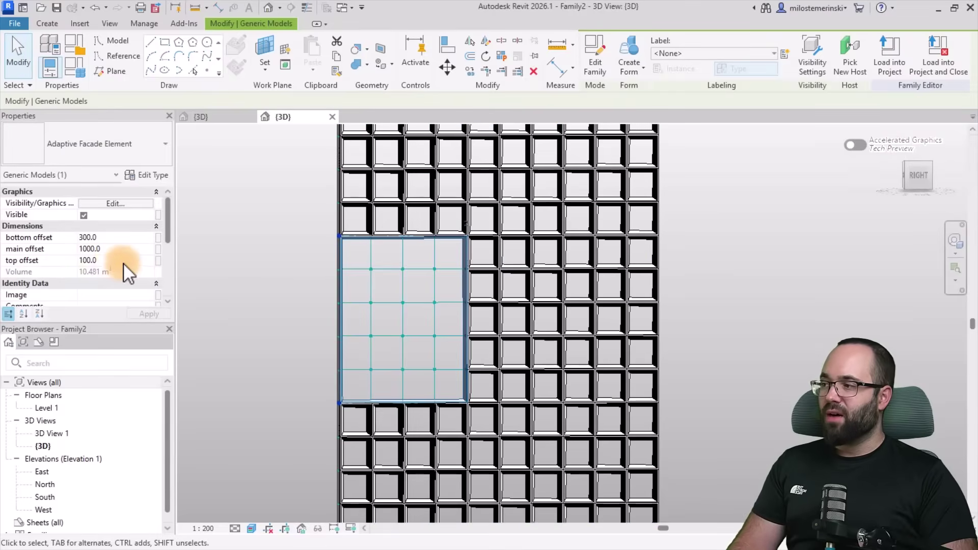
text(300)
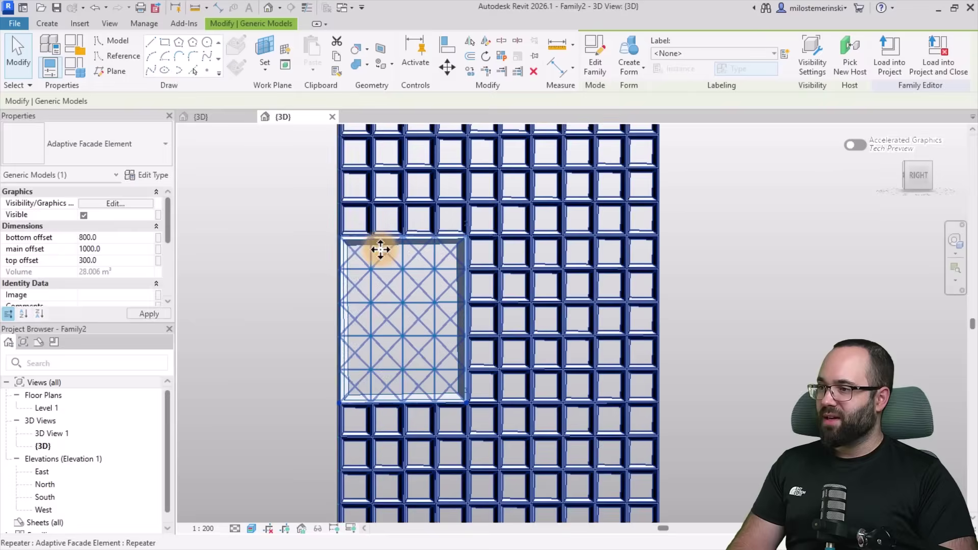
click(280, 321)
shift+middle_drag(286, 346, 540, 368)
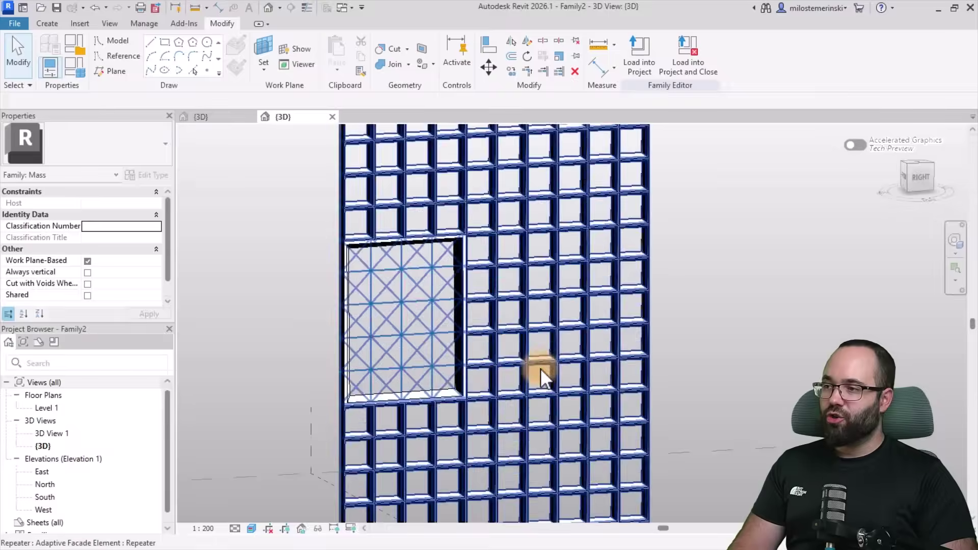
scroll(686, 407, down, 3)
mouse_move(687, 406)
shift+middle_down()
mouse_move(705, 406)
mouse_move(698, 419)
shift+middle_up()
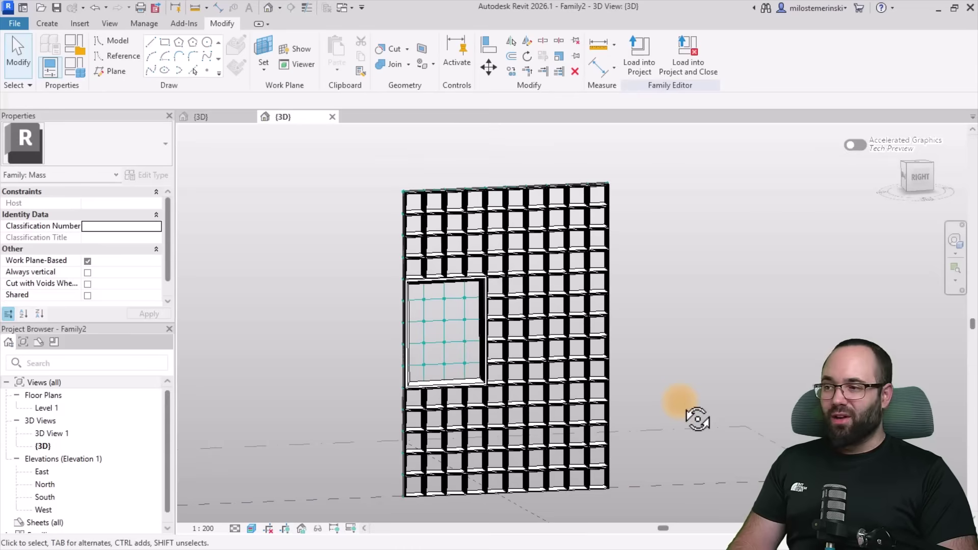